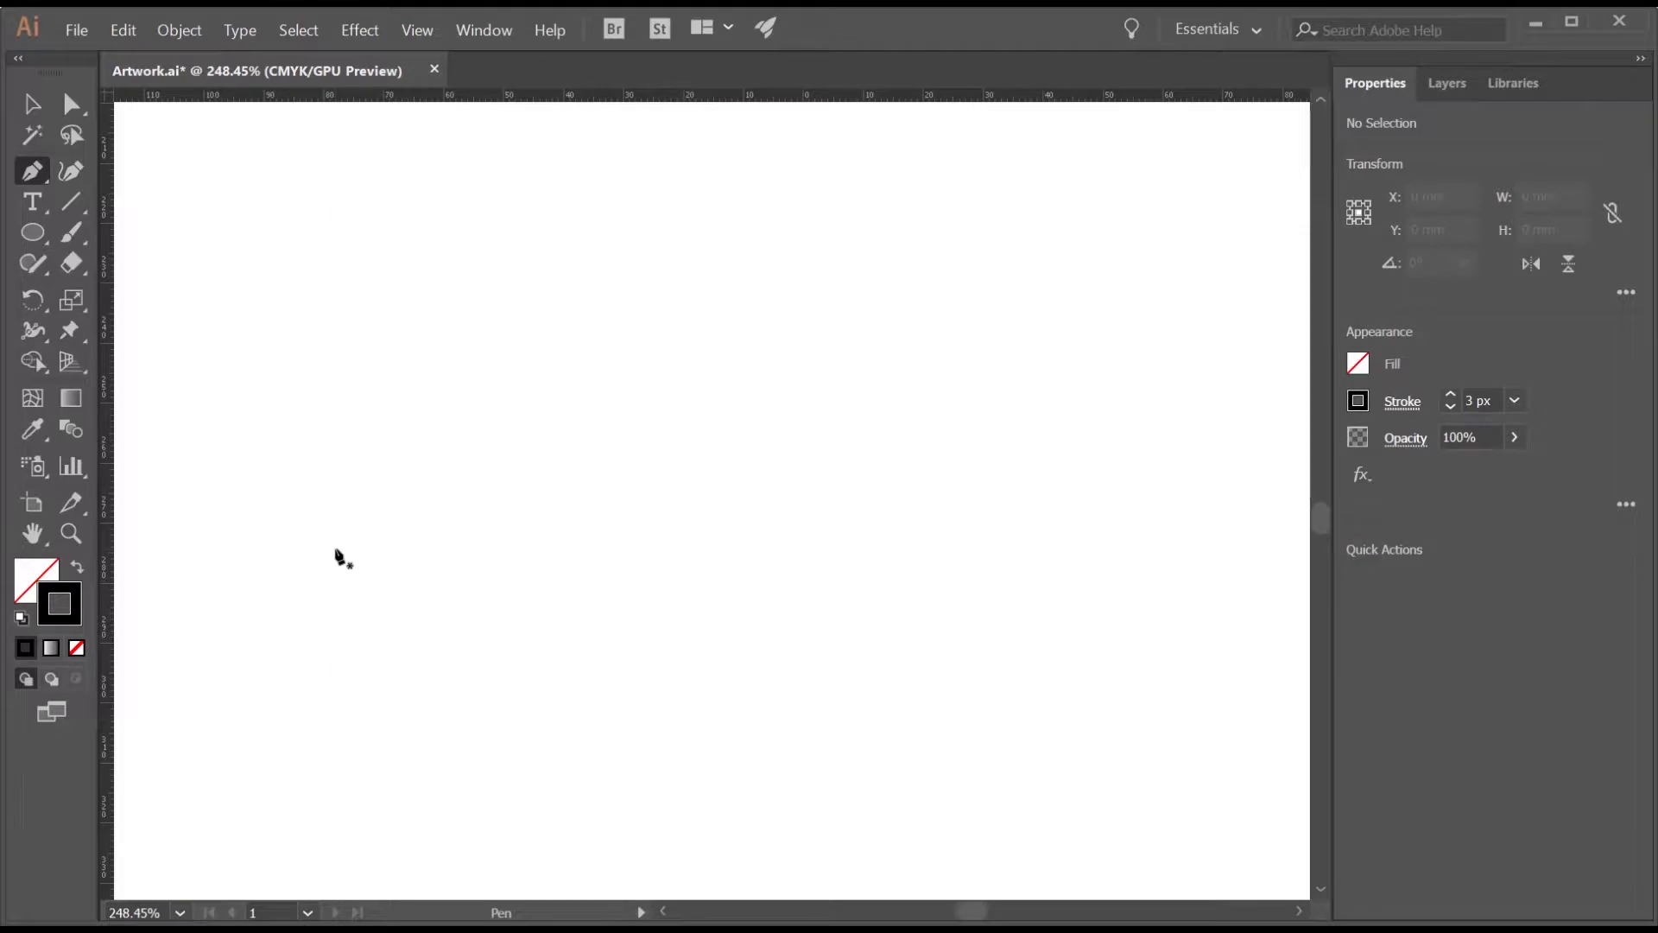
Draw an open 3 px path with four smooth anchors, forming a narrow arch that flows into a wide U-shaped curve
{"action": "left_click_drag", "start_coordinate": [336, 547], "coordinate": [362, 464]}
{"action": "left_click_drag", "start_coordinate": [445, 317], "coordinate": [537, 357]}
{"action": "left_click_drag", "start_coordinate": [432, 623], "coordinate": [504, 687]}
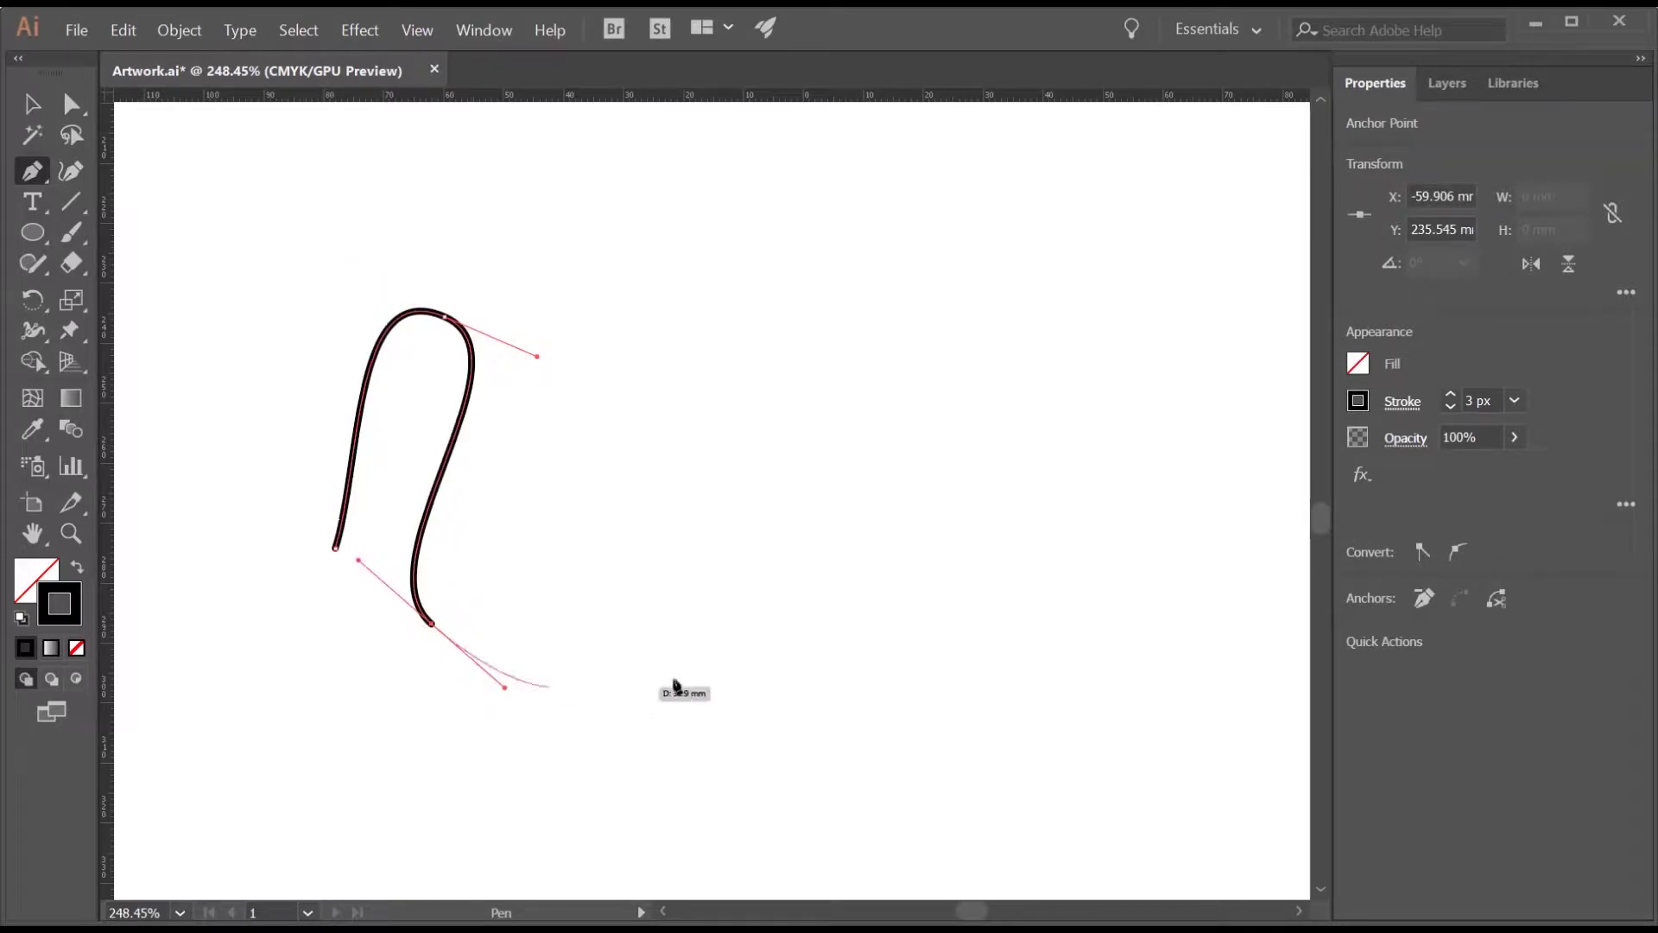
{"action": "left_click_drag", "start_coordinate": [713, 604], "coordinate": [766, 546]}
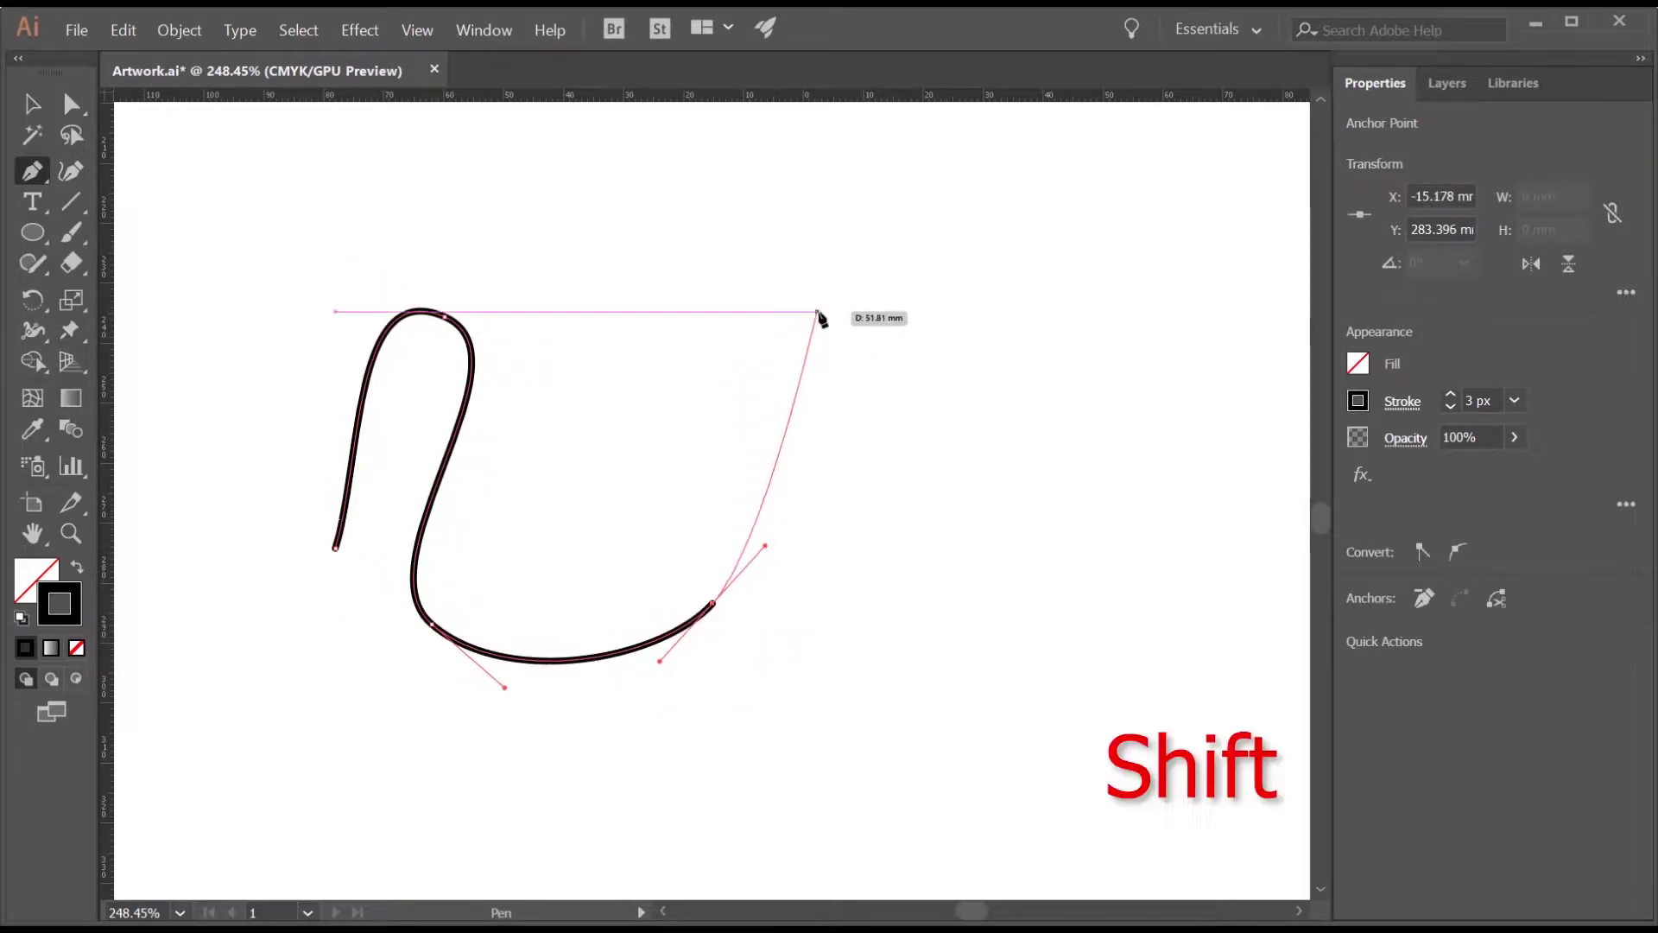
Extend the path with smooth anchors whose handles are constrained horizontally or vertically, looping over the right hump, underneath, and around the left arch
{"action": "left_click_drag", "start_coordinate": [818, 311], "coordinate": [949, 313]}
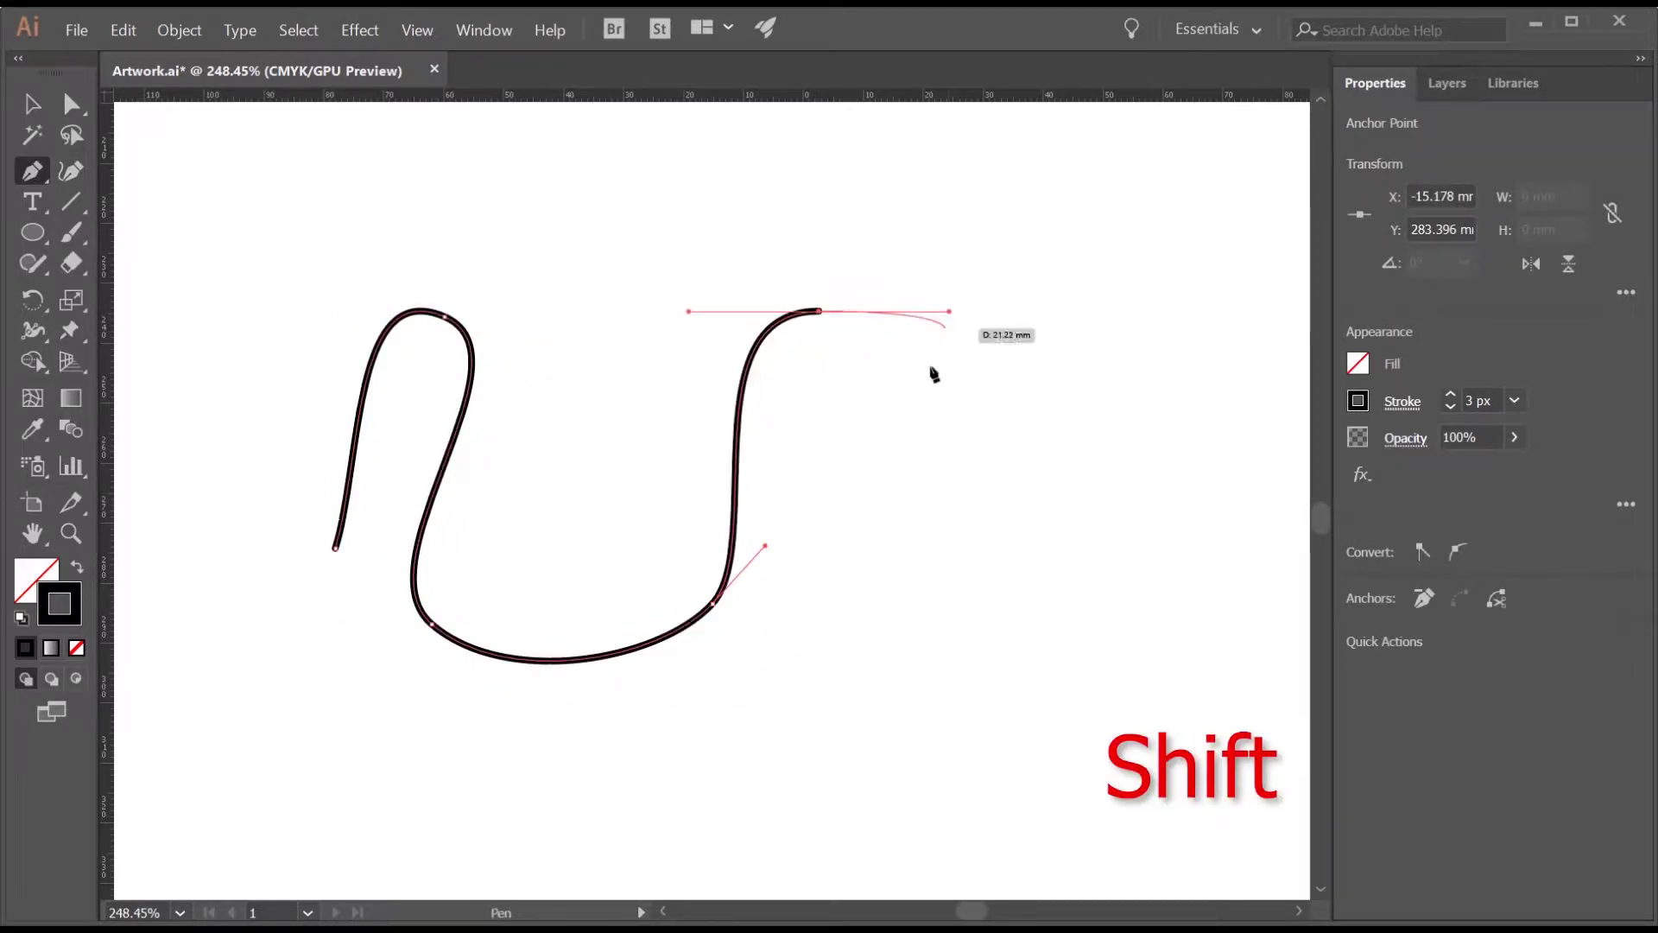
{"action": "left_click_drag", "start_coordinate": [943, 467], "coordinate": [935, 558]}
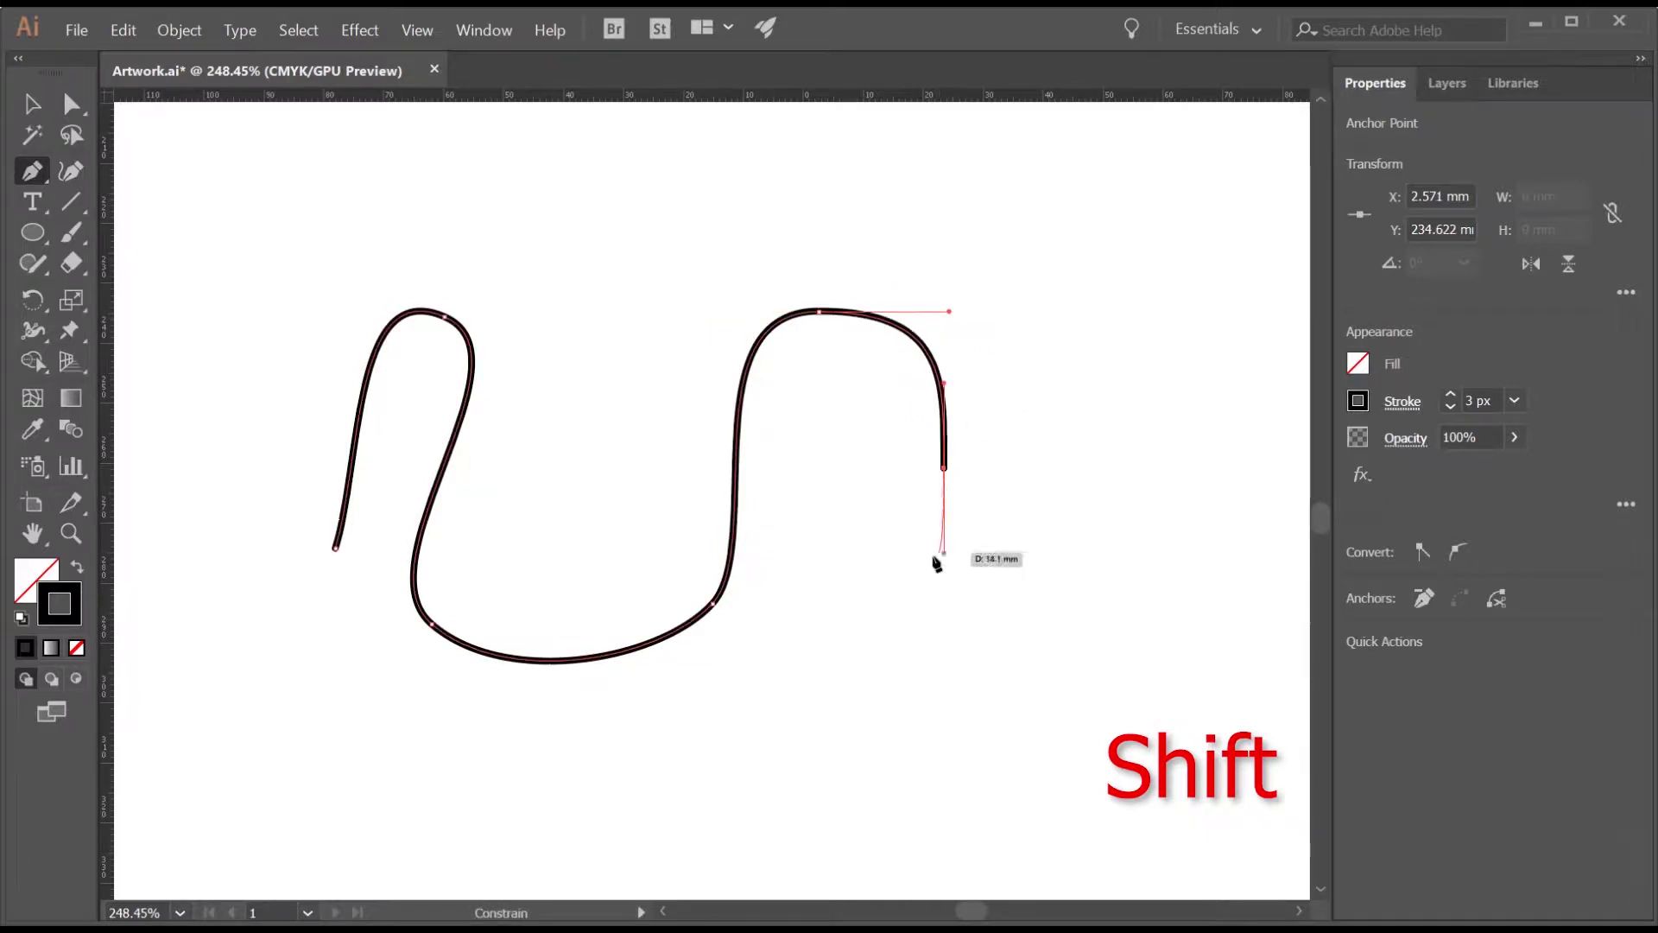
{"action": "left_click", "coordinate": [796, 809], "text": "shift"}
{"action": "left_click_drag", "start_coordinate": [799, 817], "coordinate": [530, 730]}
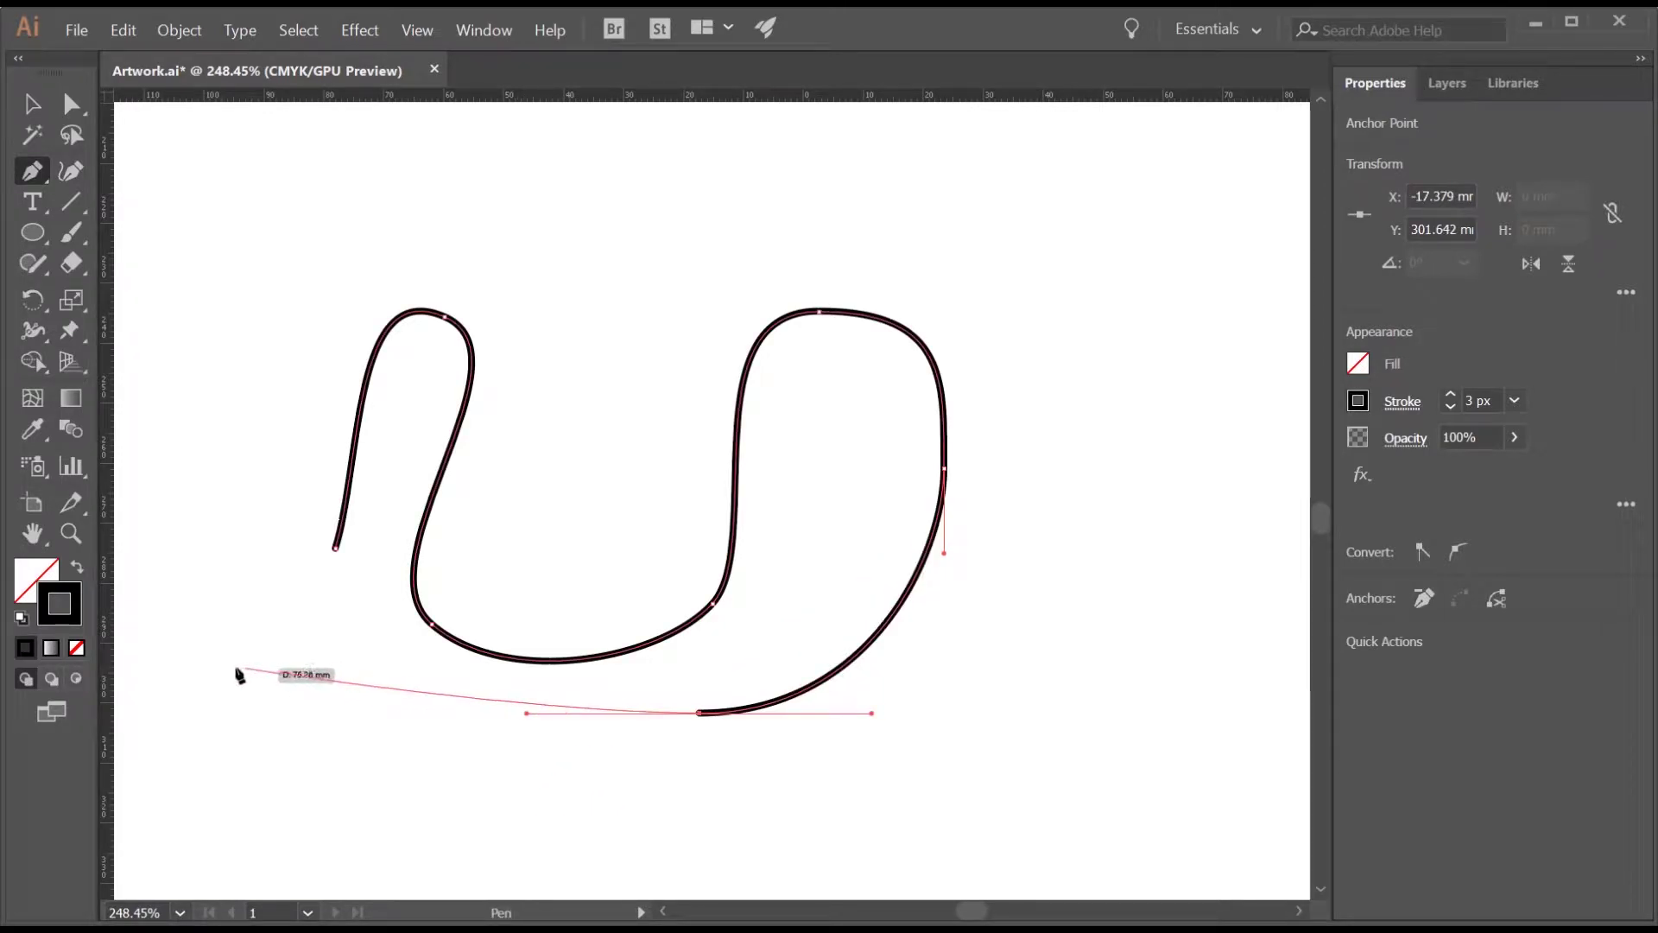
{"action": "left_click_drag", "start_coordinate": [221, 659], "coordinate": [221, 527]}
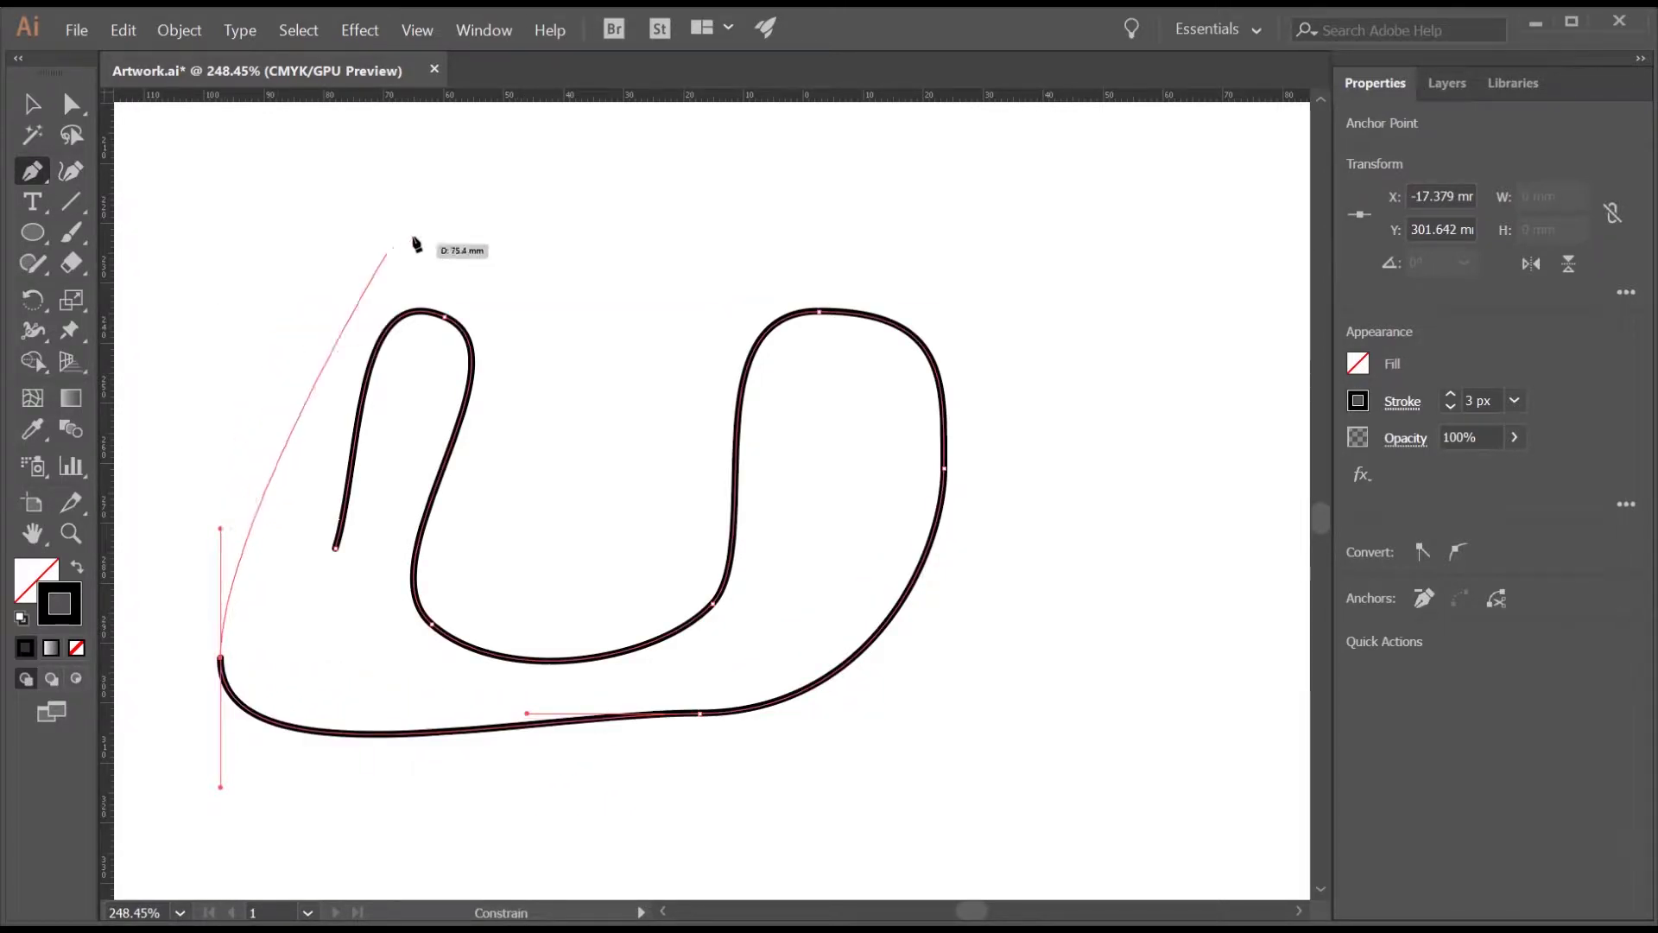
{"action": "left_click_drag", "start_coordinate": [415, 226], "coordinate": [617, 226]}
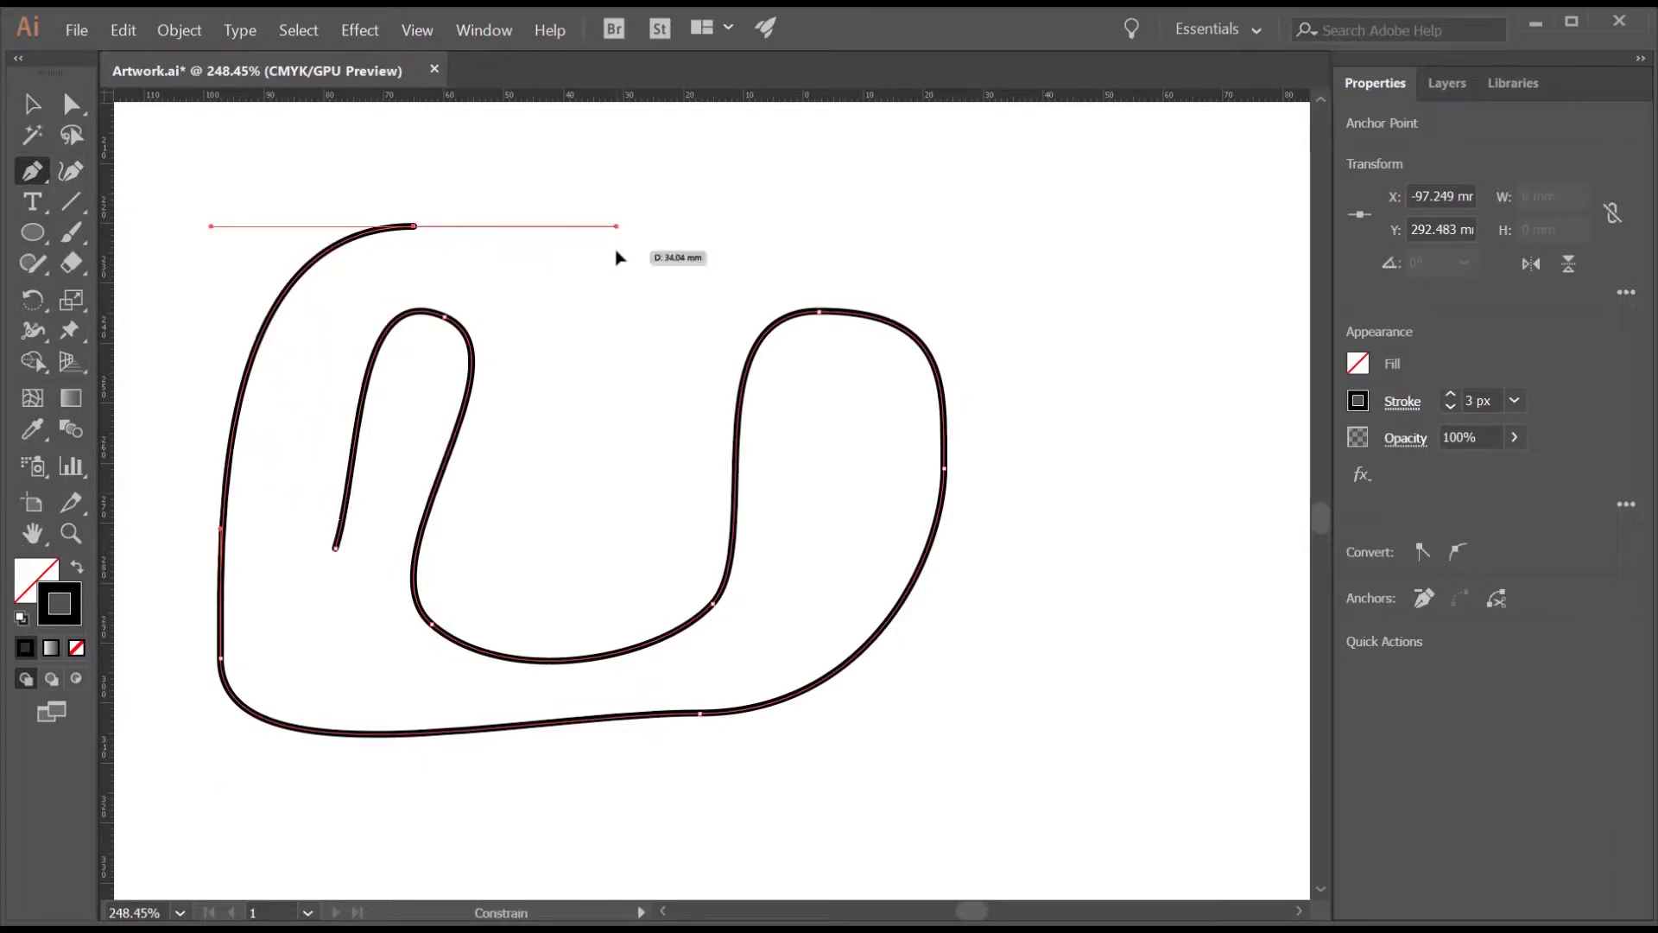
Continue the path down into the U, place an anchor above the right hump, and add a curve toward the lower right
{"action": "left_click_drag", "start_coordinate": [576, 612], "coordinate": [691, 624]}
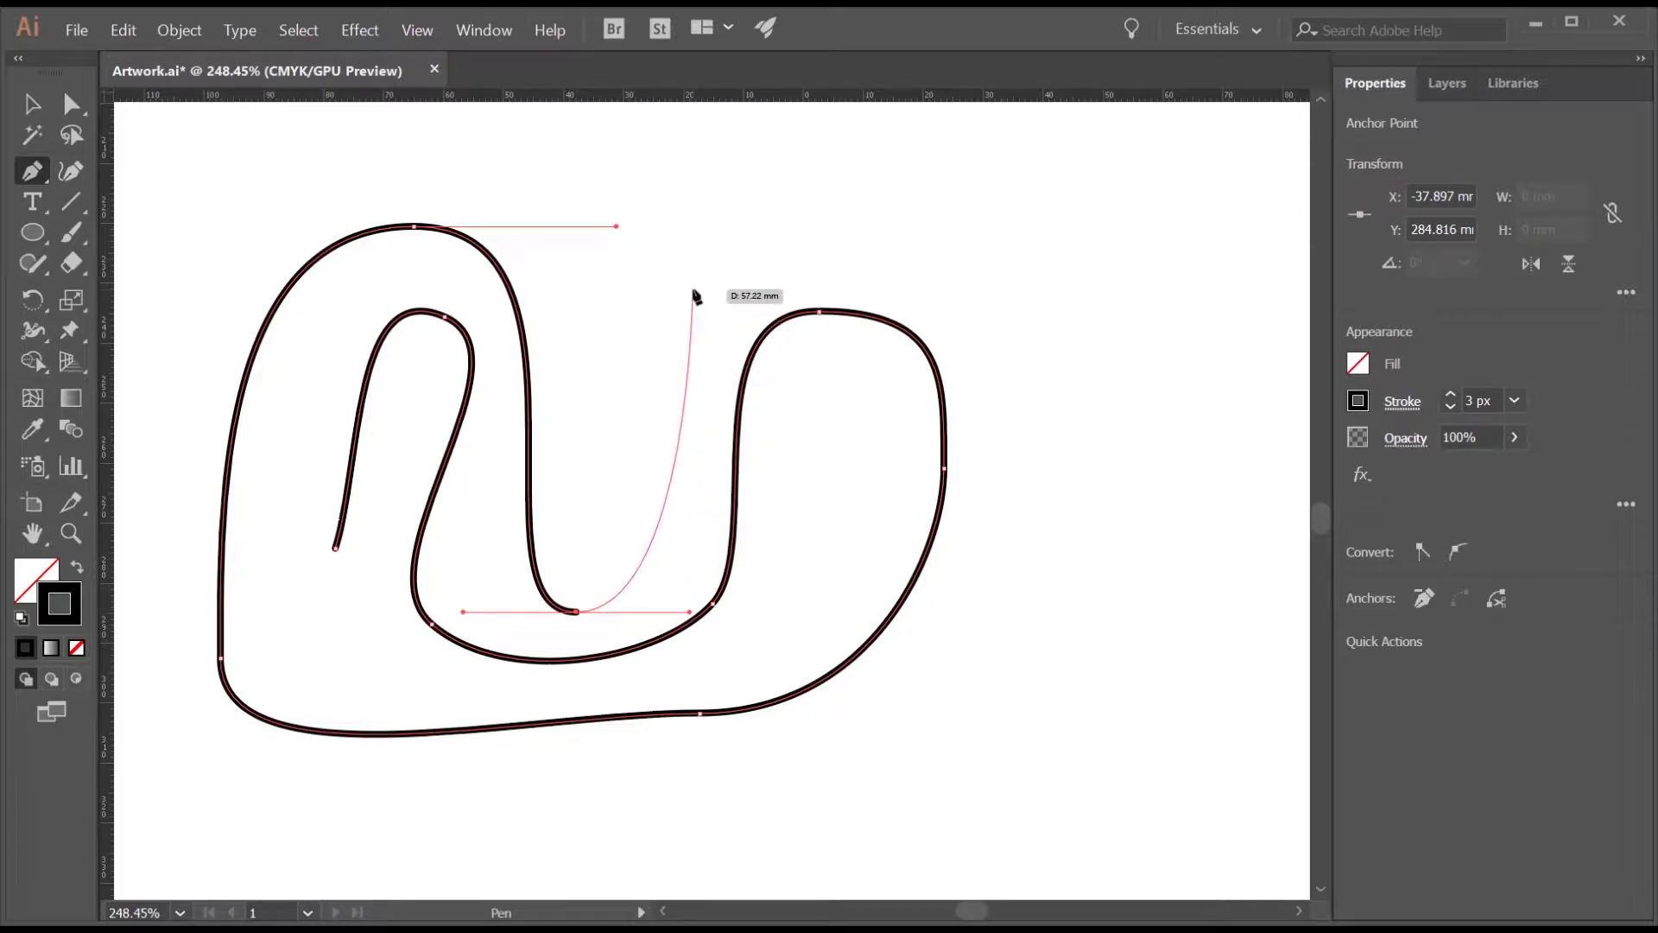
{"action": "mouse_move", "coordinate": [692, 290]}
{"action": "left_mouse_down"}
{"action": "mouse_move", "coordinate": [770, 279]}
{"action": "mouse_move", "coordinate": [907, 529]}
{"action": "mouse_move", "coordinate": [951, 651]}
{"action": "mouse_move", "coordinate": [600, 826]}
{"action": "mouse_move", "coordinate": [933, 829]}
{"action": "mouse_move", "coordinate": [1059, 529]}
{"action": "mouse_move", "coordinate": [1063, 314]}
{"action": "mouse_move", "coordinate": [1002, 200]}
{"action": "mouse_move", "coordinate": [1018, 211]}
{"action": "left_mouse_up"}
{"action": "key", "text": "space"}
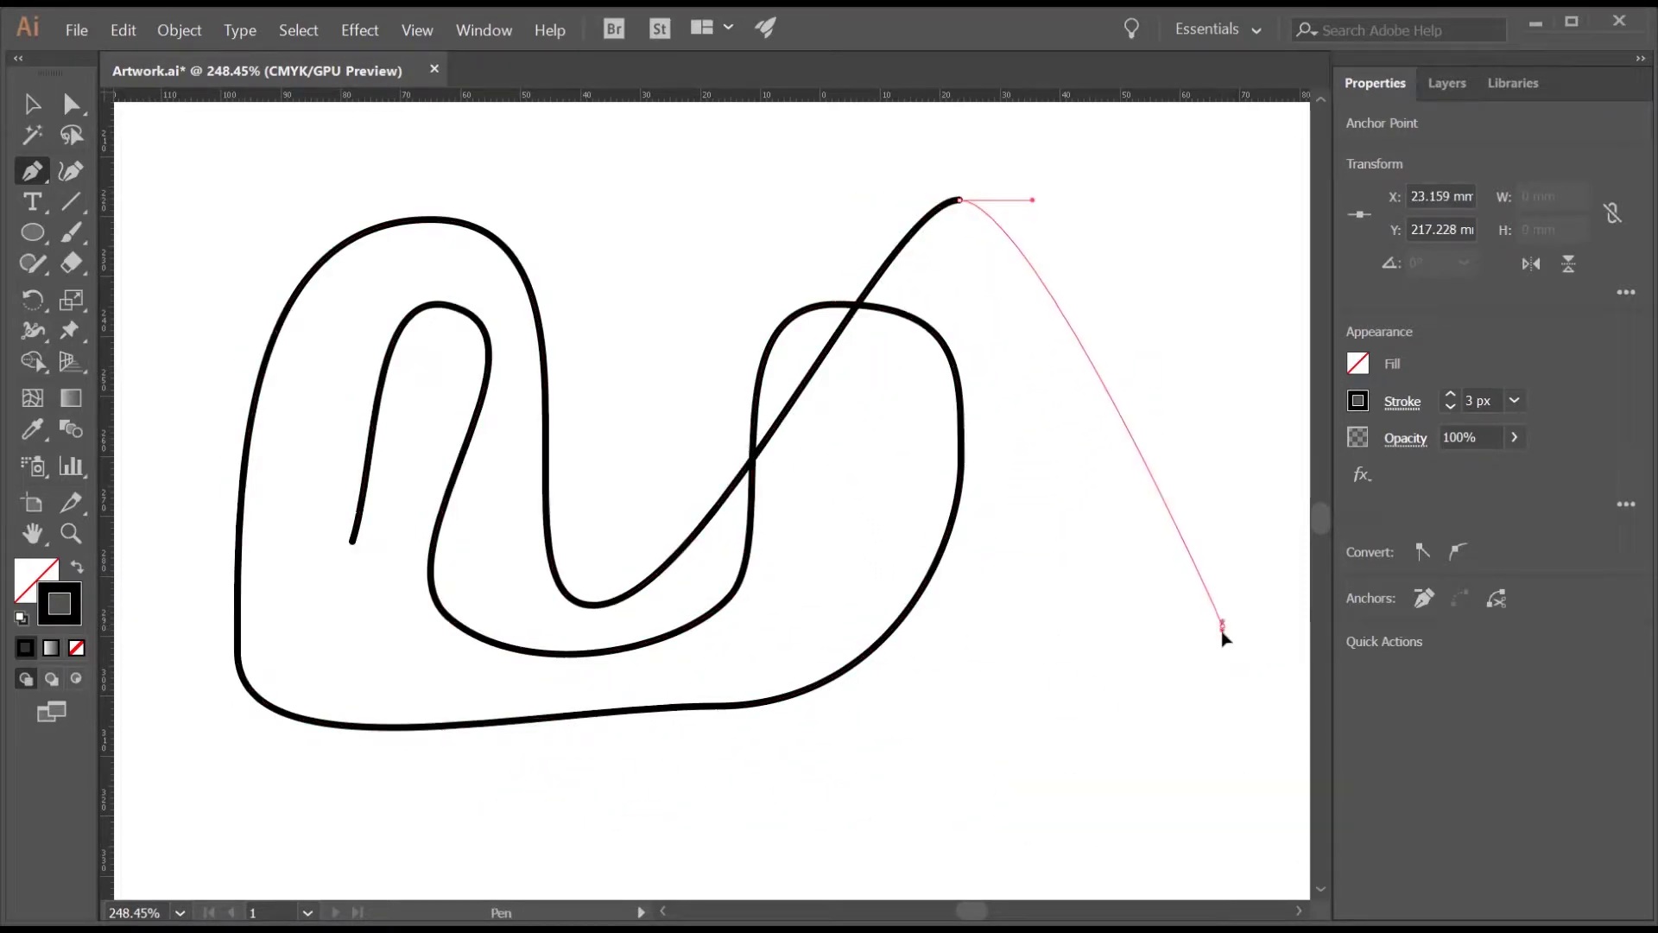
{"action": "mouse_move", "coordinate": [1223, 673]}
{"action": "left_mouse_down"}
{"action": "mouse_move", "coordinate": [1226, 745]}
{"action": "mouse_move", "coordinate": [790, 804]}
{"action": "mouse_move", "coordinate": [1116, 750]}
{"action": "mouse_move", "coordinate": [785, 752]}
{"action": "mouse_move", "coordinate": [899, 756]}
{"action": "left_mouse_up"}
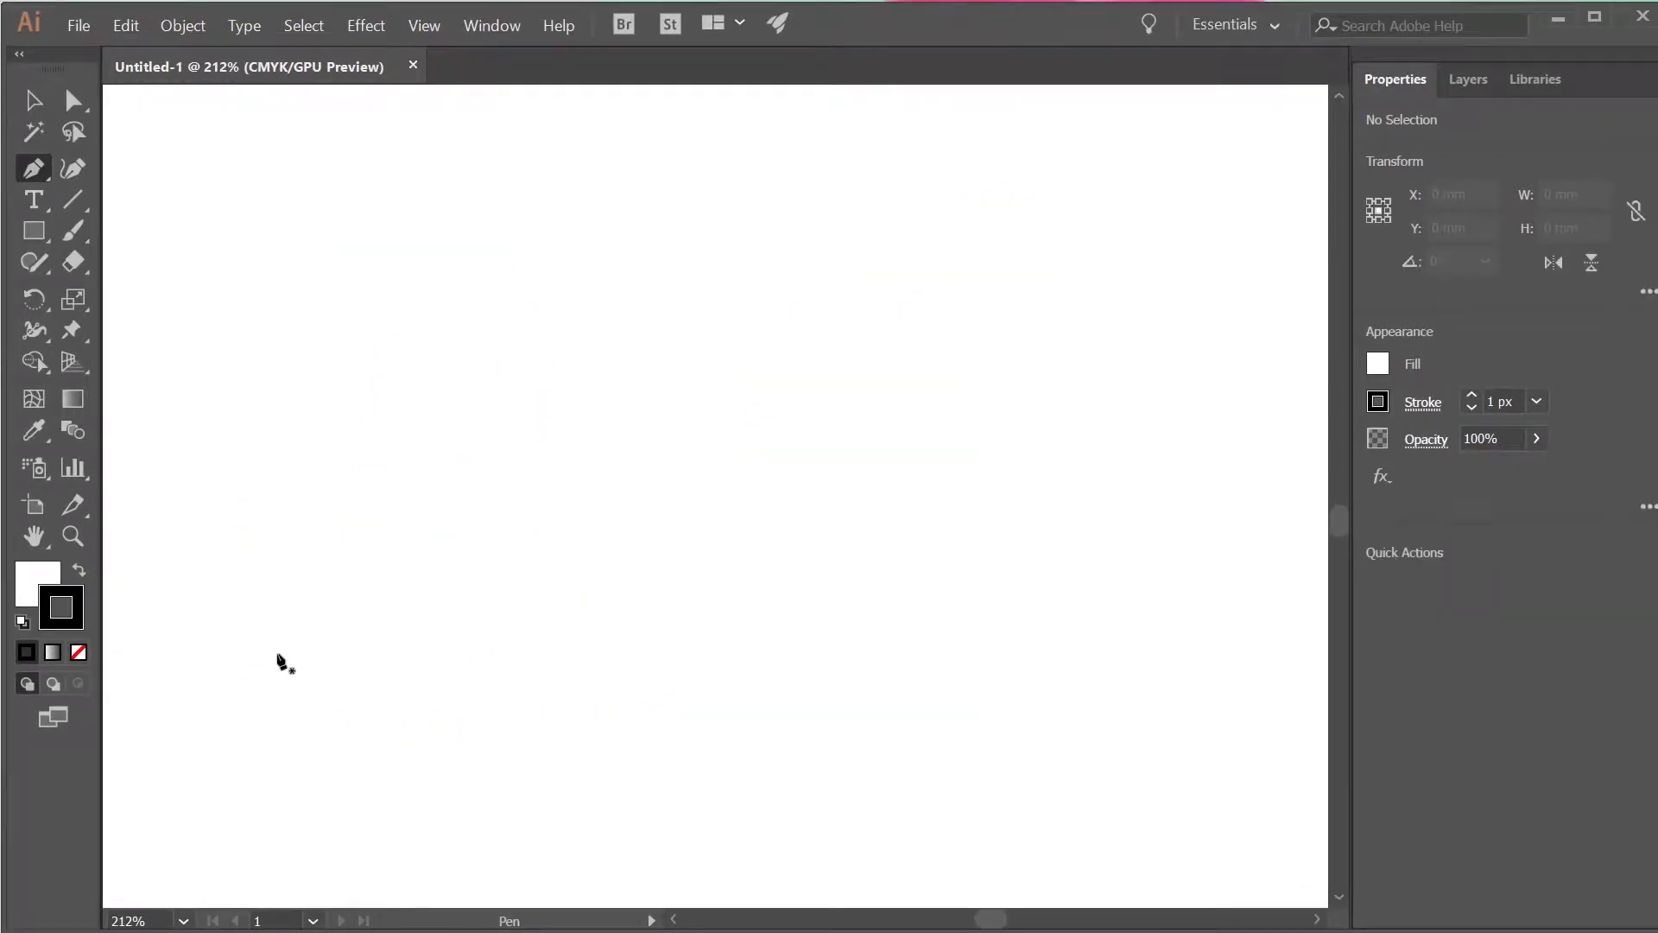
In the blank Untitled-1 document, draw a rising curve and break its end anchor's outgoing handle so it points down to the right
{"action": "left_click_drag", "start_coordinate": [276, 631], "coordinate": [279, 514]}
{"action": "left_click_drag", "start_coordinate": [439, 314], "coordinate": [543, 306]}
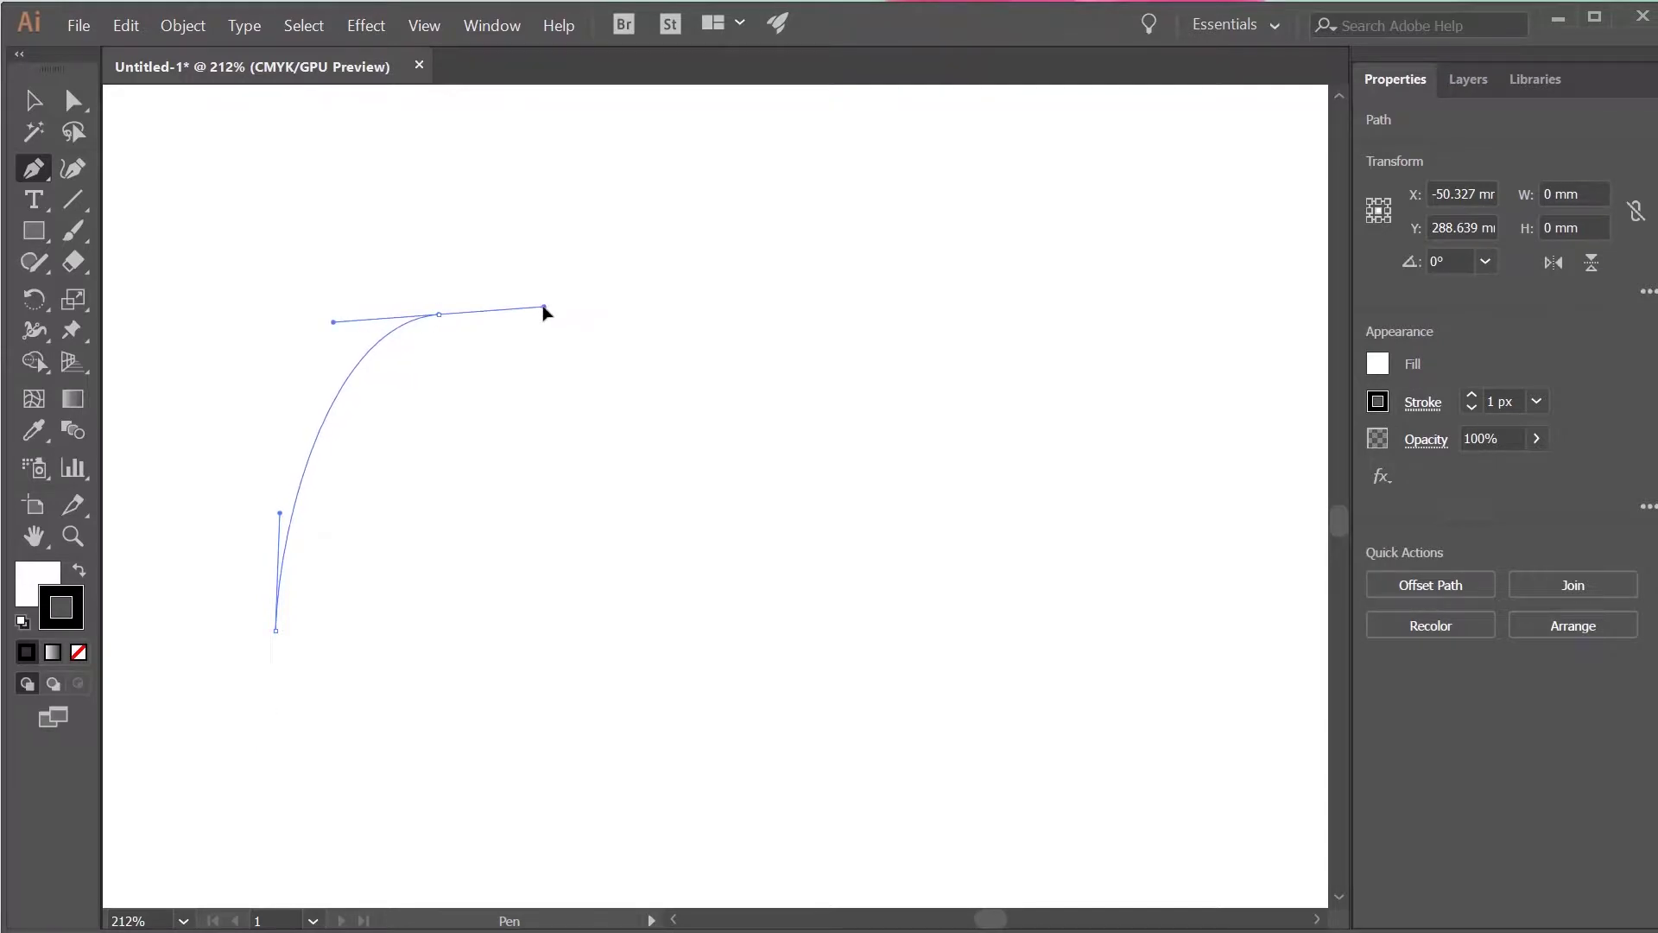
{"action": "key", "text": "alt"}
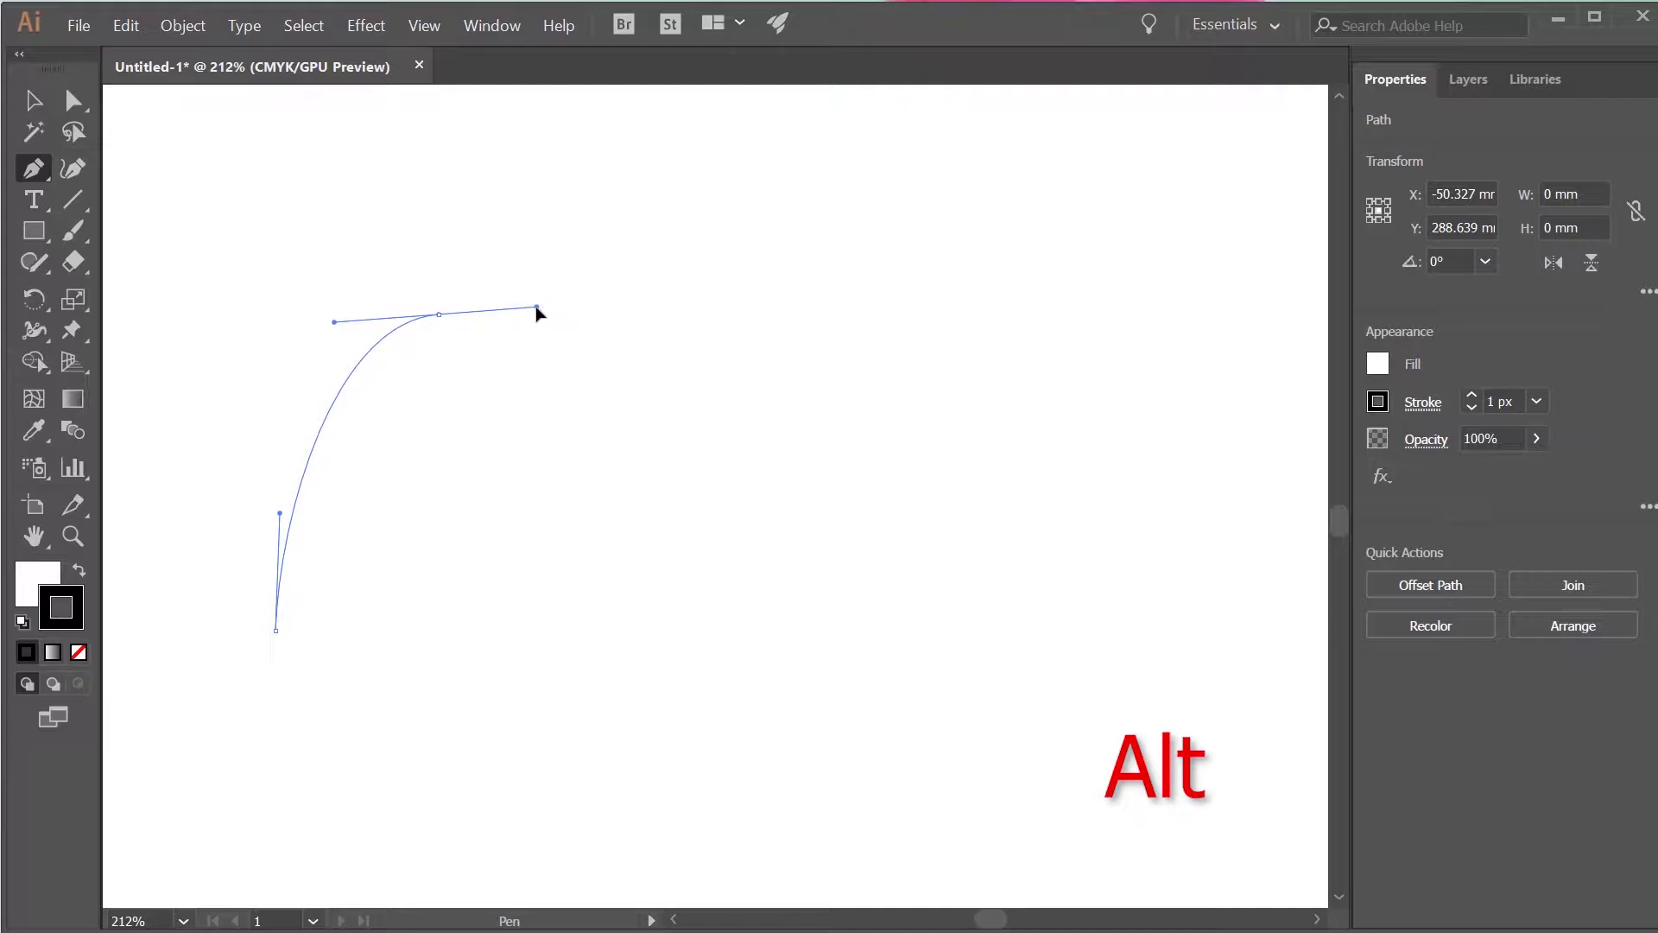
{"action": "left_click_drag", "start_coordinate": [537, 308], "coordinate": [486, 347]}
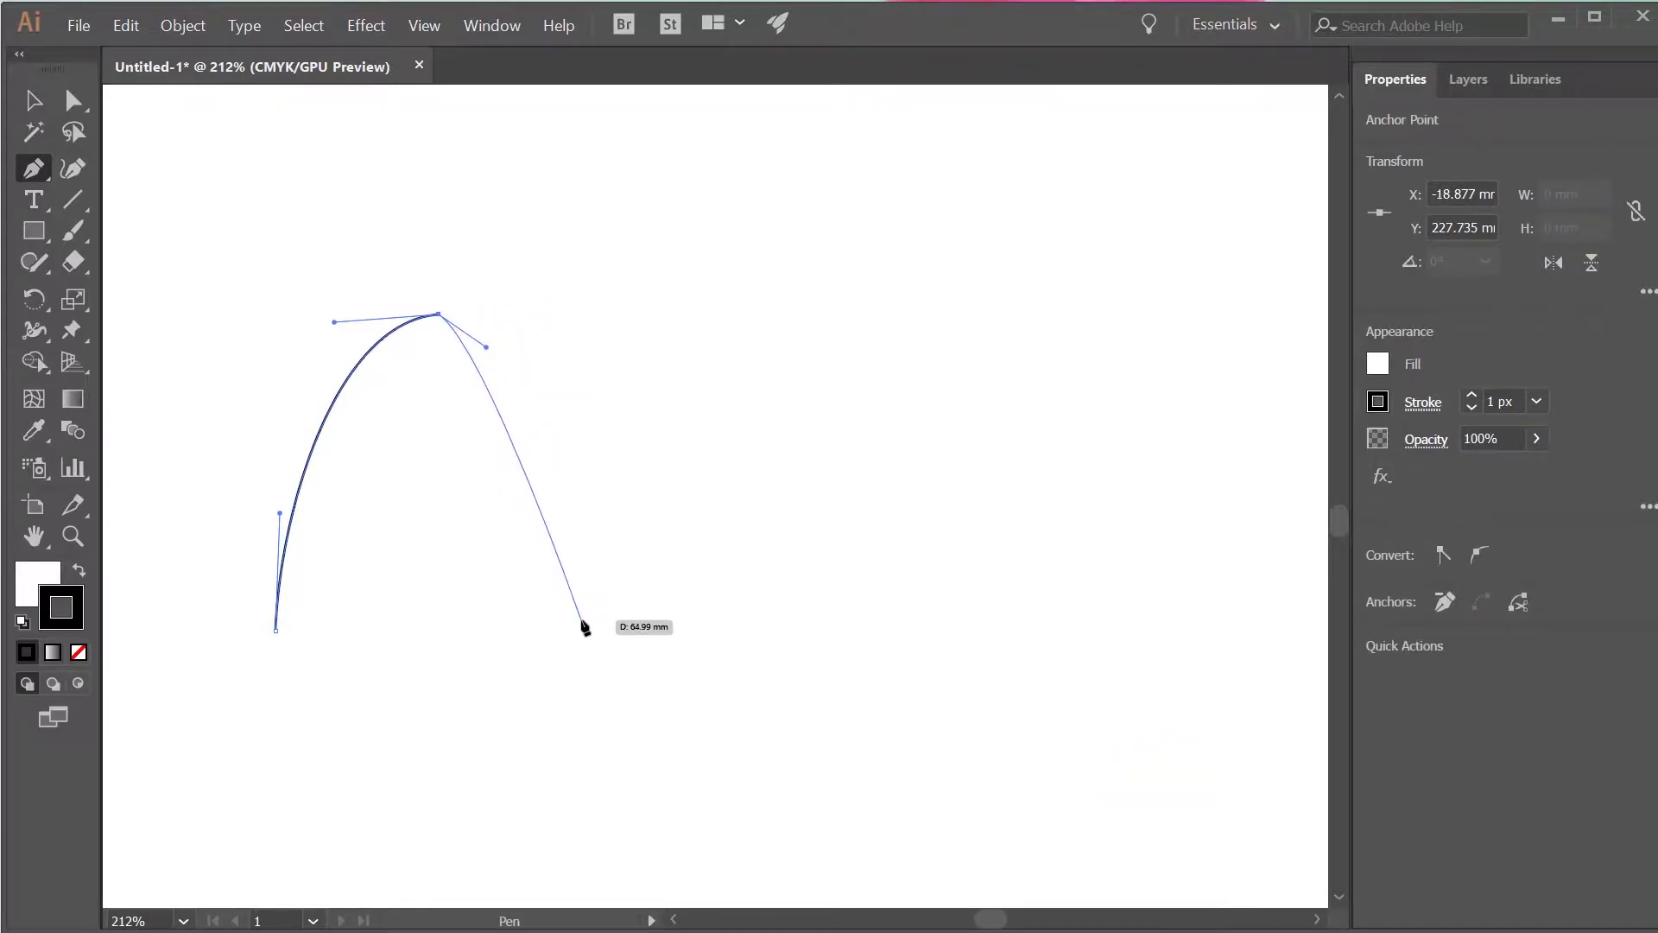
Extend the path down to a curved anchor, break its outgoing handle downward, and add another curve ending at a similar corner
{"action": "left_click_drag", "start_coordinate": [581, 620], "coordinate": [658, 482]}
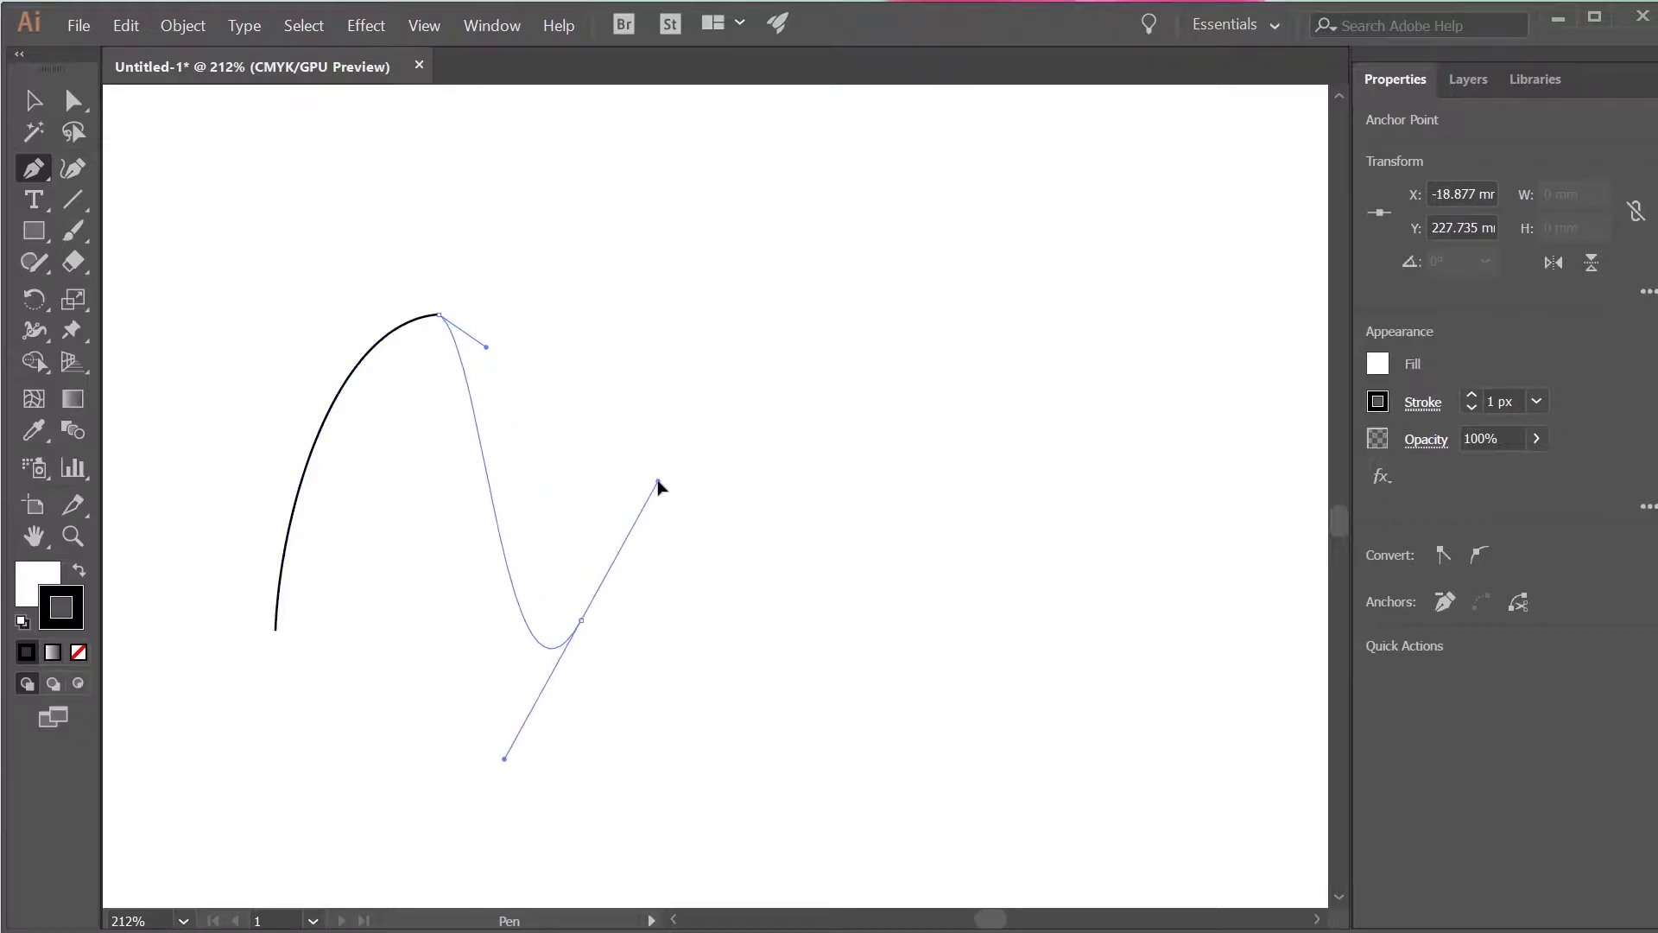
{"action": "left_click_drag", "start_coordinate": [591, 604], "coordinate": [616, 664]}
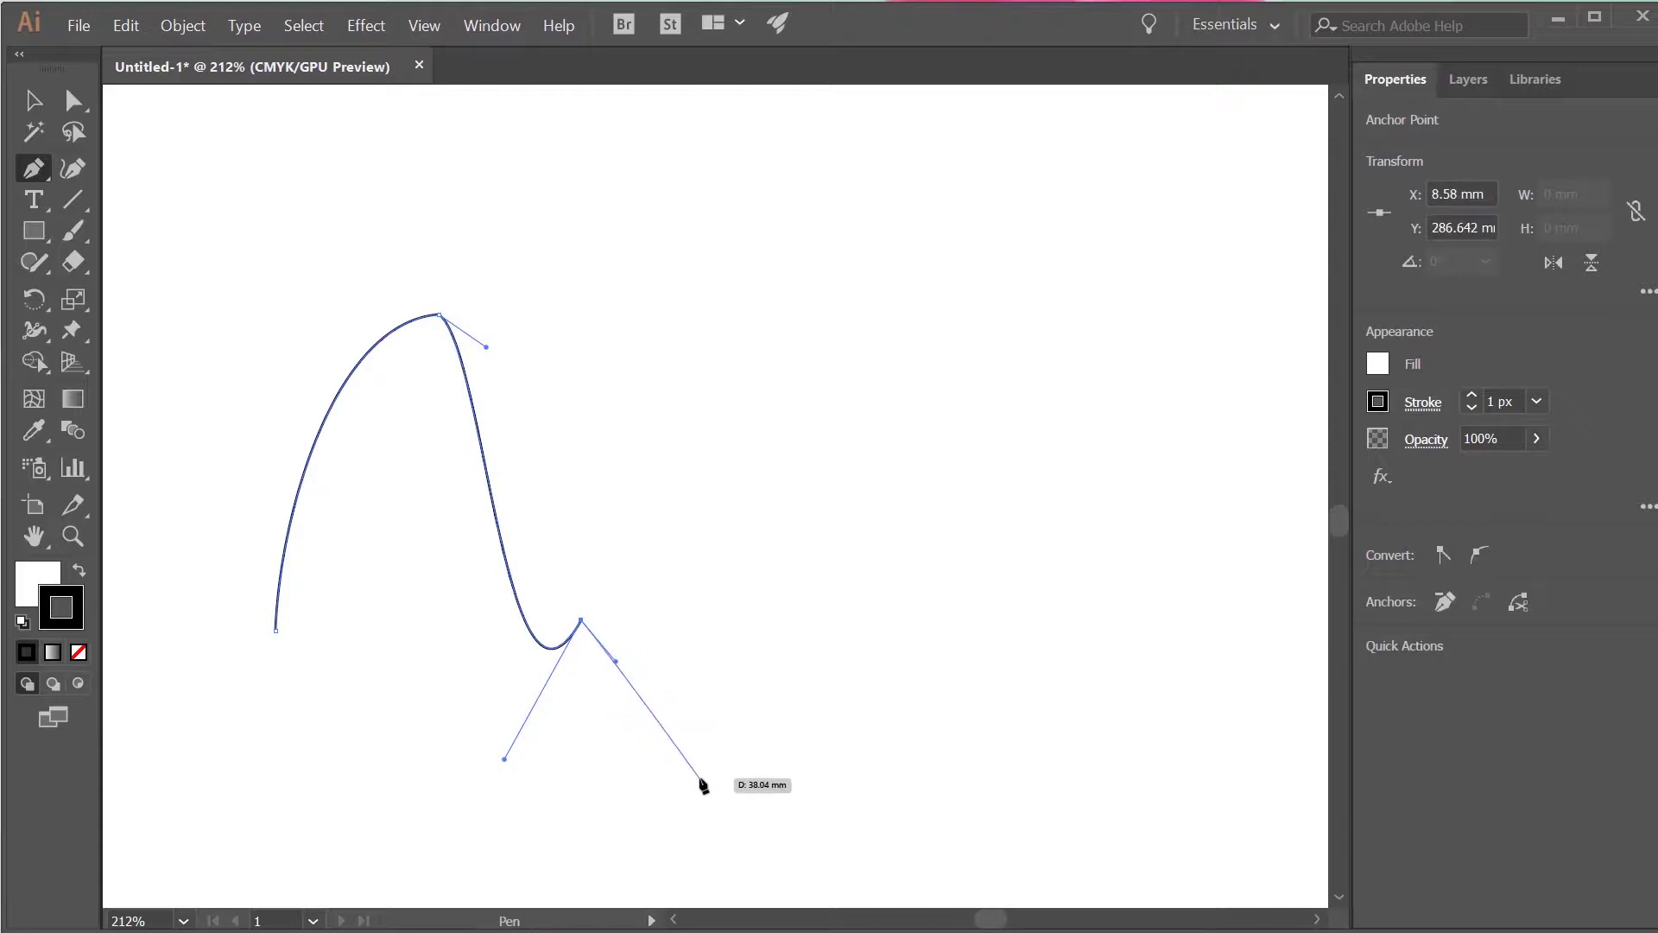
{"action": "left_click_drag", "start_coordinate": [700, 779], "coordinate": [650, 727]}
{"action": "left_click_drag", "start_coordinate": [774, 757], "coordinate": [781, 771]}
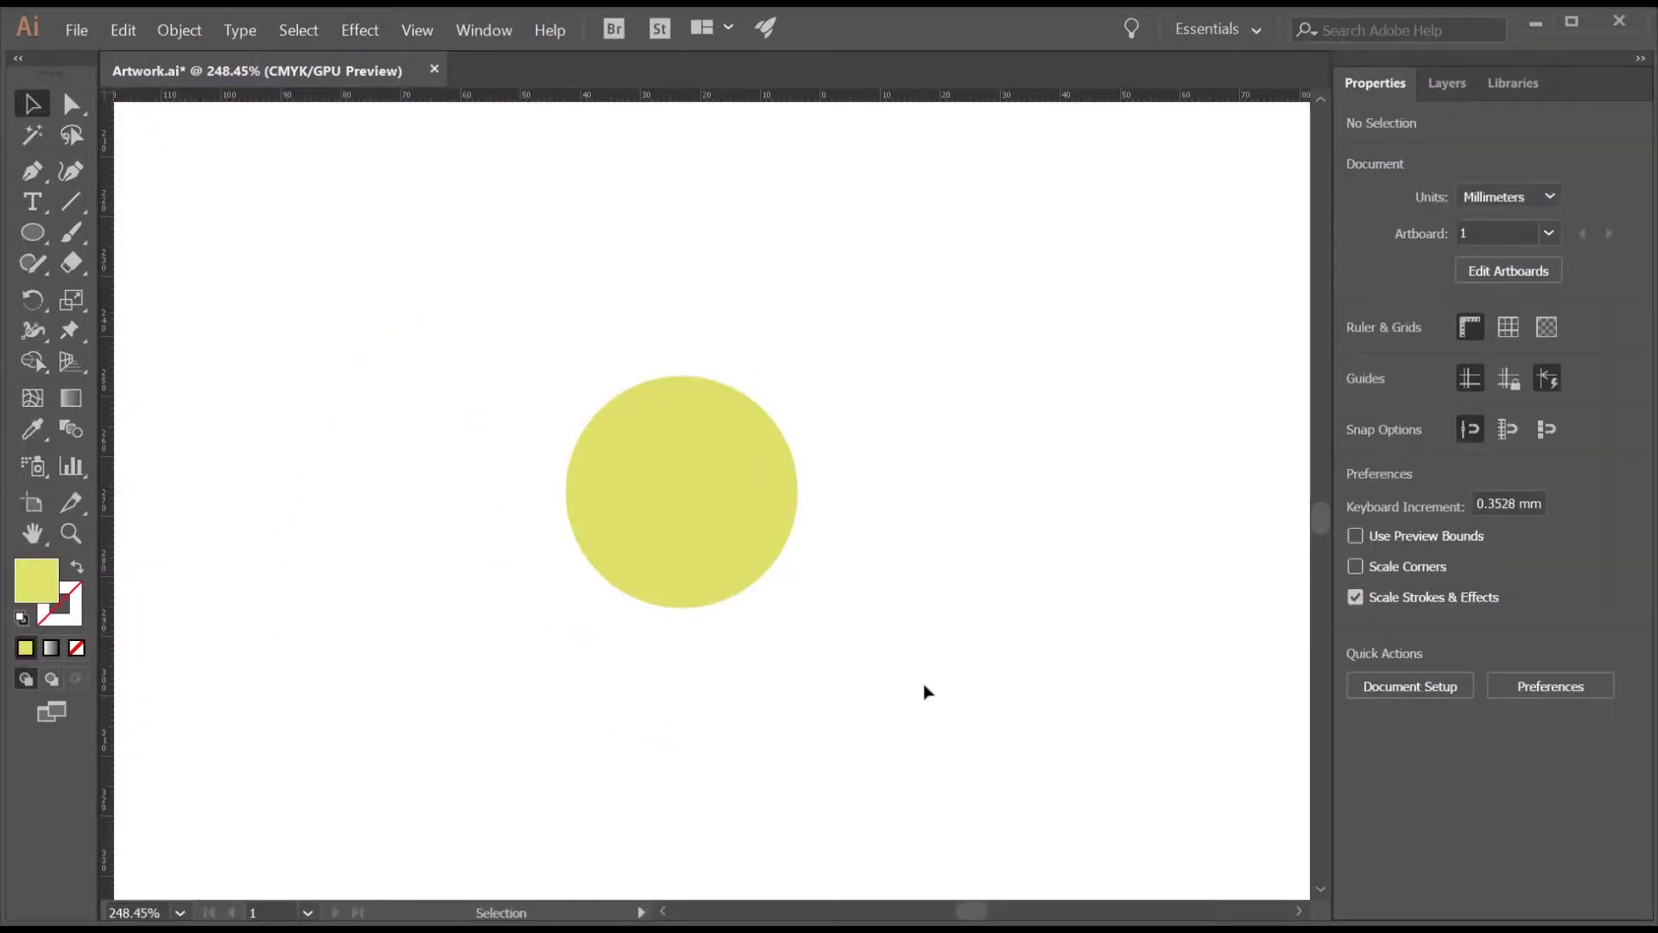
Direct-select the whole yellow circle in Artwork.ai to inspect its anchor points and handles
{"action": "key", "text": "a"}
{"action": "left_click_drag", "start_coordinate": [919, 696], "coordinate": [481, 274]}
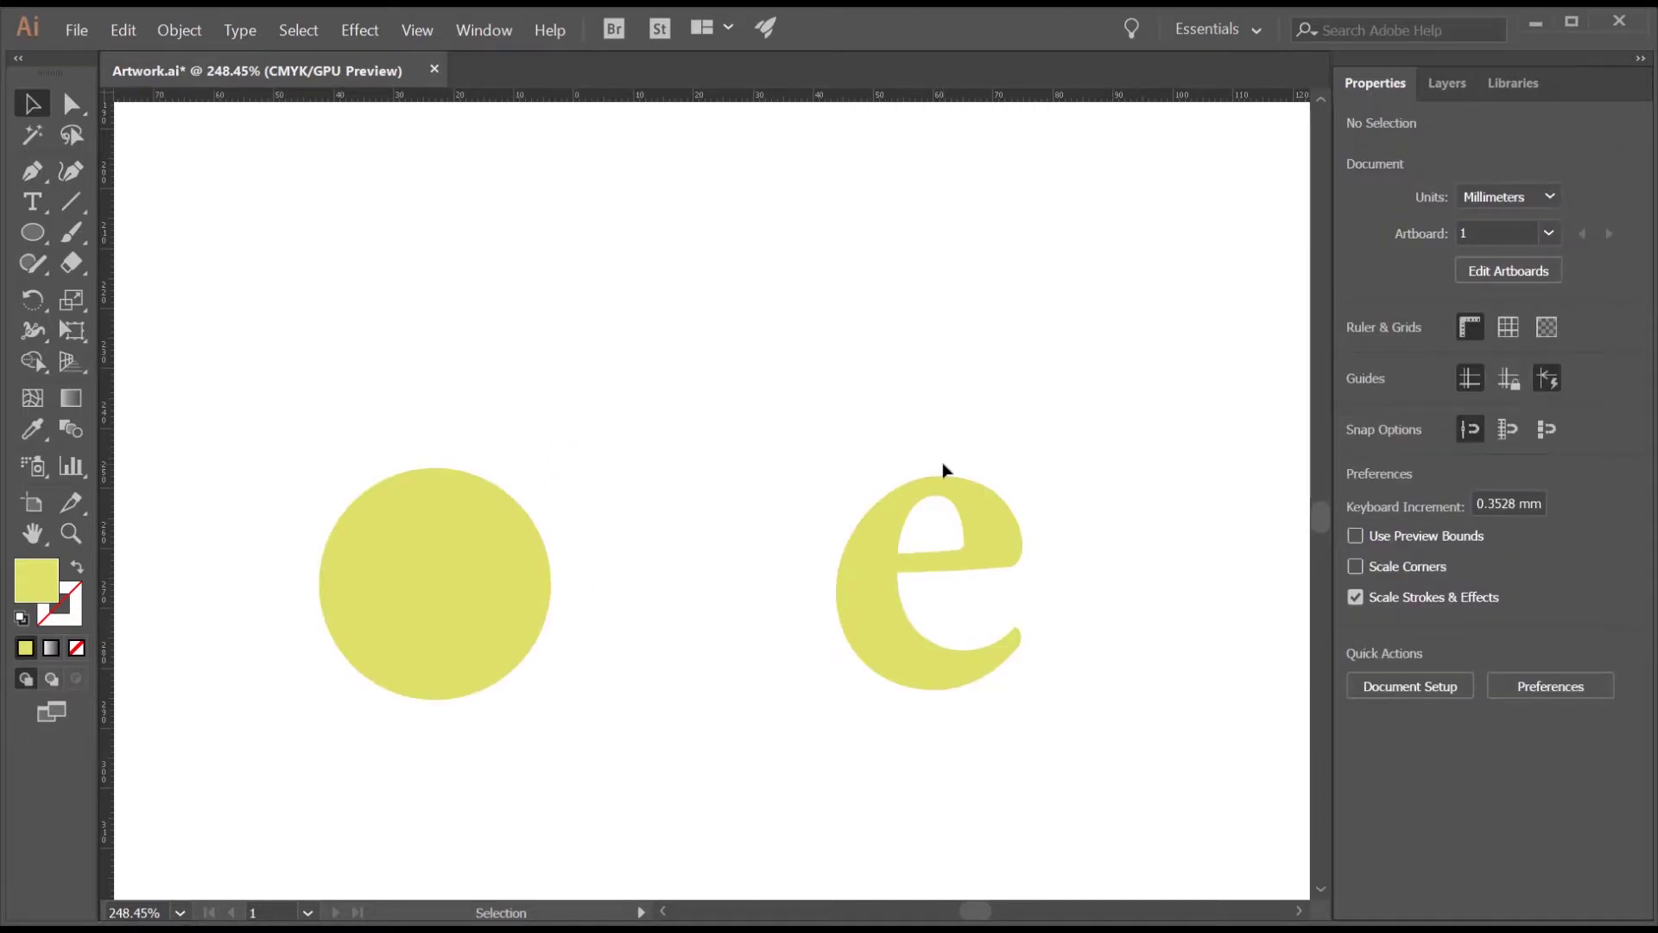
Place ruler guides along the top, left, right and bottom edges of the yellow letter e
{"action": "key", "text": "p"}
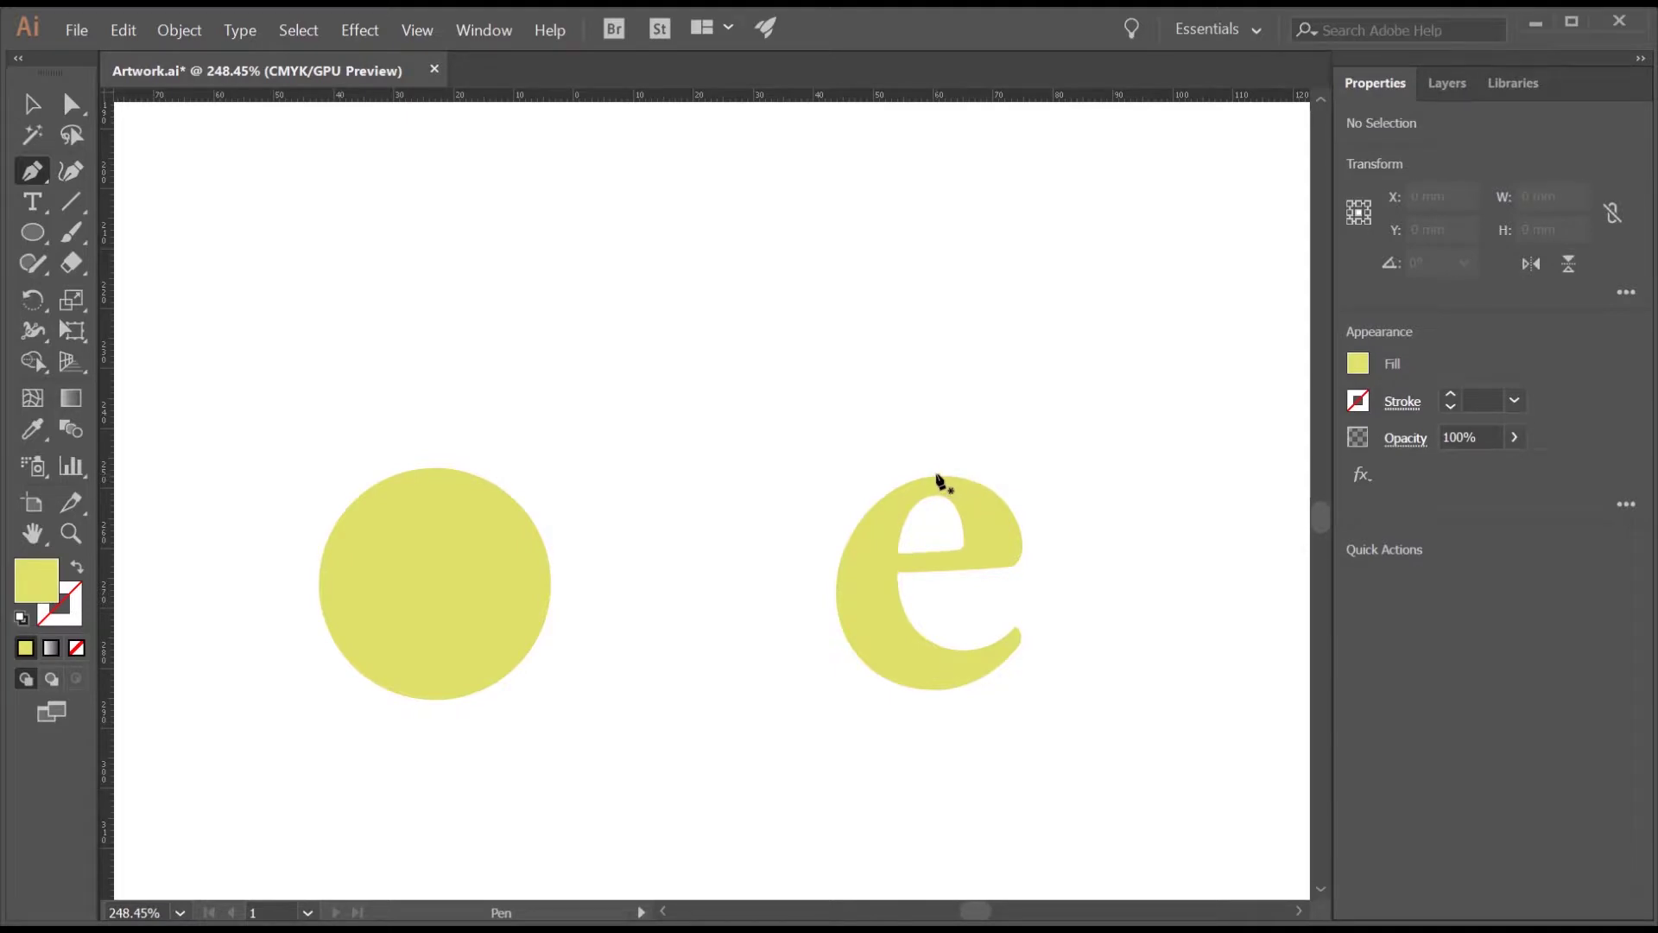
{"action": "key", "text": "v"}
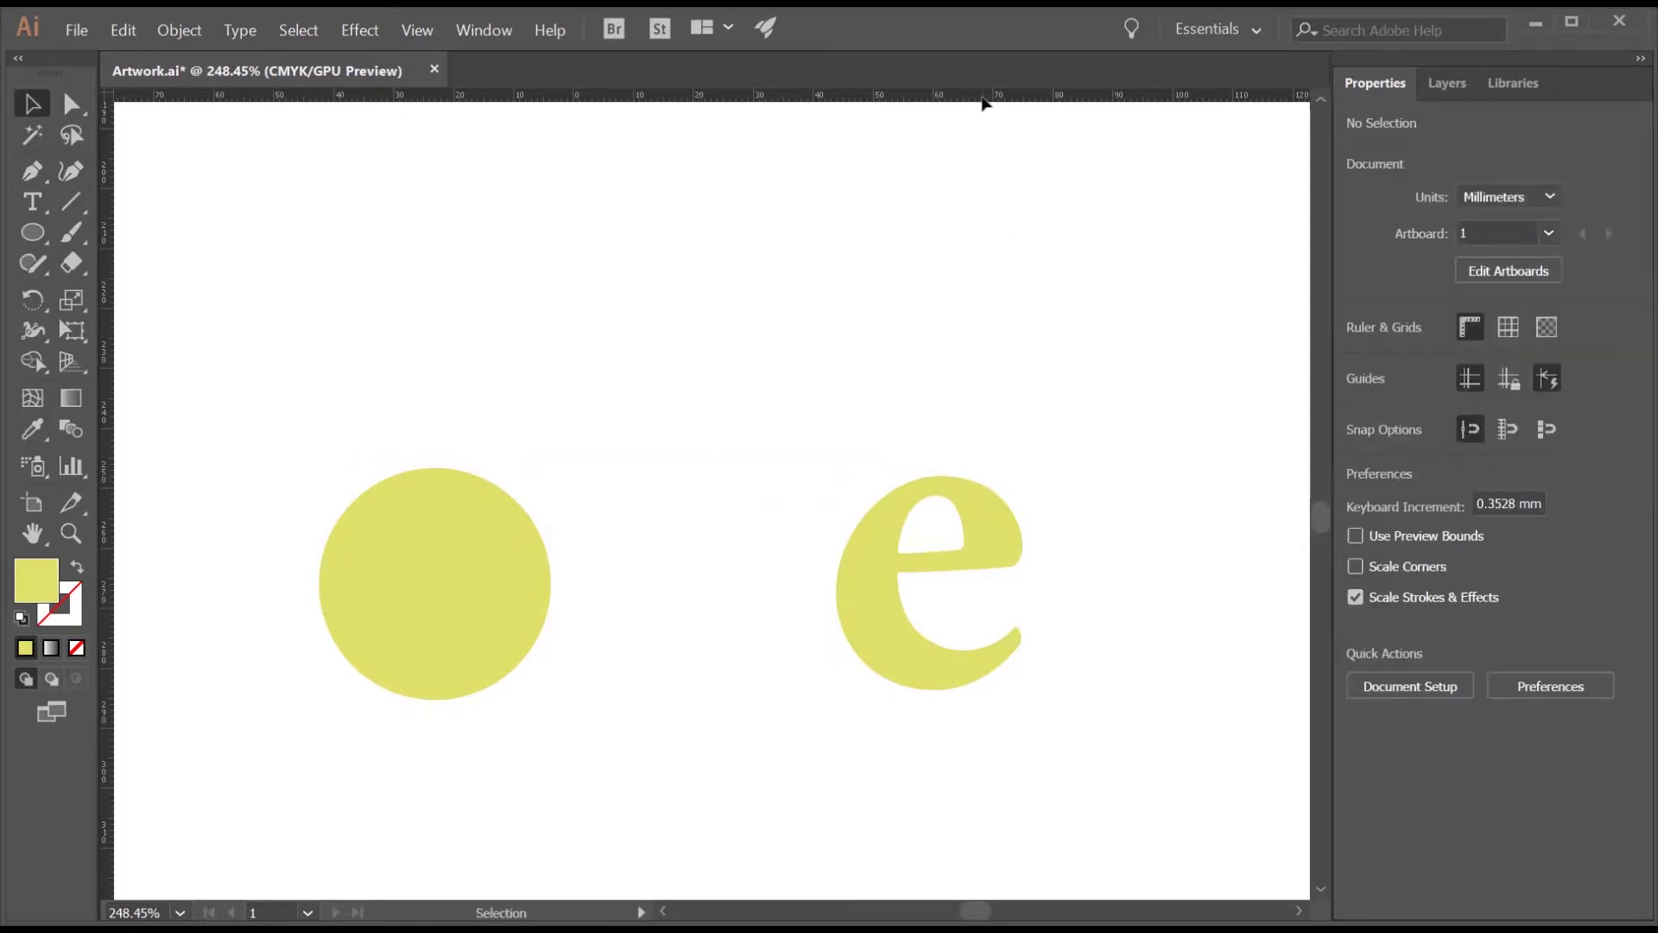
{"action": "left_click_drag", "start_coordinate": [982, 101], "coordinate": [1020, 476]}
{"action": "left_click_drag", "start_coordinate": [107, 670], "coordinate": [831, 726]}
{"action": "left_click_drag", "start_coordinate": [107, 685], "coordinate": [1022, 696]}
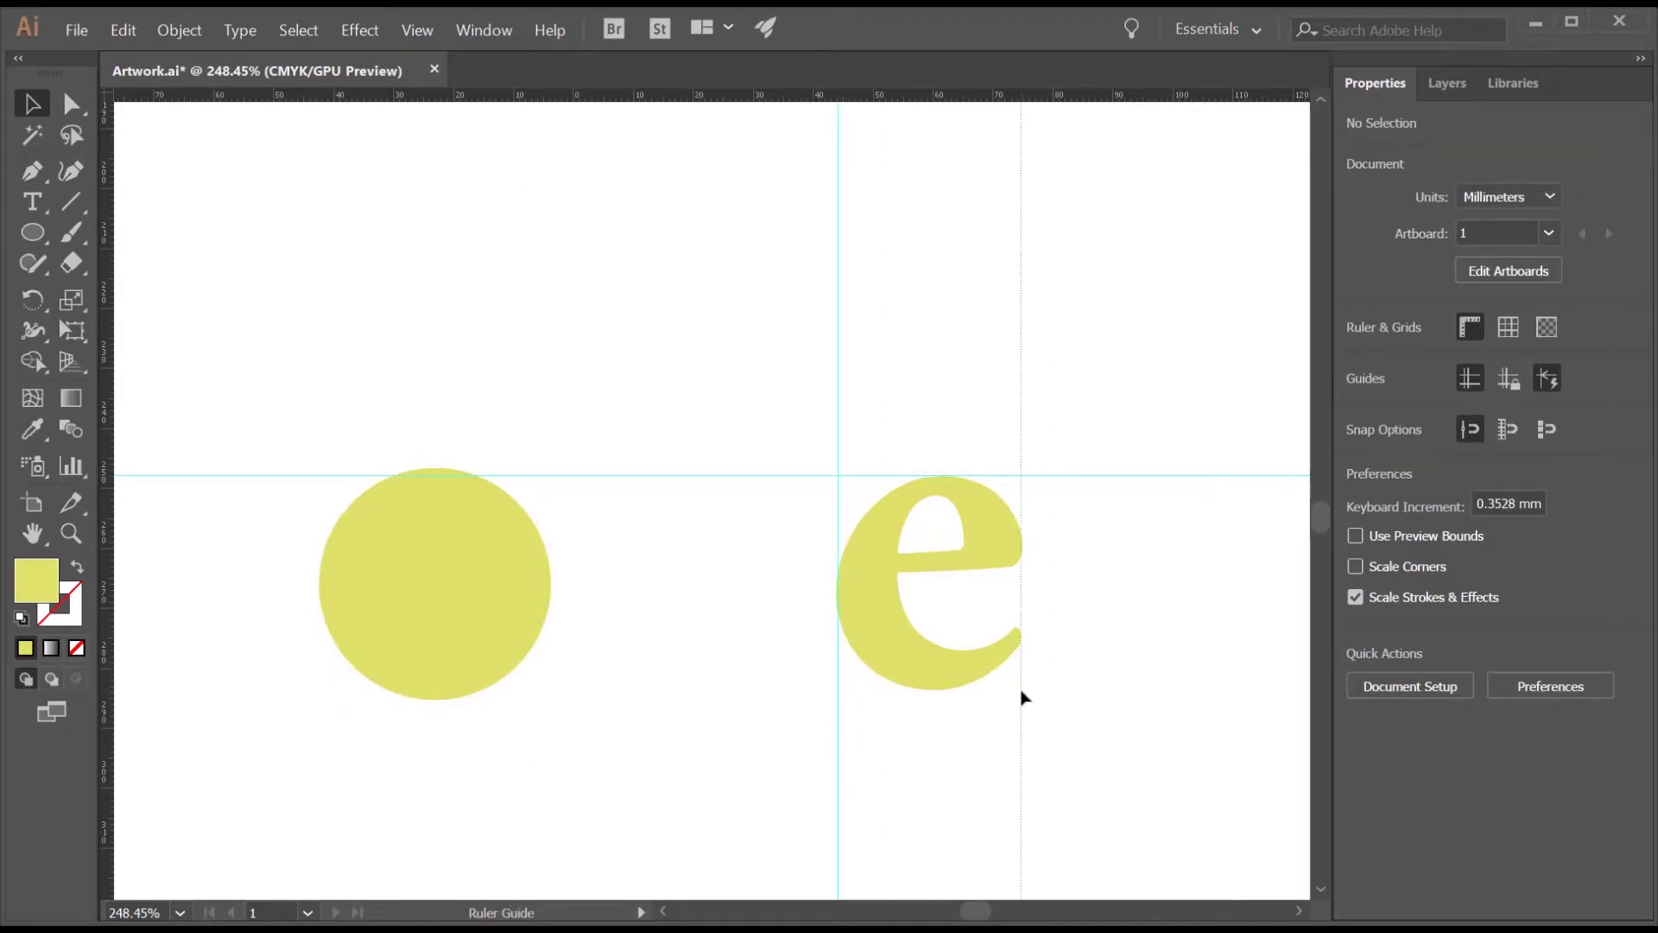
{"action": "left_click_drag", "start_coordinate": [907, 101], "coordinate": [969, 690]}
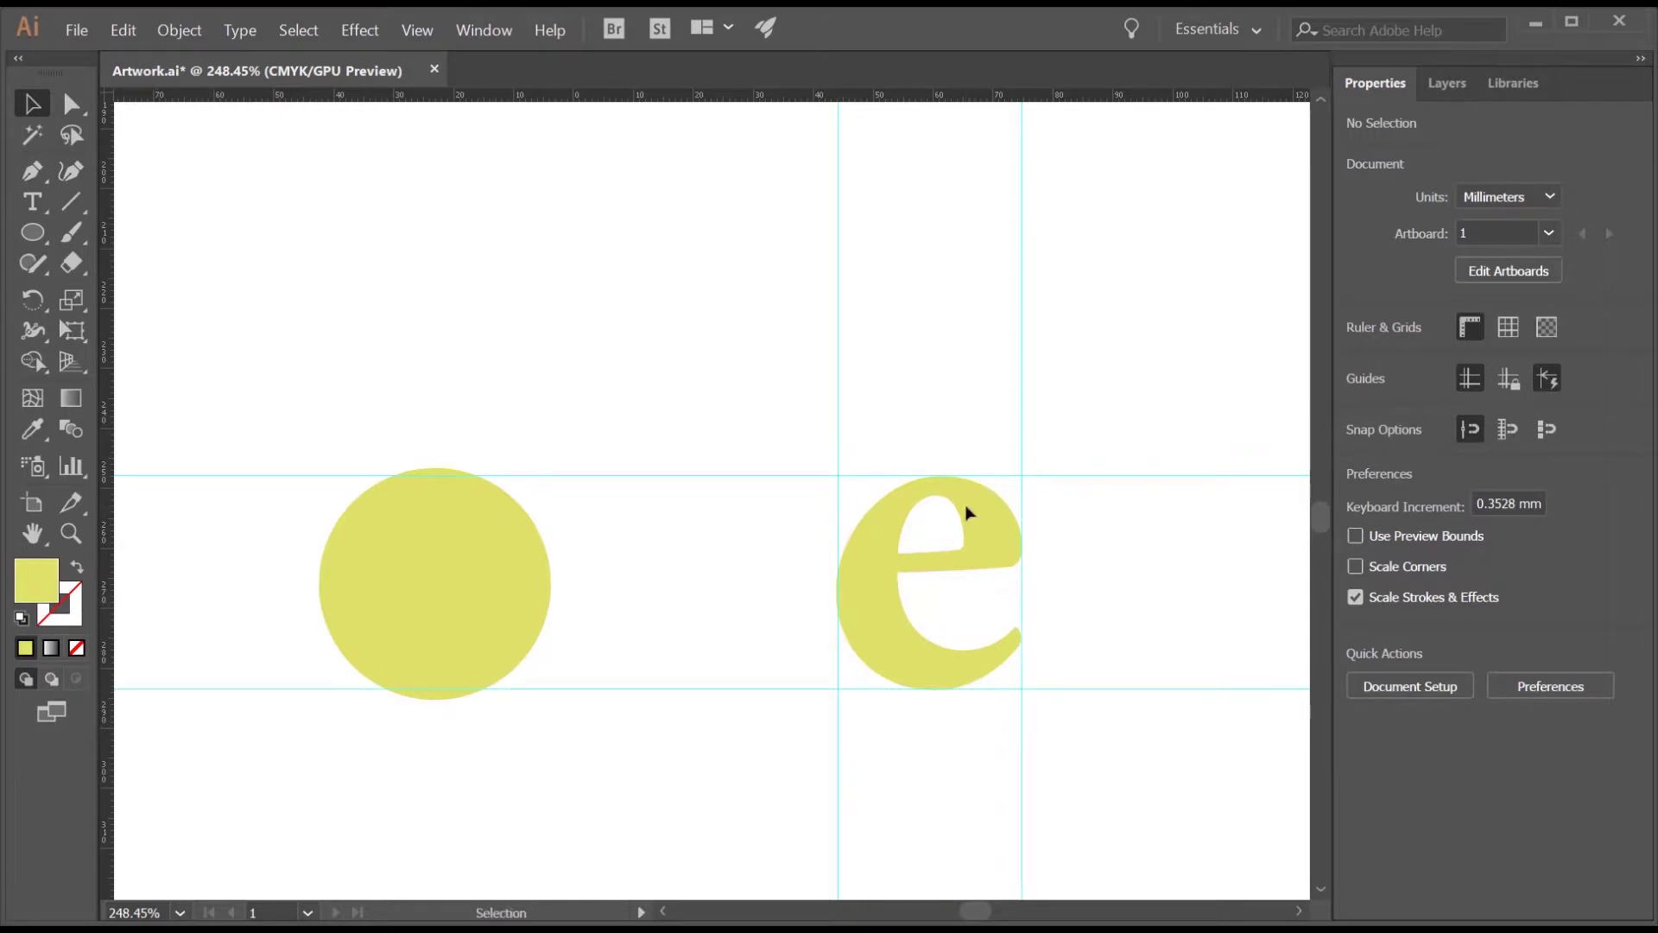
Trace the e's outer edge with the Pen from its top around the left and bottom to the lower tip, with a black stroke and no fill
{"action": "key", "text": "p"}
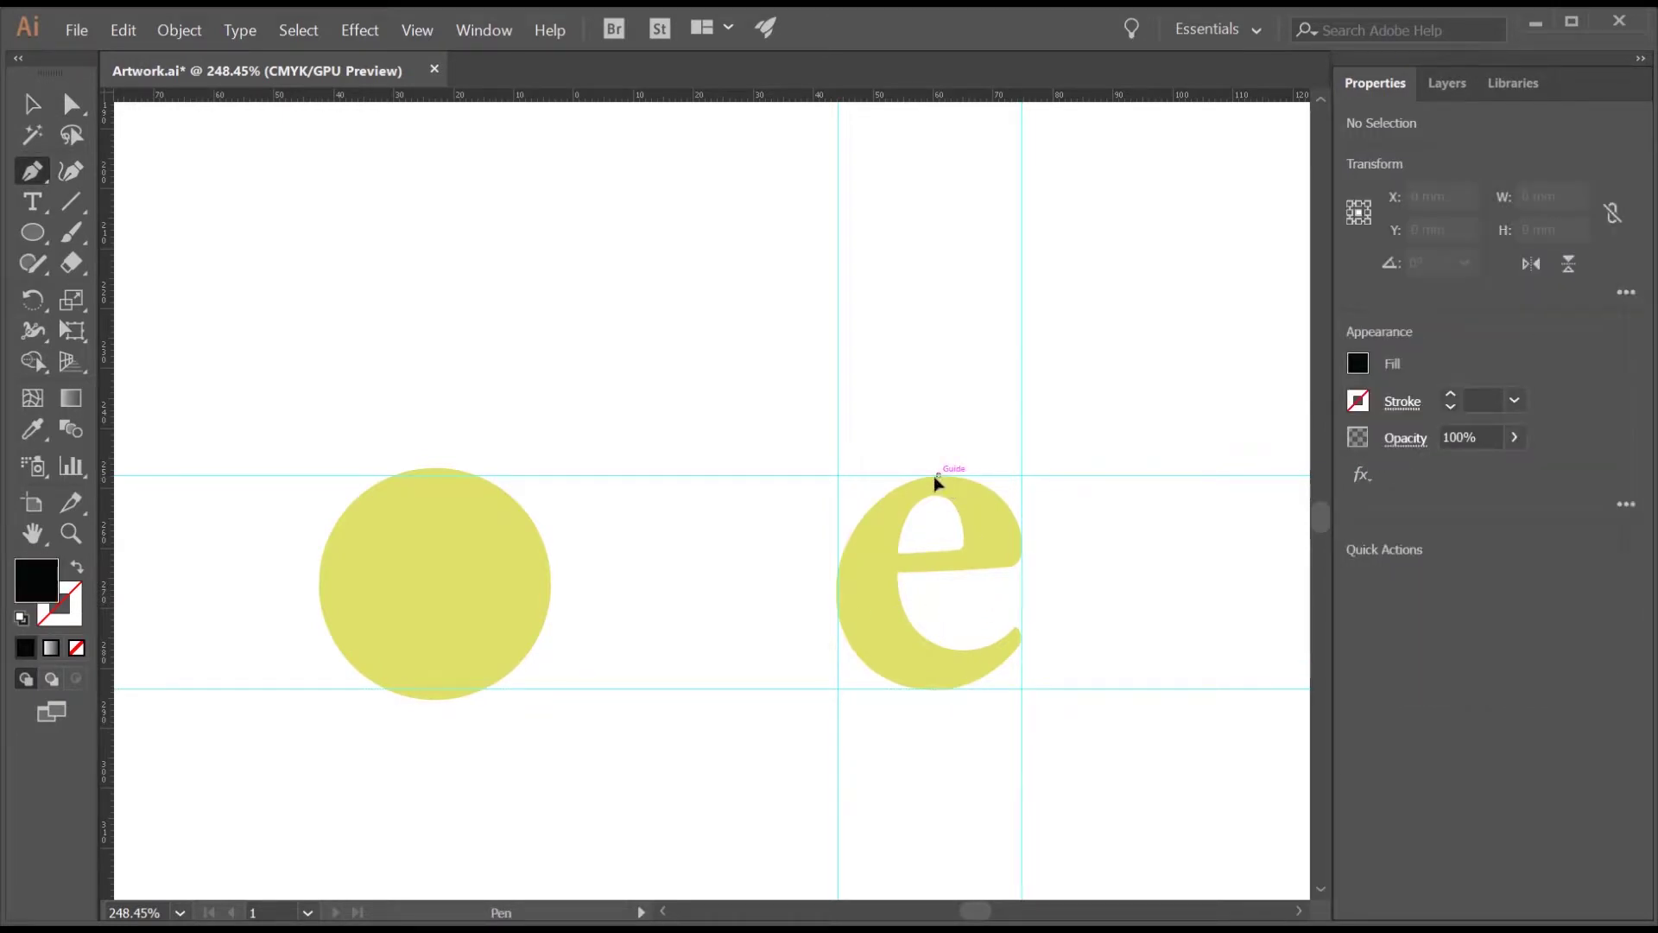
{"action": "left_click_drag", "start_coordinate": [938, 474], "coordinate": [893, 474]}
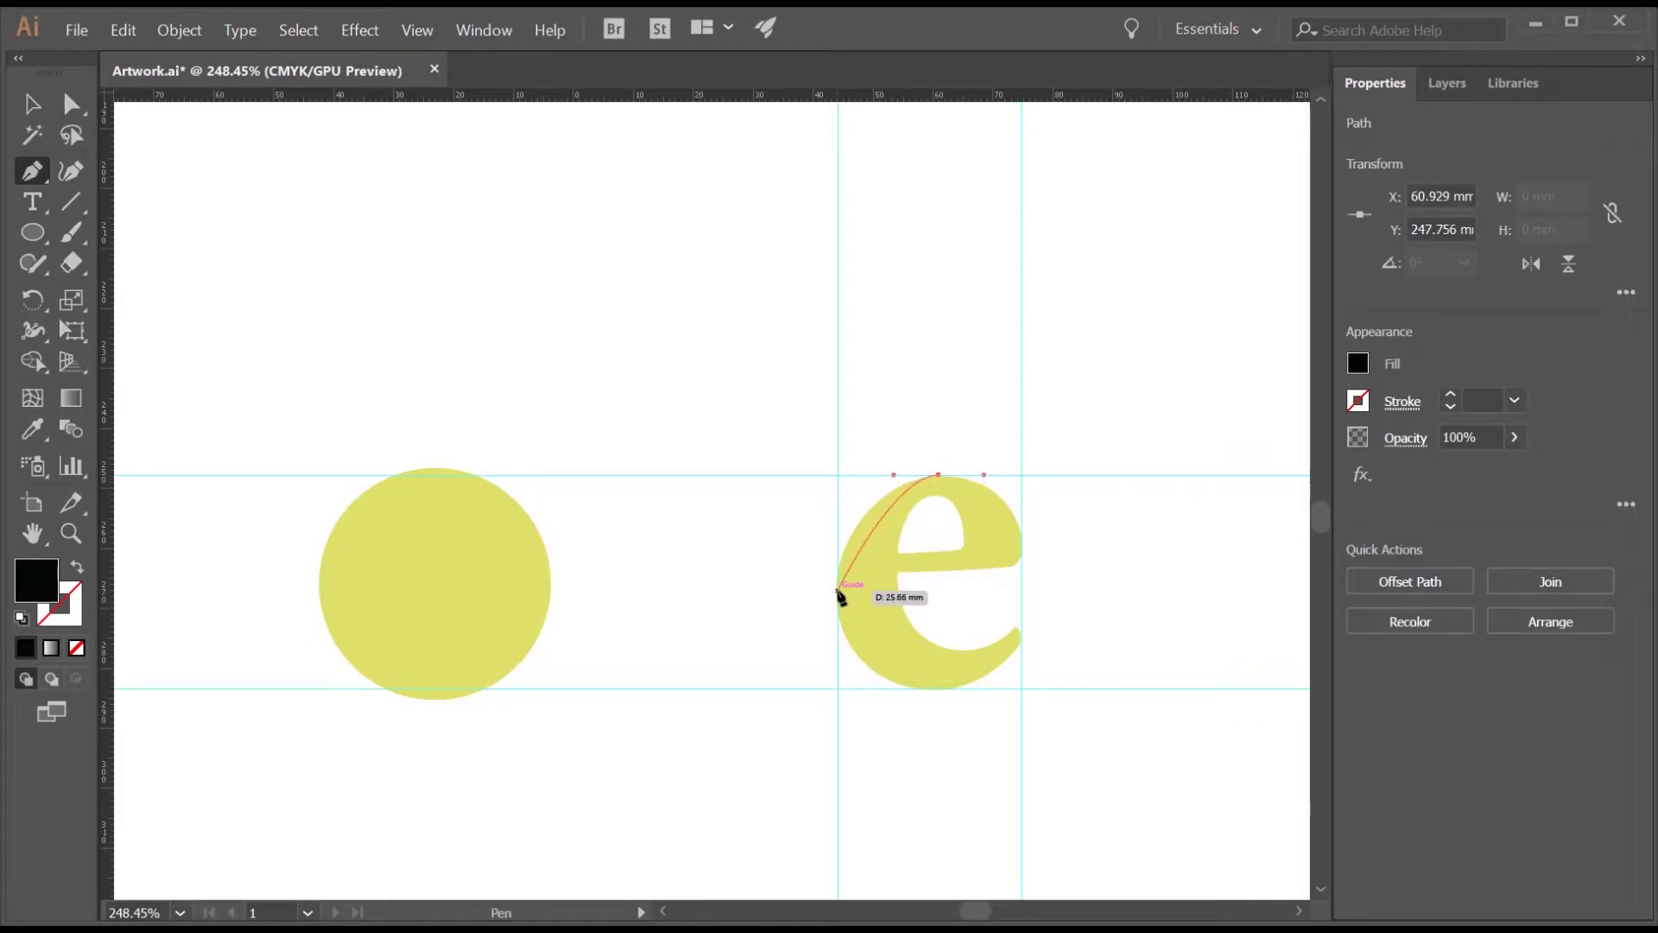
{"action": "left_click_drag", "start_coordinate": [837, 590], "coordinate": [851, 659]}
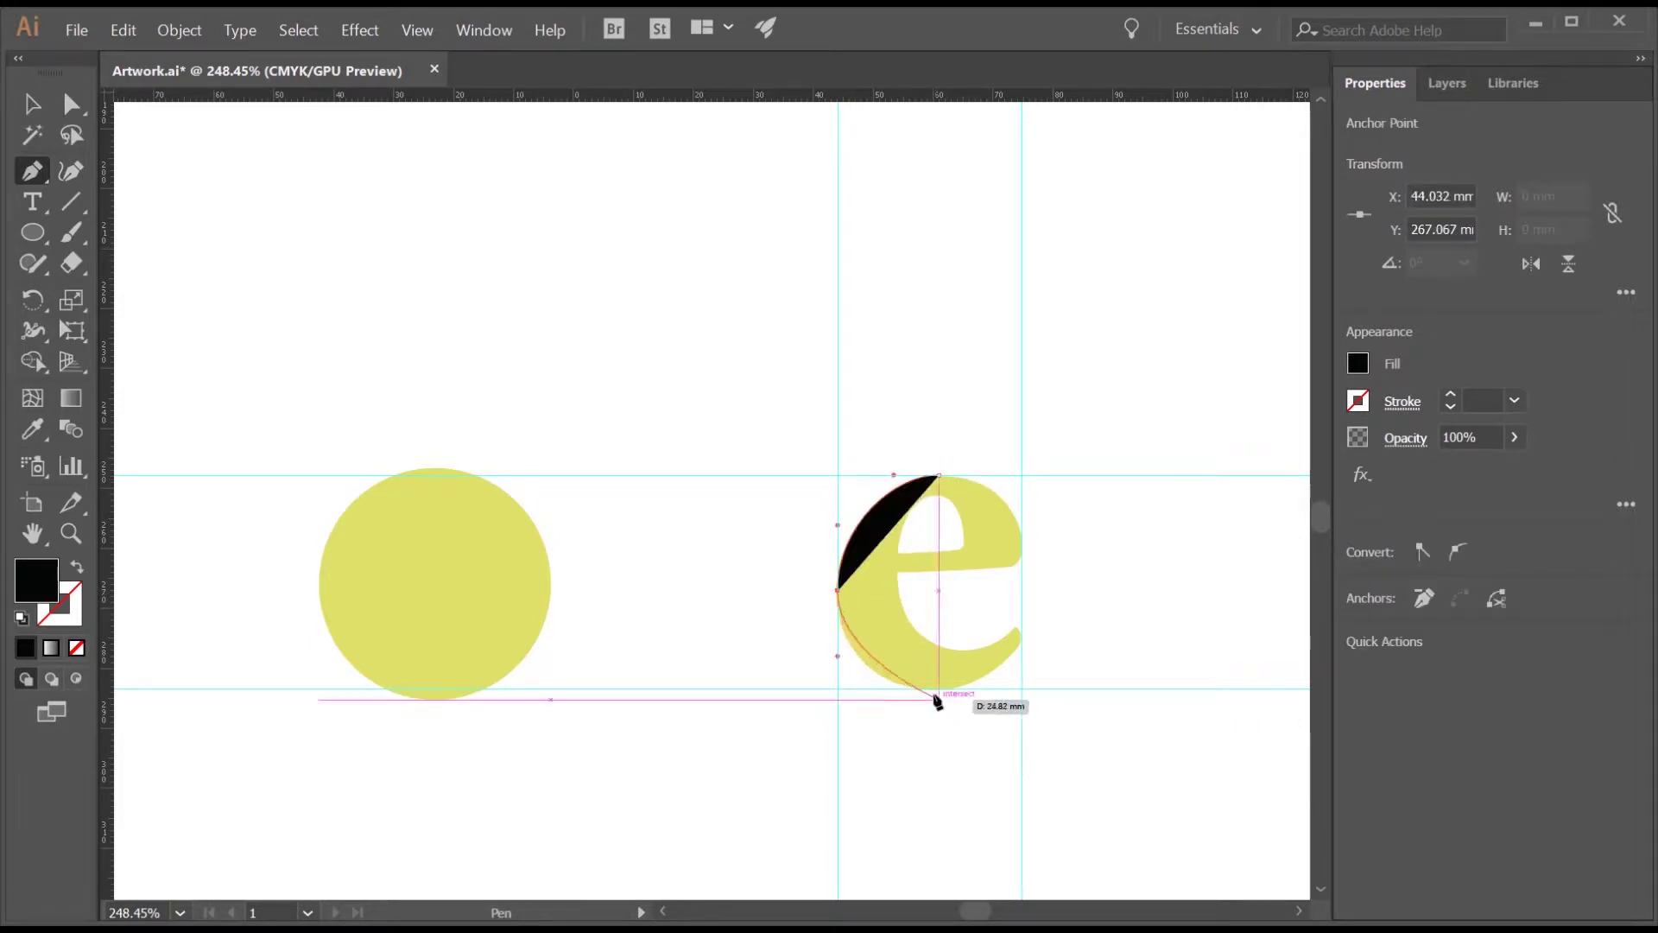
{"action": "left_click_drag", "start_coordinate": [939, 689], "coordinate": [998, 696]}
{"action": "left_click", "coordinate": [1021, 644]}
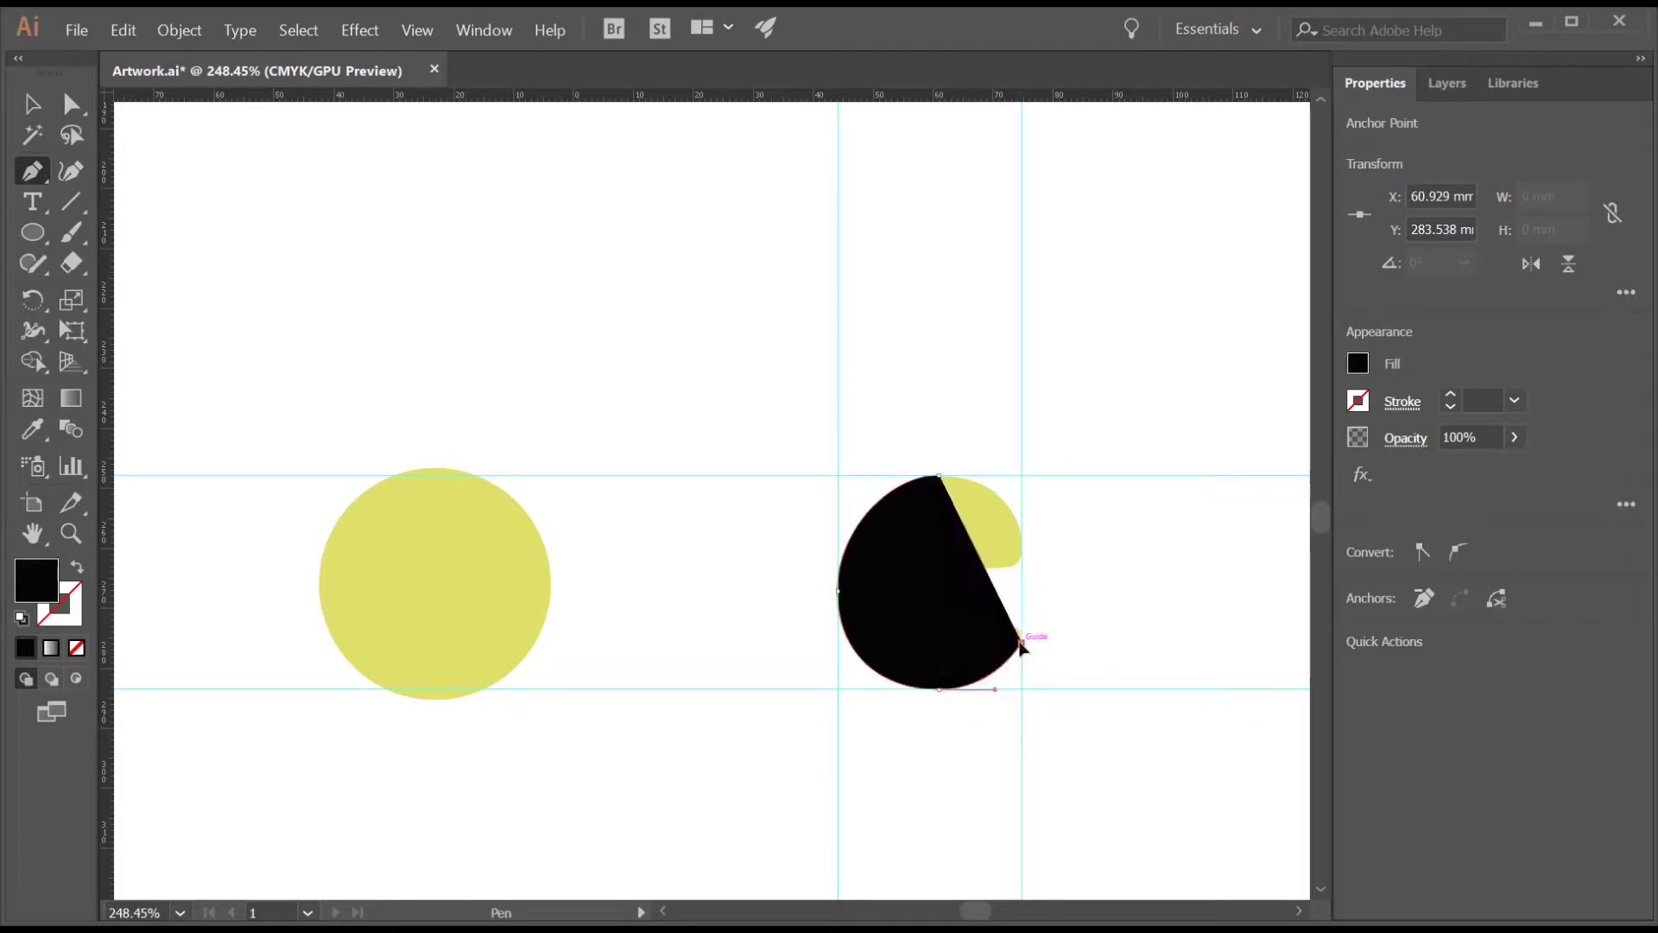
{"action": "left_click", "coordinate": [77, 568]}
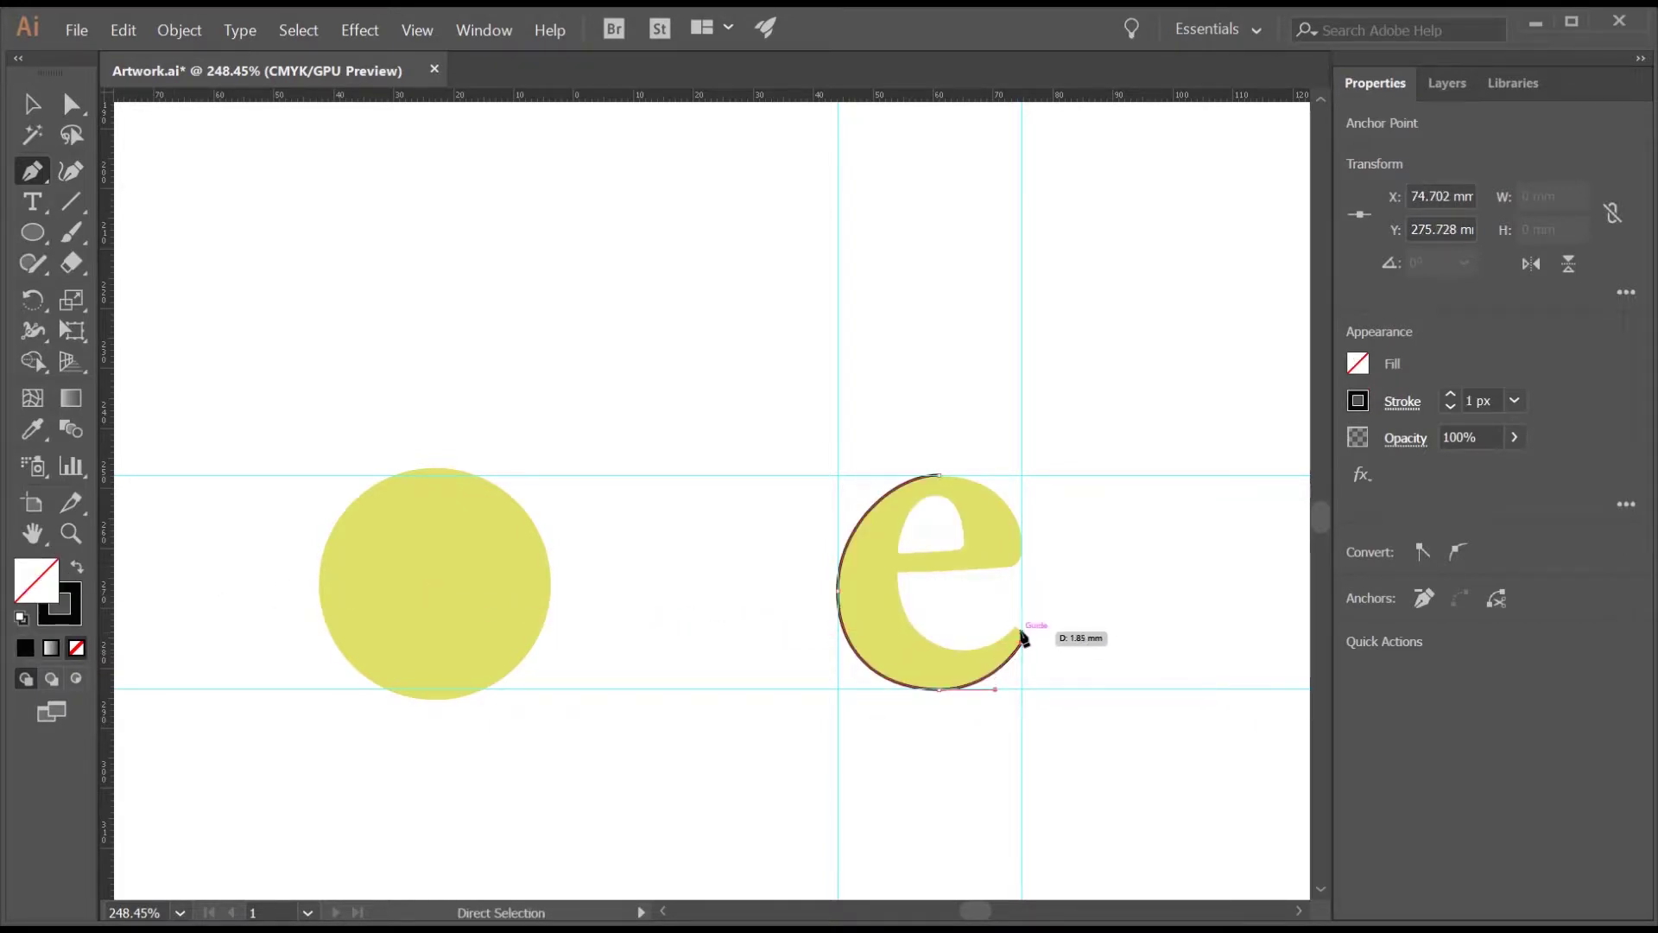
Add the corner at the e's lower tip and place guides along the extremes of its inner curves
{"action": "left_click_drag", "start_coordinate": [1018, 635], "coordinate": [956, 122]}
{"action": "left_click_drag", "start_coordinate": [1017, 630], "coordinate": [1112, 114]}
{"action": "left_click_drag", "start_coordinate": [1023, 647], "coordinate": [118, 633]}
{"action": "left_click_drag", "start_coordinate": [901, 641], "coordinate": [967, 585]}
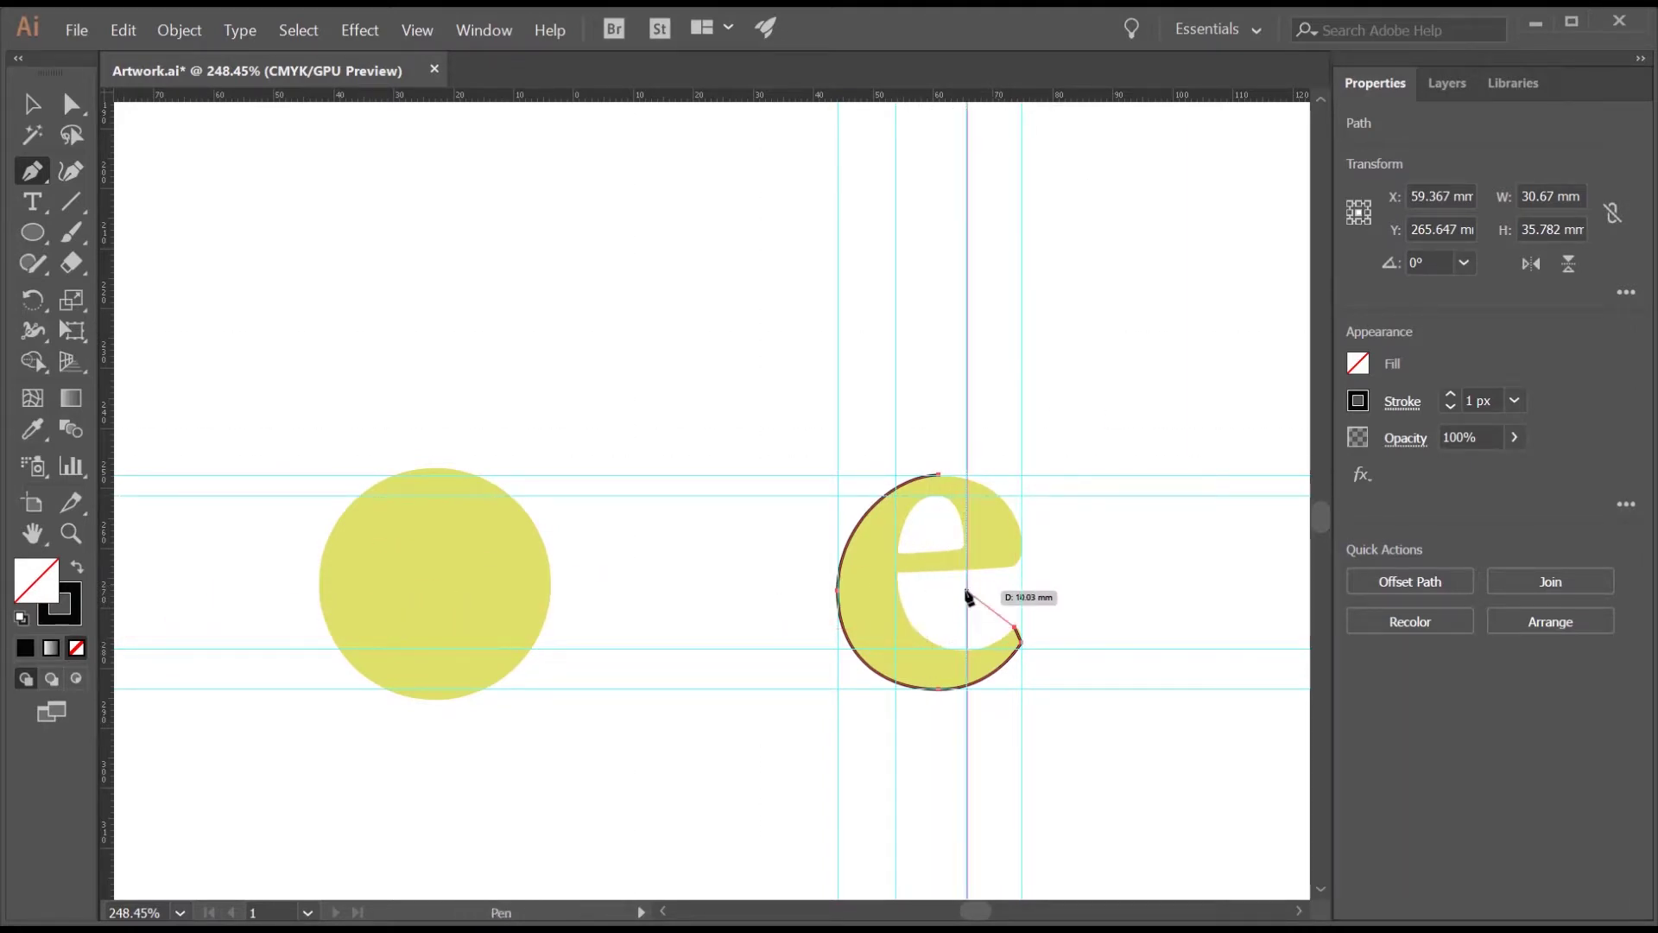
Trace the e's inner bowl, the upper counter and both edges of the crossbar, overlapping the crossbar's end into the left stem
{"action": "left_click_drag", "start_coordinate": [967, 650], "coordinate": [931, 651]}
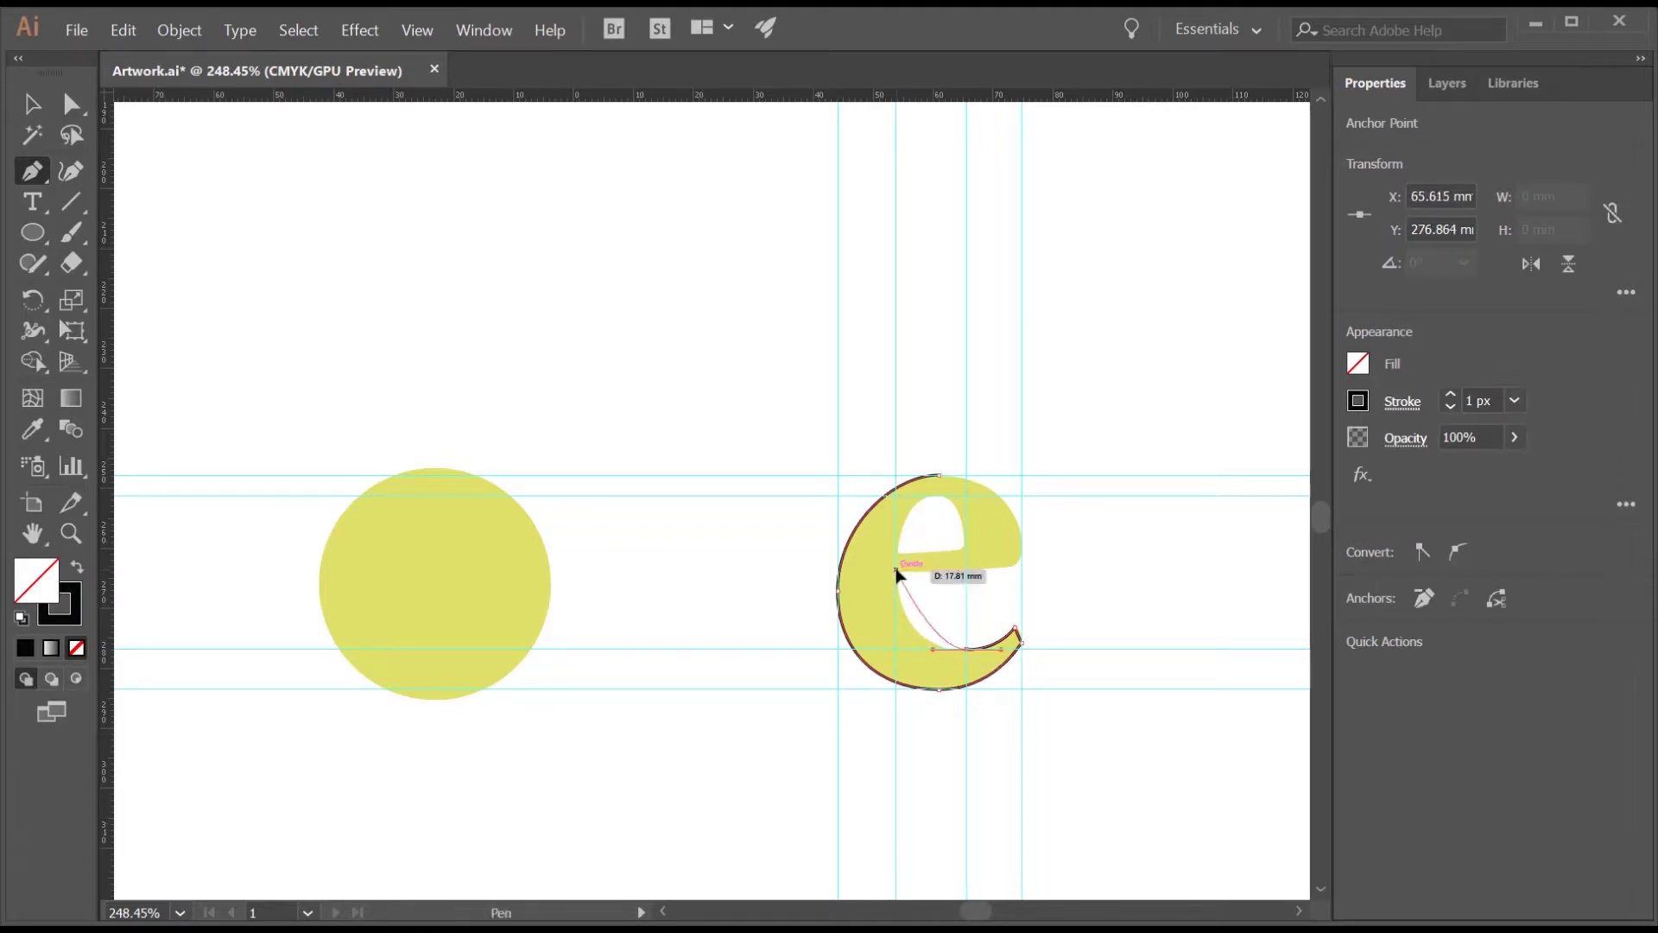
{"action": "left_click_drag", "start_coordinate": [894, 574], "coordinate": [968, 554]}
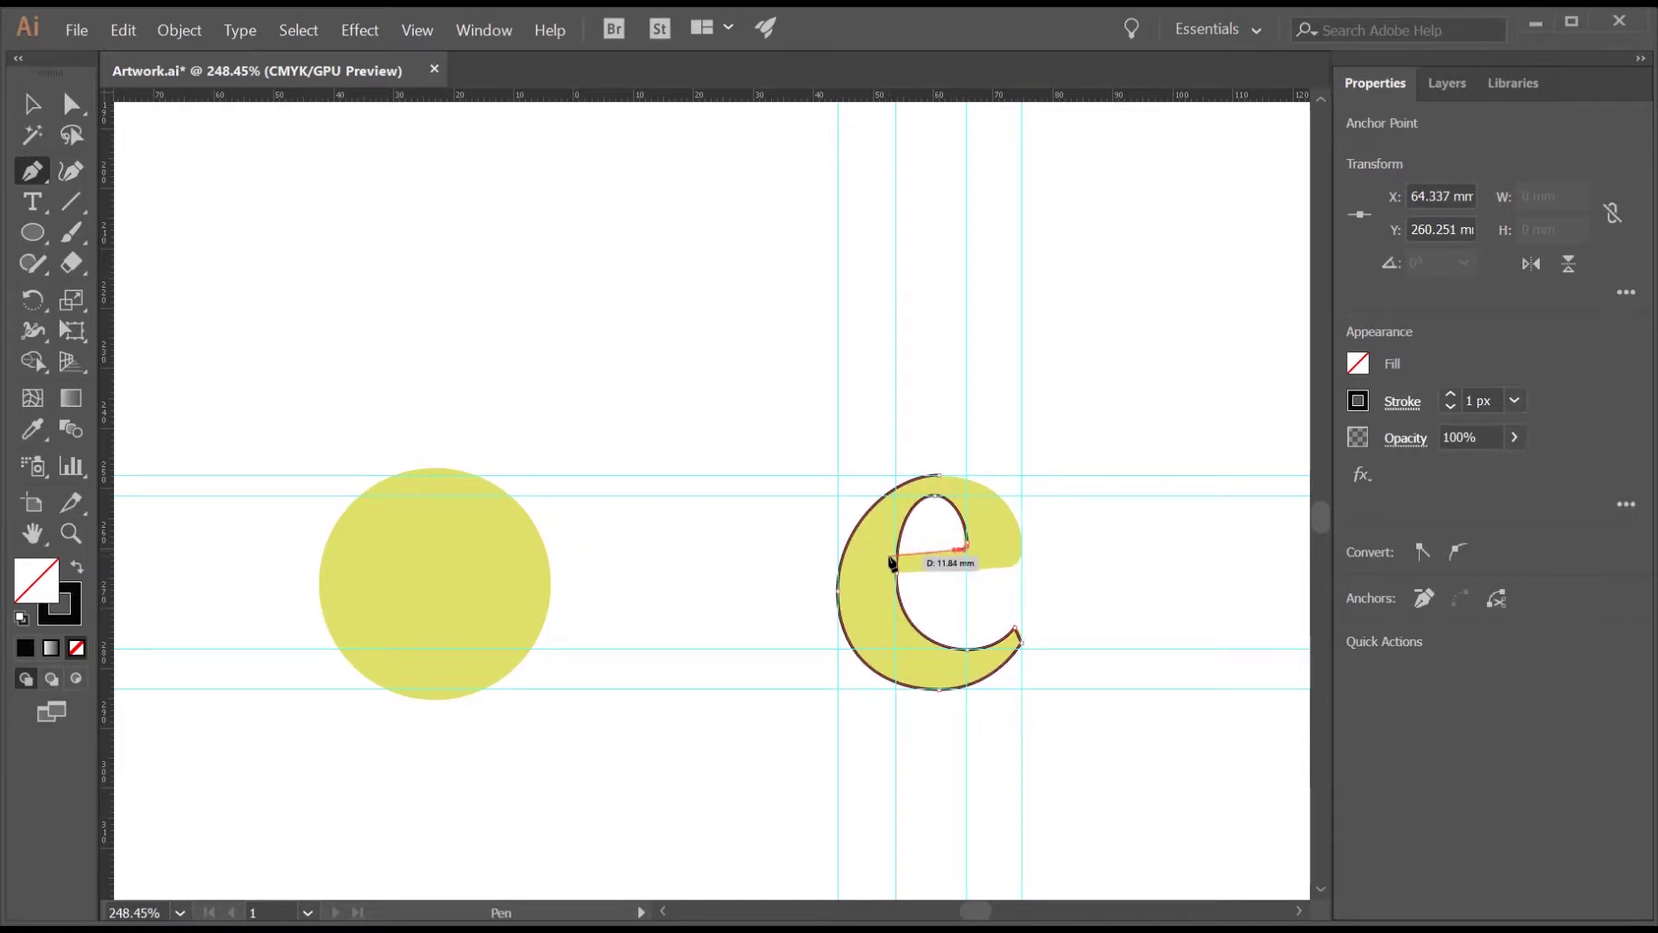
{"action": "left_click", "coordinate": [888, 556]}
{"action": "left_click", "coordinate": [888, 574]}
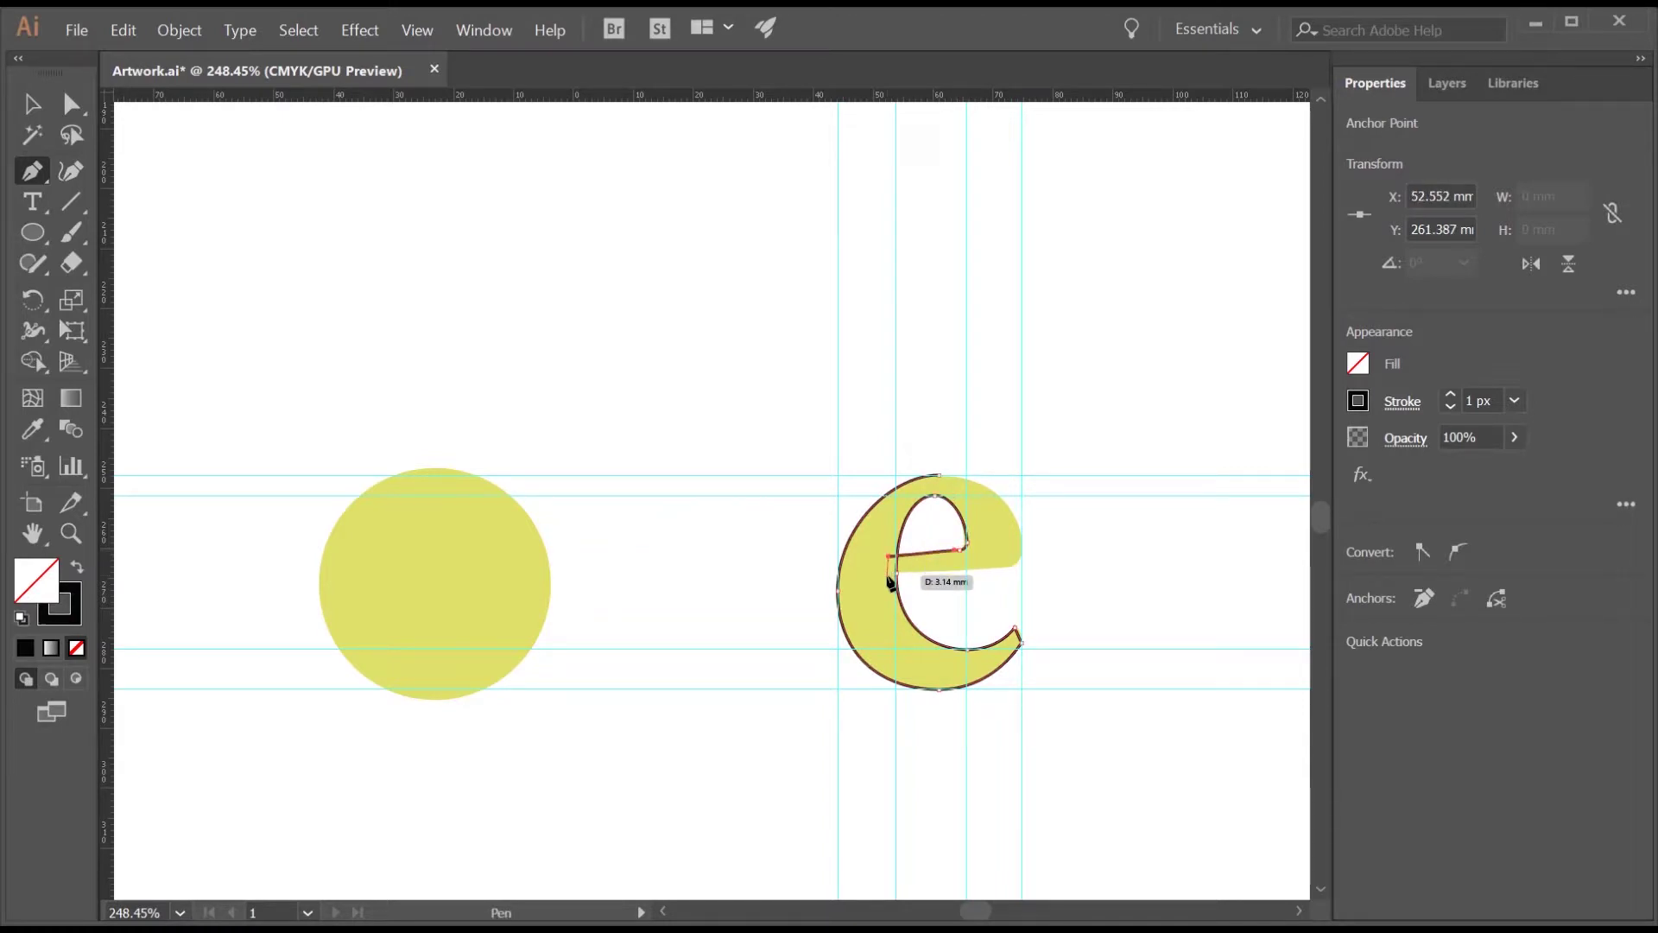
{"action": "left_click", "coordinate": [1013, 566]}
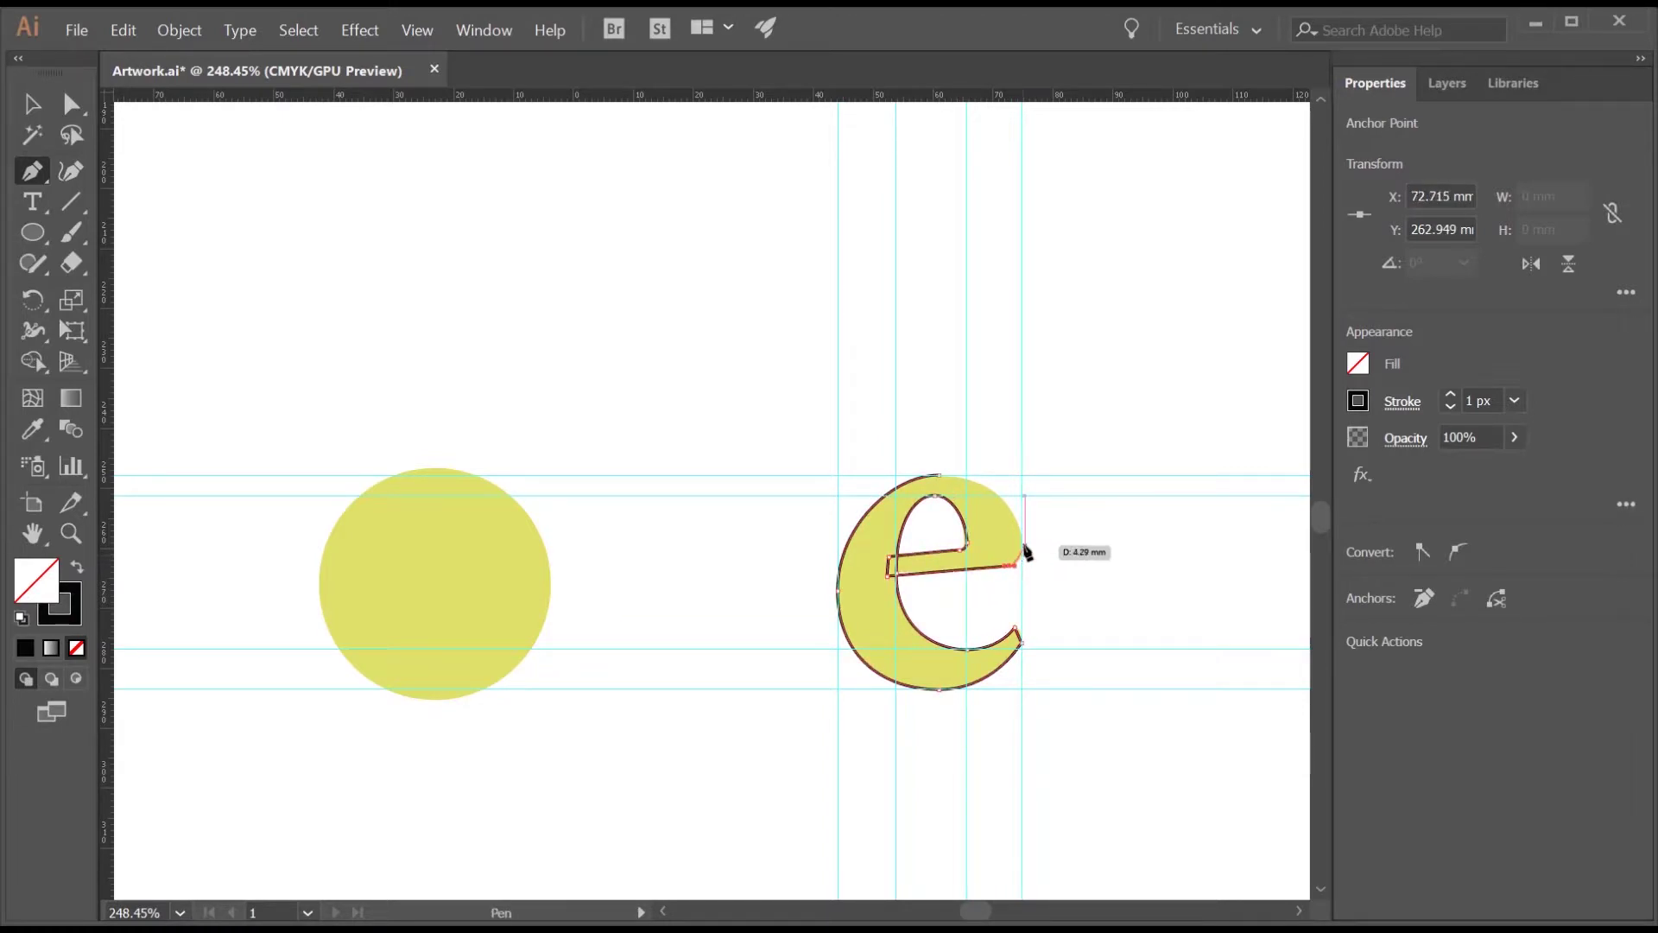
Trace the e's upper right curve, close the outline at the top anchor, and swap to a black fill with no stroke
{"action": "left_click_drag", "start_coordinate": [1022, 545], "coordinate": [1020, 508]}
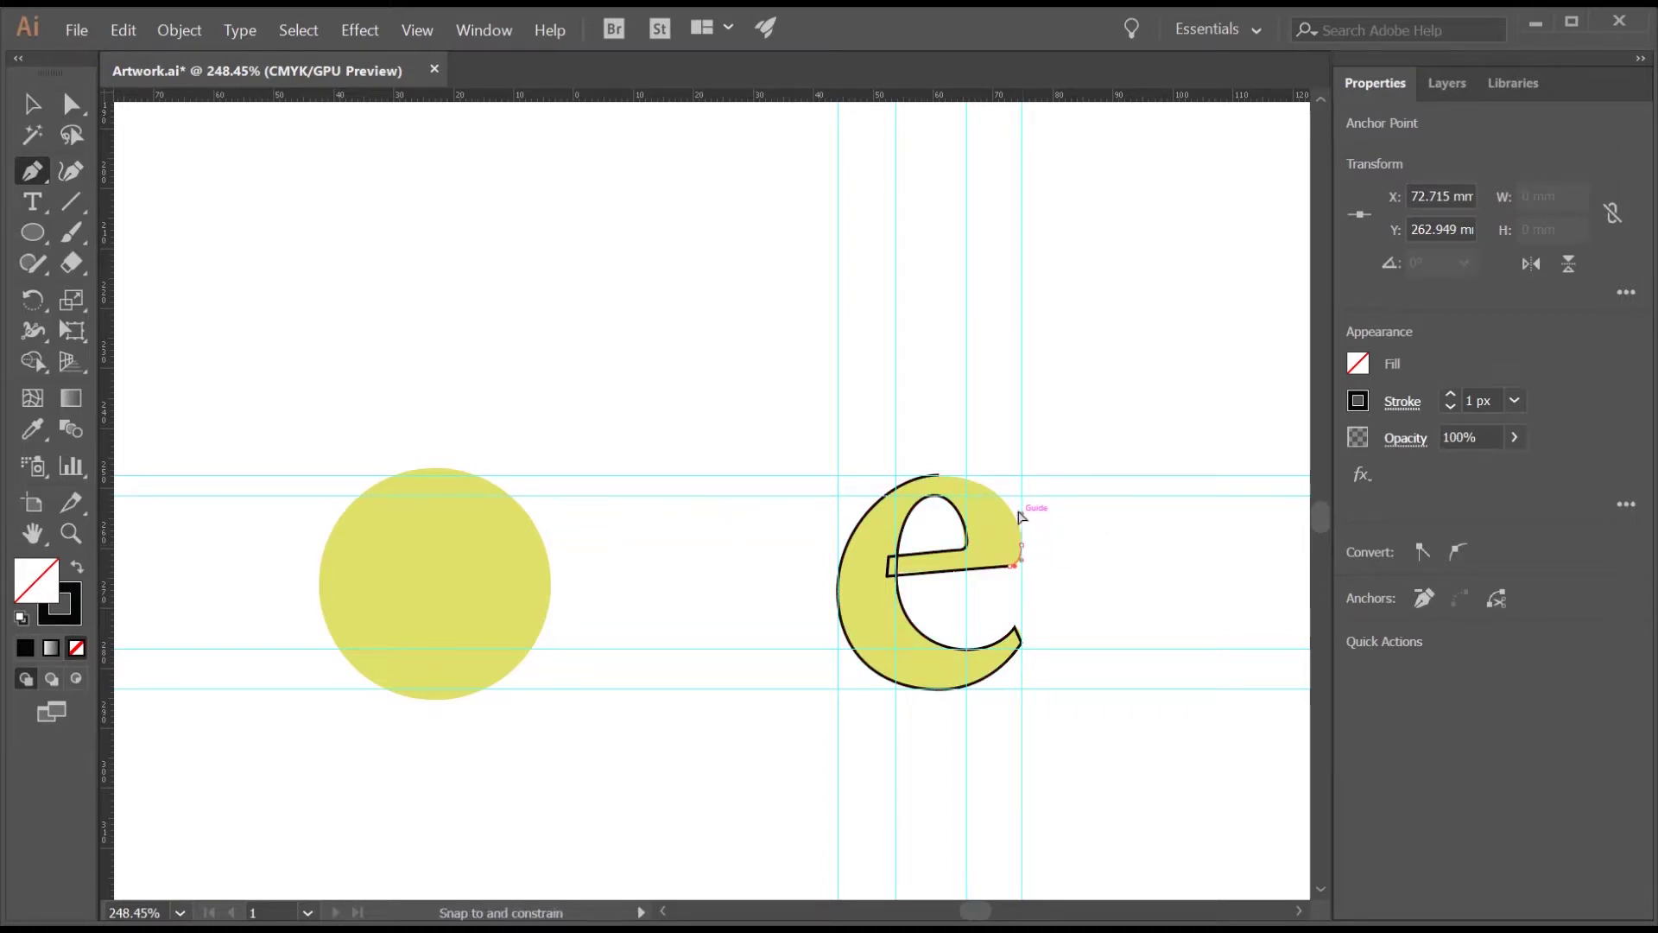
{"action": "left_click", "coordinate": [896, 476]}
{"action": "left_click", "coordinate": [78, 577]}
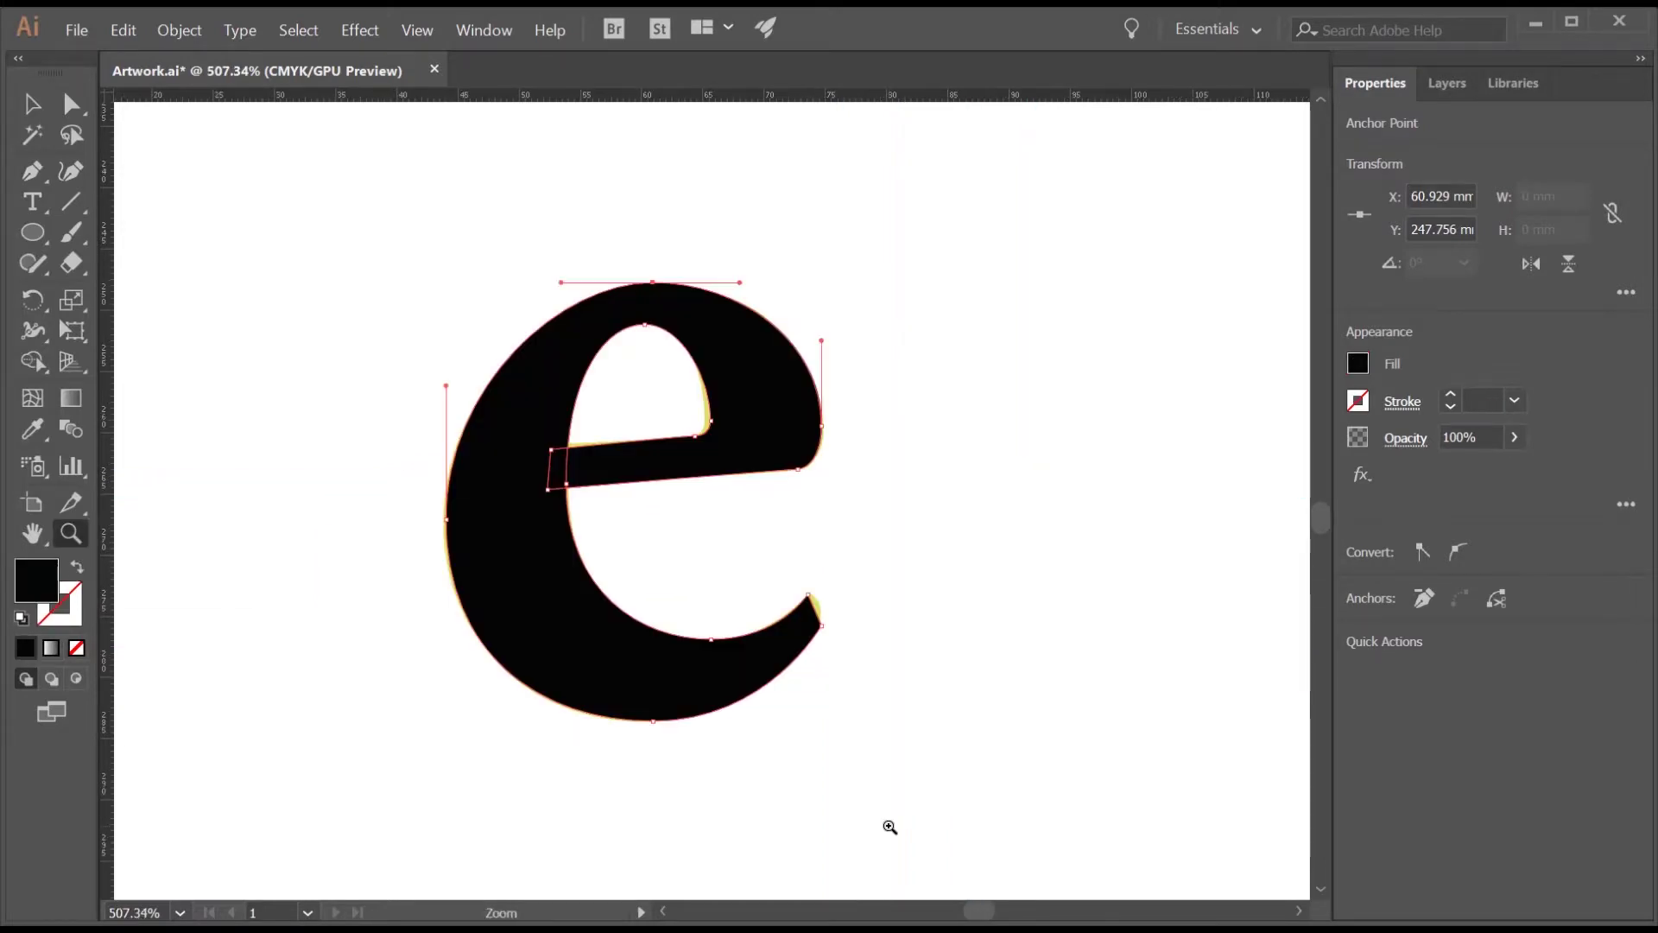
Direct-select the whole traced e, lengthen the top anchor's left handle and shorten the left anchor's upper handle to fit the letter
{"action": "key", "text": "a"}
{"action": "left_click_drag", "start_coordinate": [900, 797], "coordinate": [286, 149]}
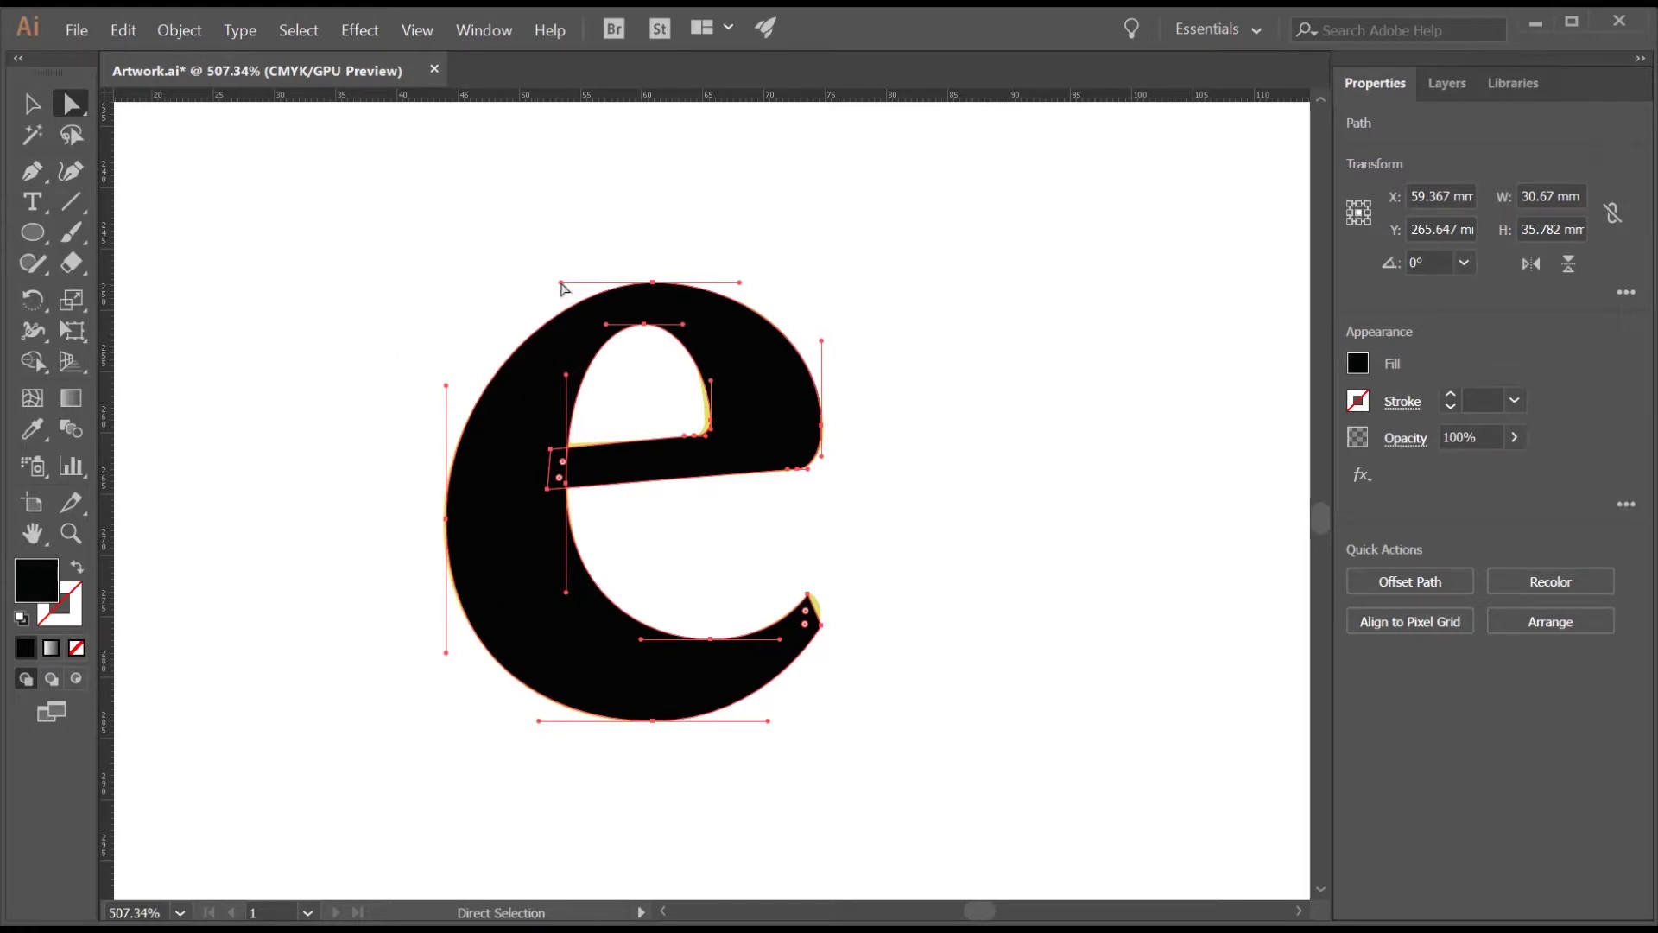
{"action": "left_click_drag", "start_coordinate": [561, 281], "coordinate": [539, 281]}
{"action": "left_click_drag", "start_coordinate": [446, 389], "coordinate": [447, 408]}
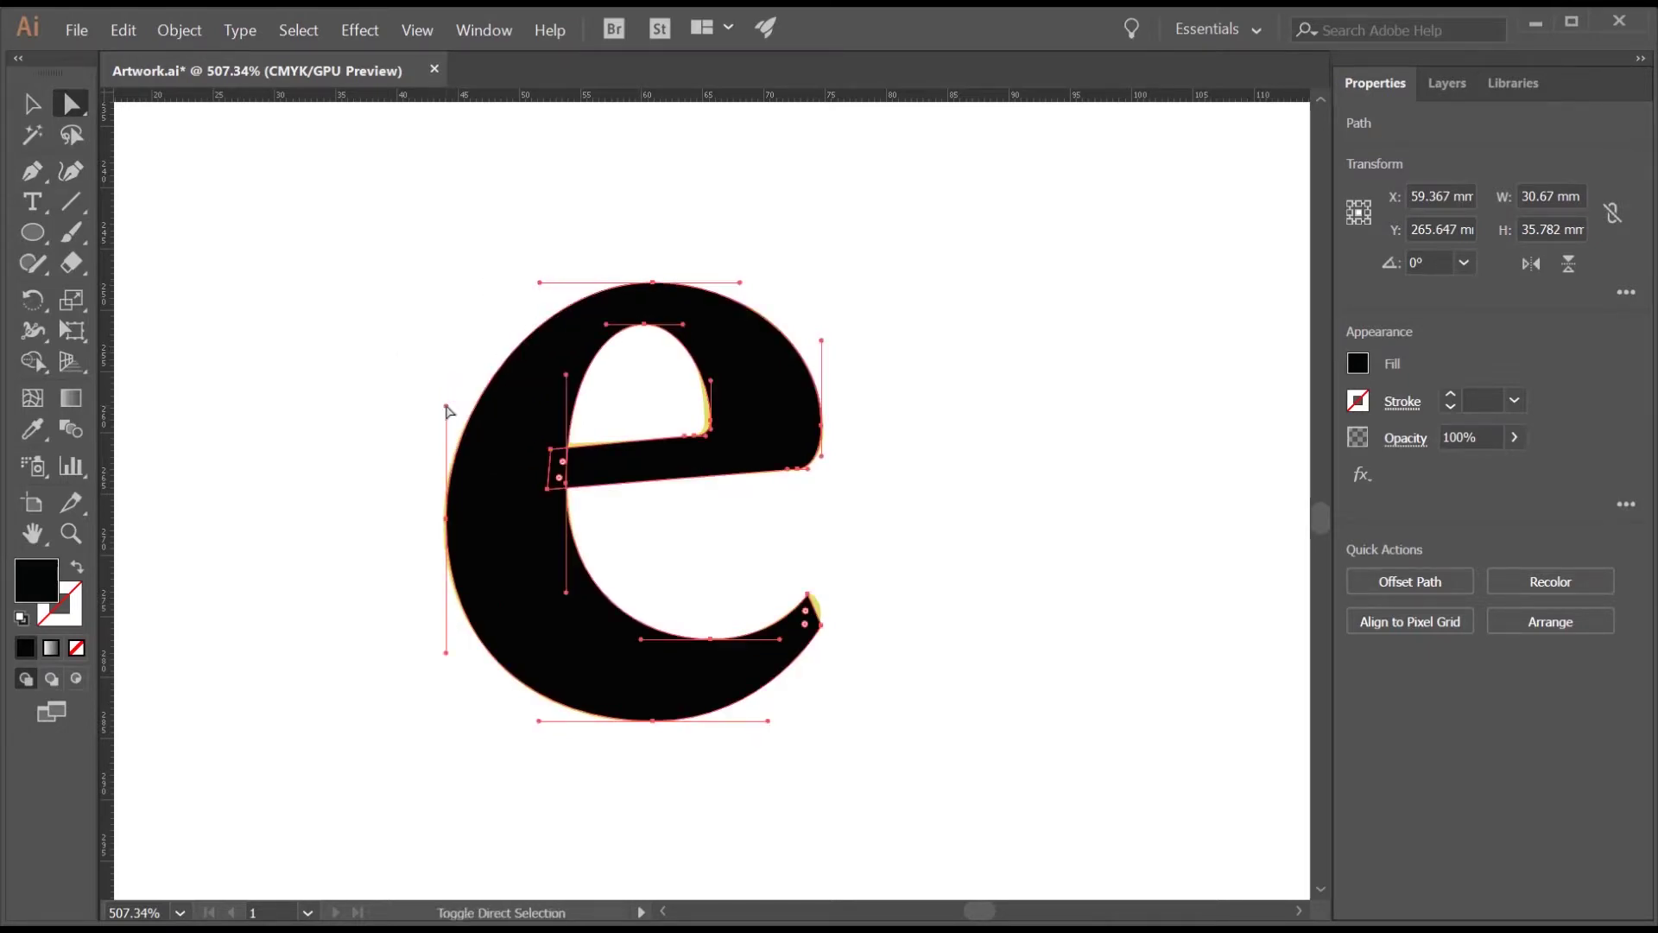
Shorten the e's left anchor's lower handle, lengthen the bottom anchor's left handle, and refine the handles of the inner lower bowl
{"action": "left_click_drag", "start_coordinate": [446, 655], "coordinate": [447, 644]}
{"action": "left_click_drag", "start_coordinate": [539, 722], "coordinate": [528, 720]}
{"action": "left_click_drag", "start_coordinate": [643, 647], "coordinate": [624, 645]}
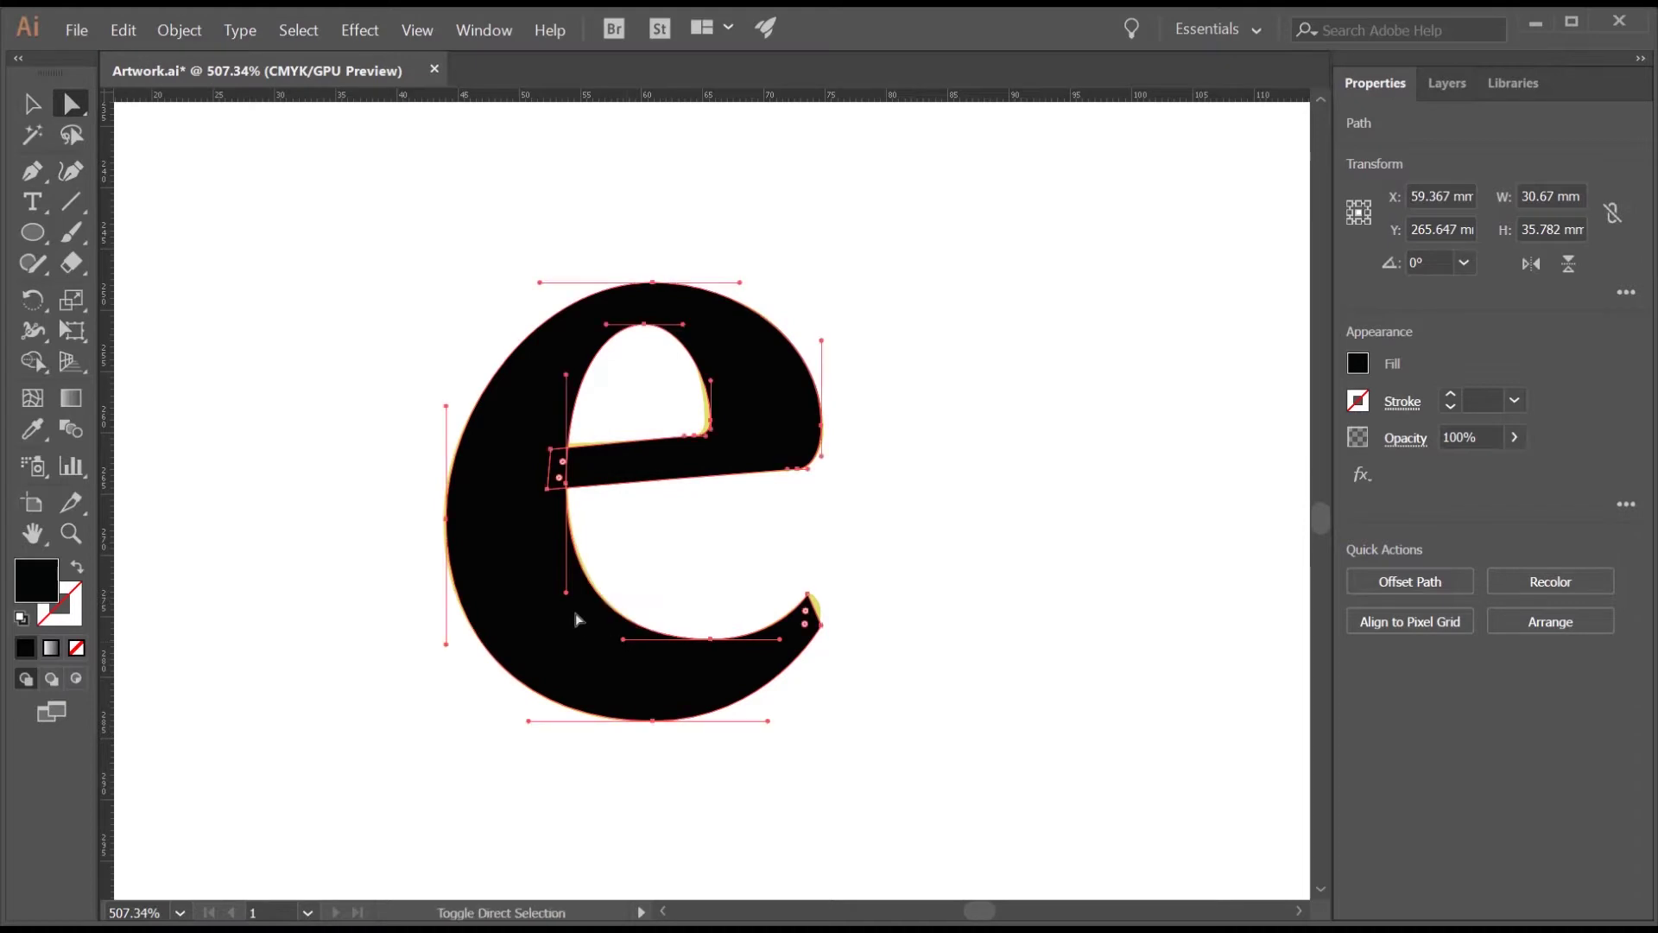
{"action": "left_click_drag", "start_coordinate": [568, 596], "coordinate": [566, 585]}
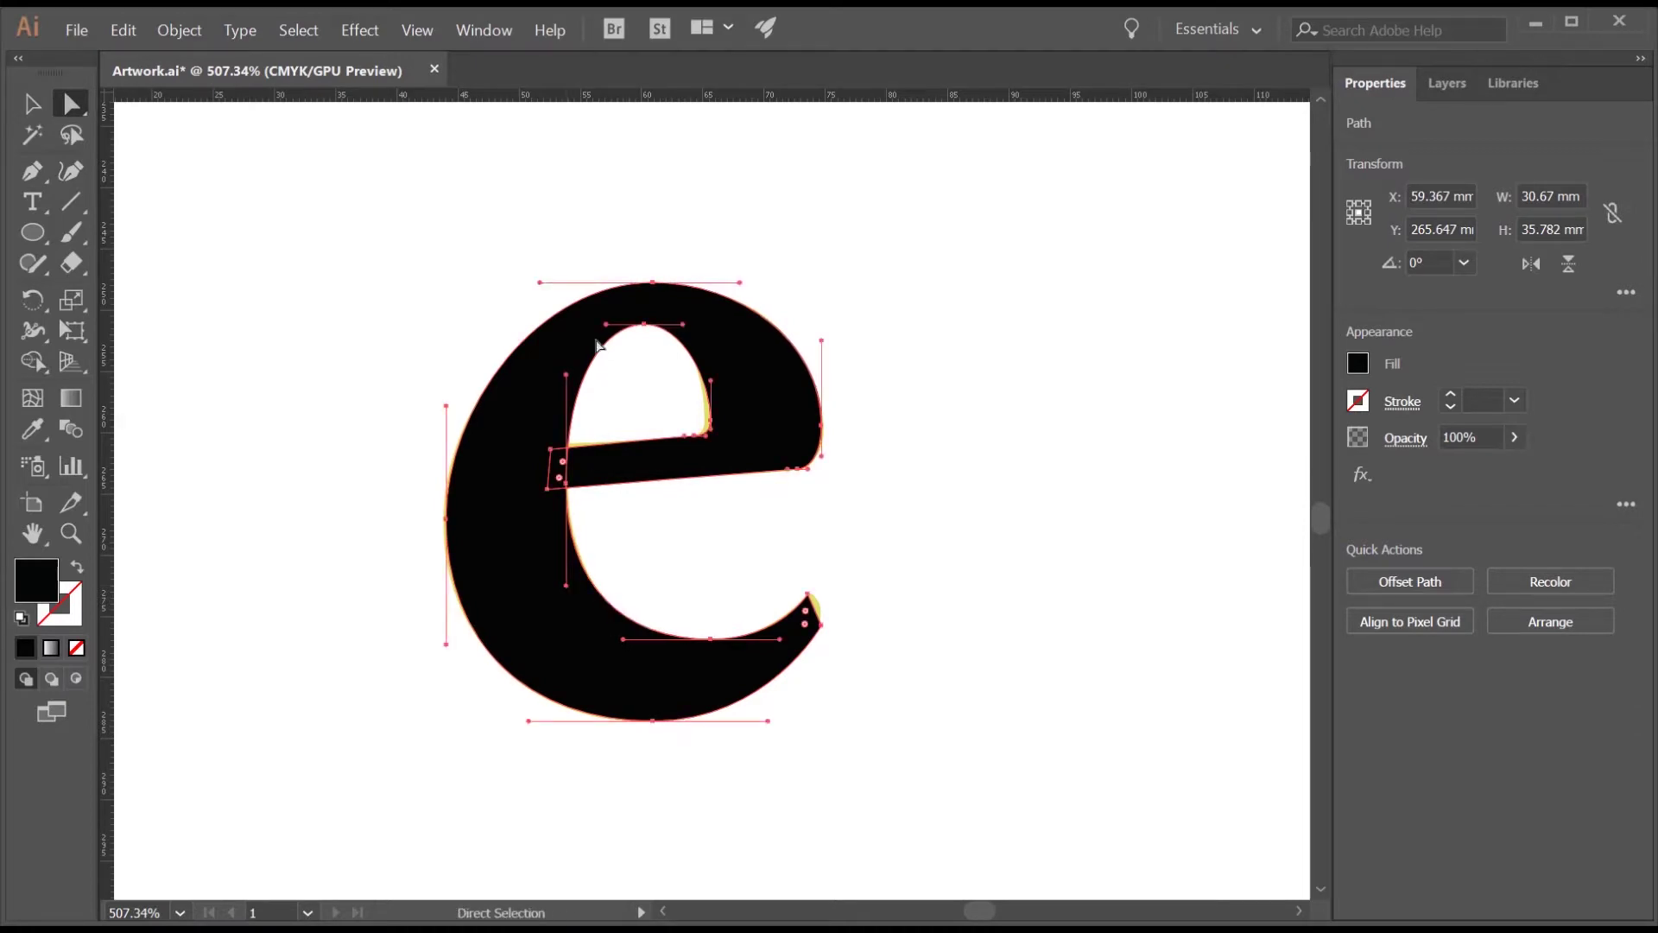
Refine the handles along the e's upper counter and upper right outer curve to match the template, and toggle the guides
{"action": "left_click_drag", "start_coordinate": [610, 331], "coordinate": [567, 397]}
{"action": "left_click_drag", "start_coordinate": [597, 328], "coordinate": [592, 327]}
{"action": "left_click_drag", "start_coordinate": [740, 283], "coordinate": [751, 283]}
{"action": "left_click_drag", "start_coordinate": [823, 341], "coordinate": [821, 355]}
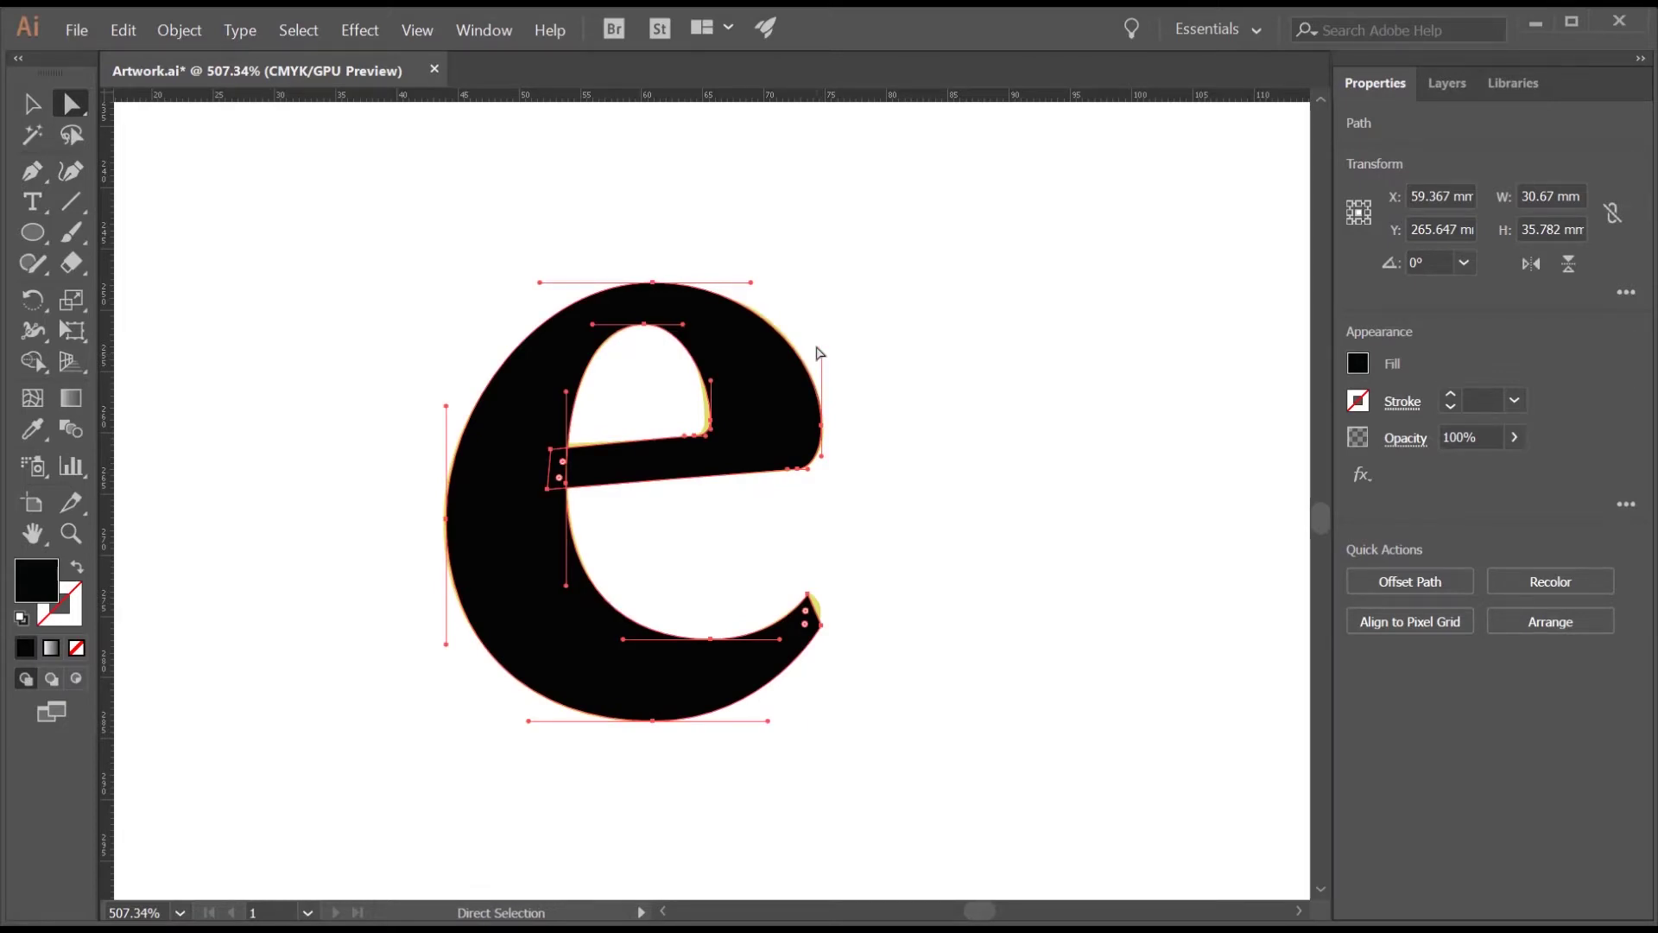
{"action": "key", "text": "ctrl+;"}
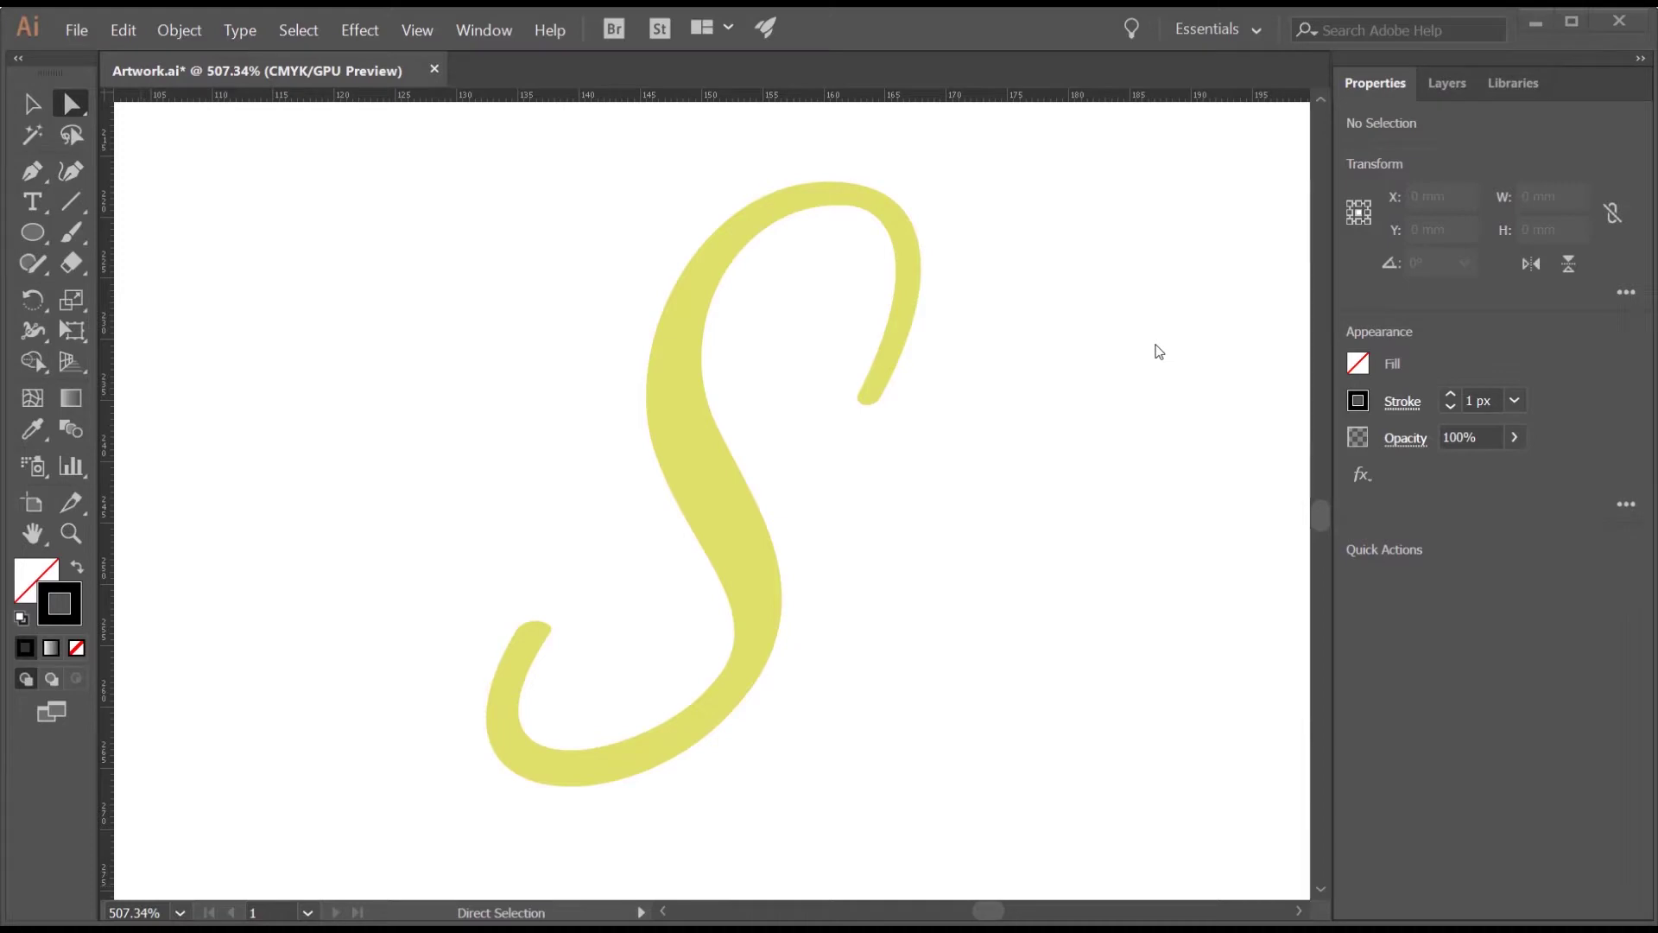
Start tracing the S with the Pen tool from its upper right terminal, over the top curve, to an anchor at its left extreme
{"action": "key", "text": "p"}
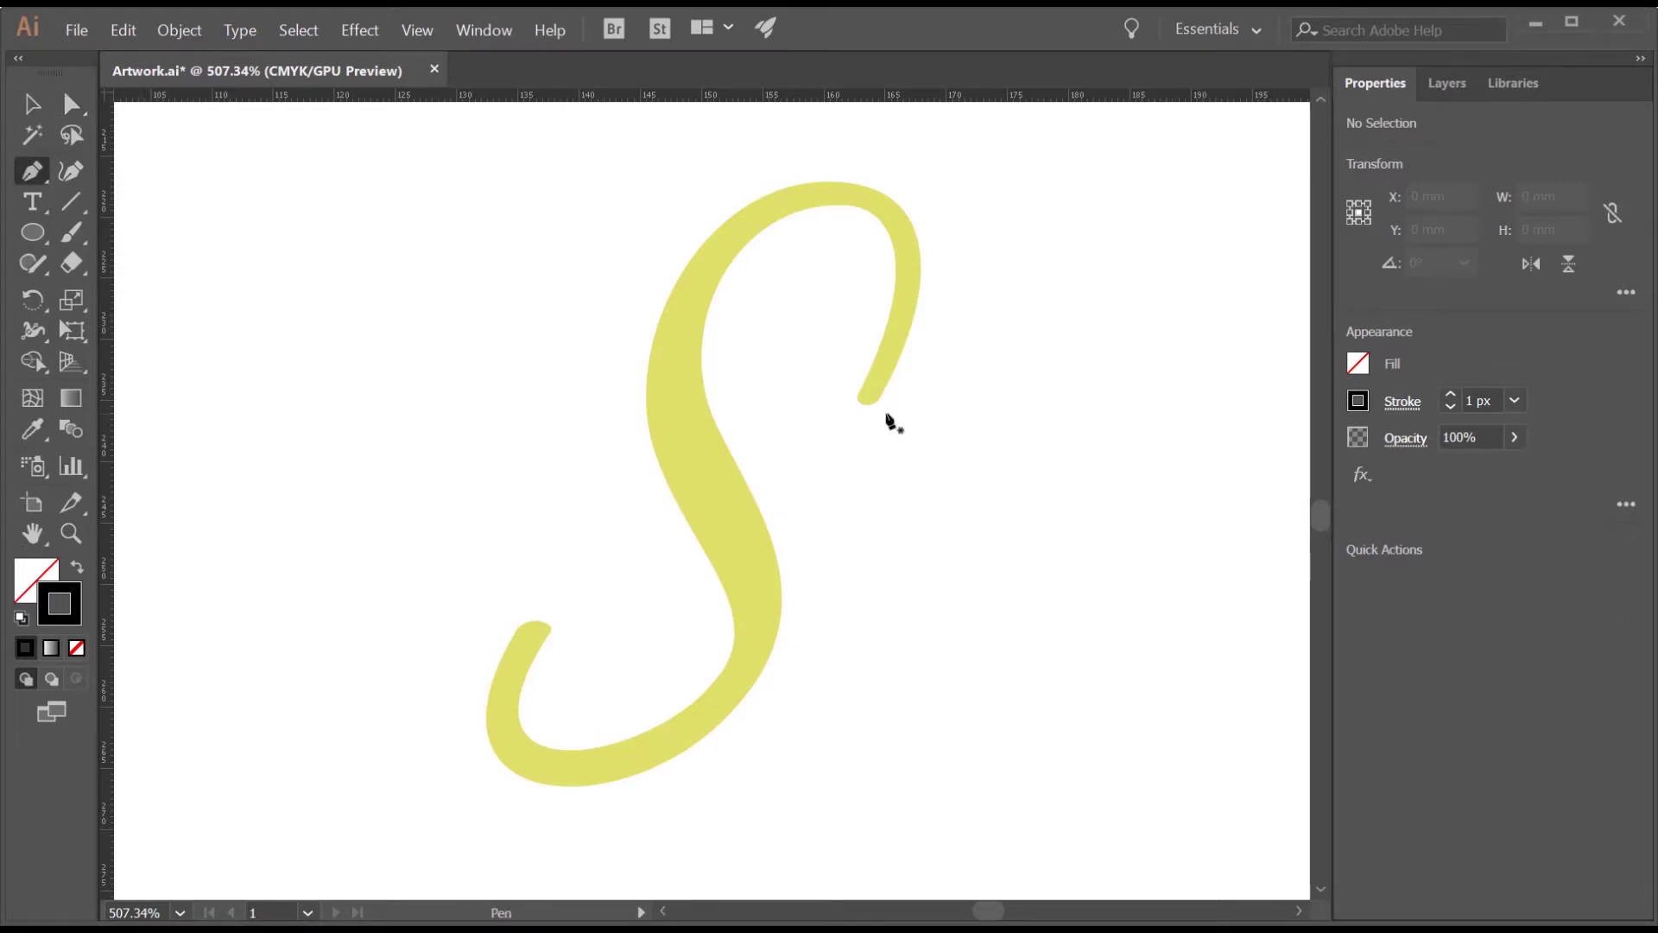
{"action": "left_click_drag", "start_coordinate": [882, 391], "coordinate": [890, 390]}
{"action": "left_click_drag", "start_coordinate": [921, 254], "coordinate": [925, 216]}
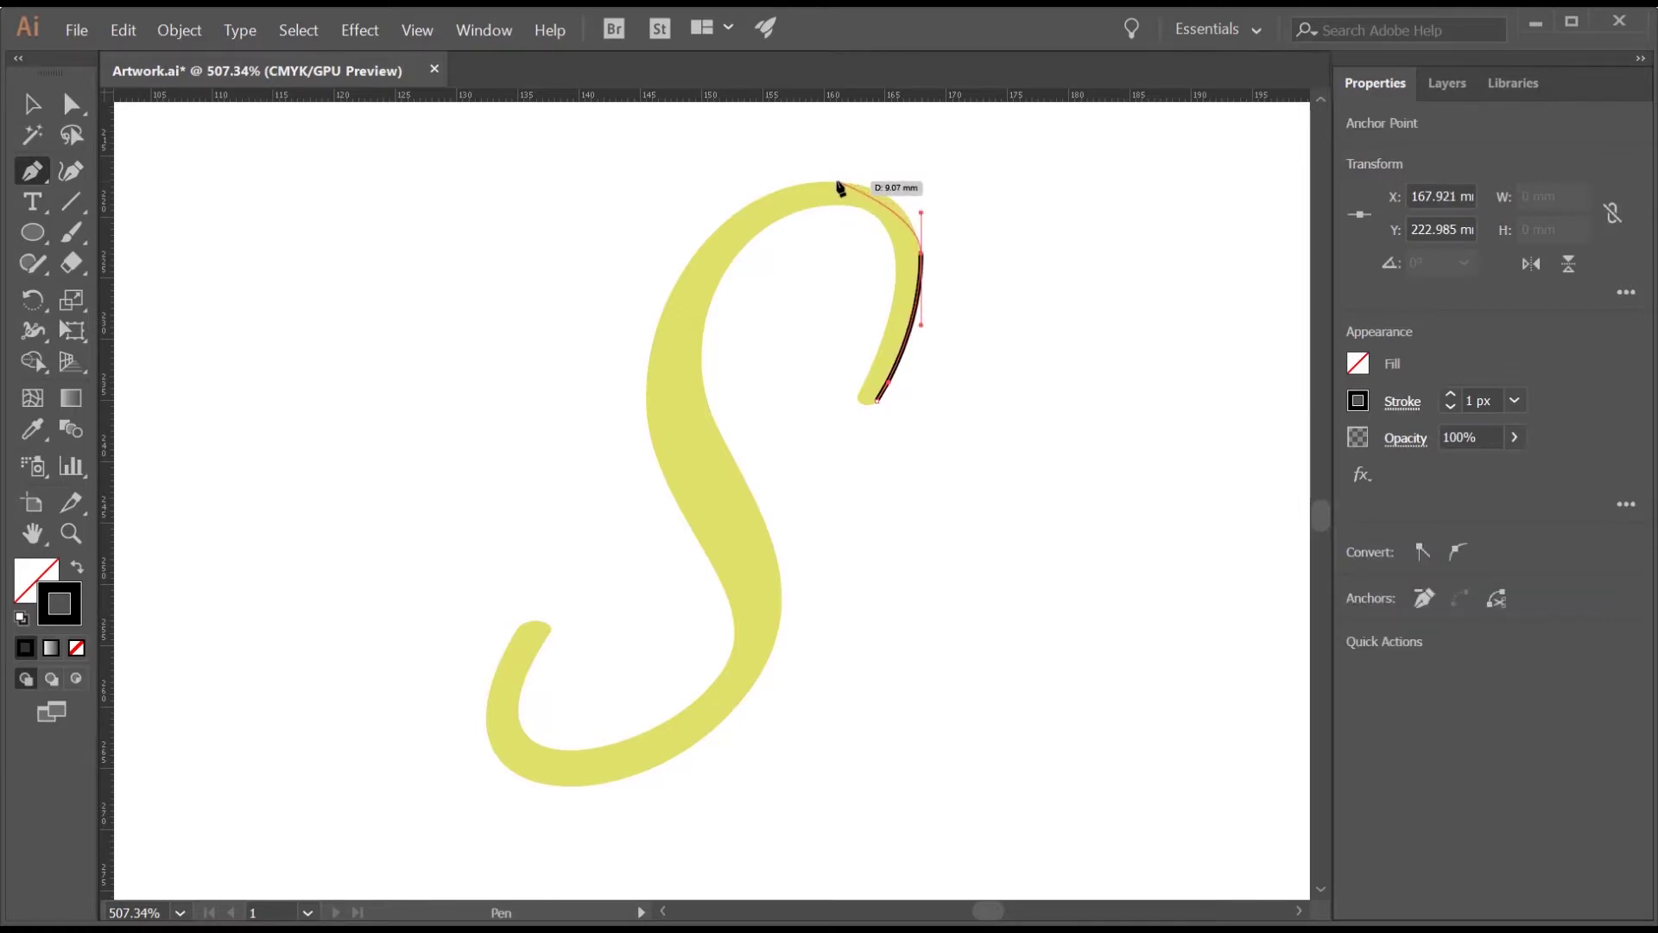
{"action": "left_click_drag", "start_coordinate": [837, 181], "coordinate": [742, 184]}
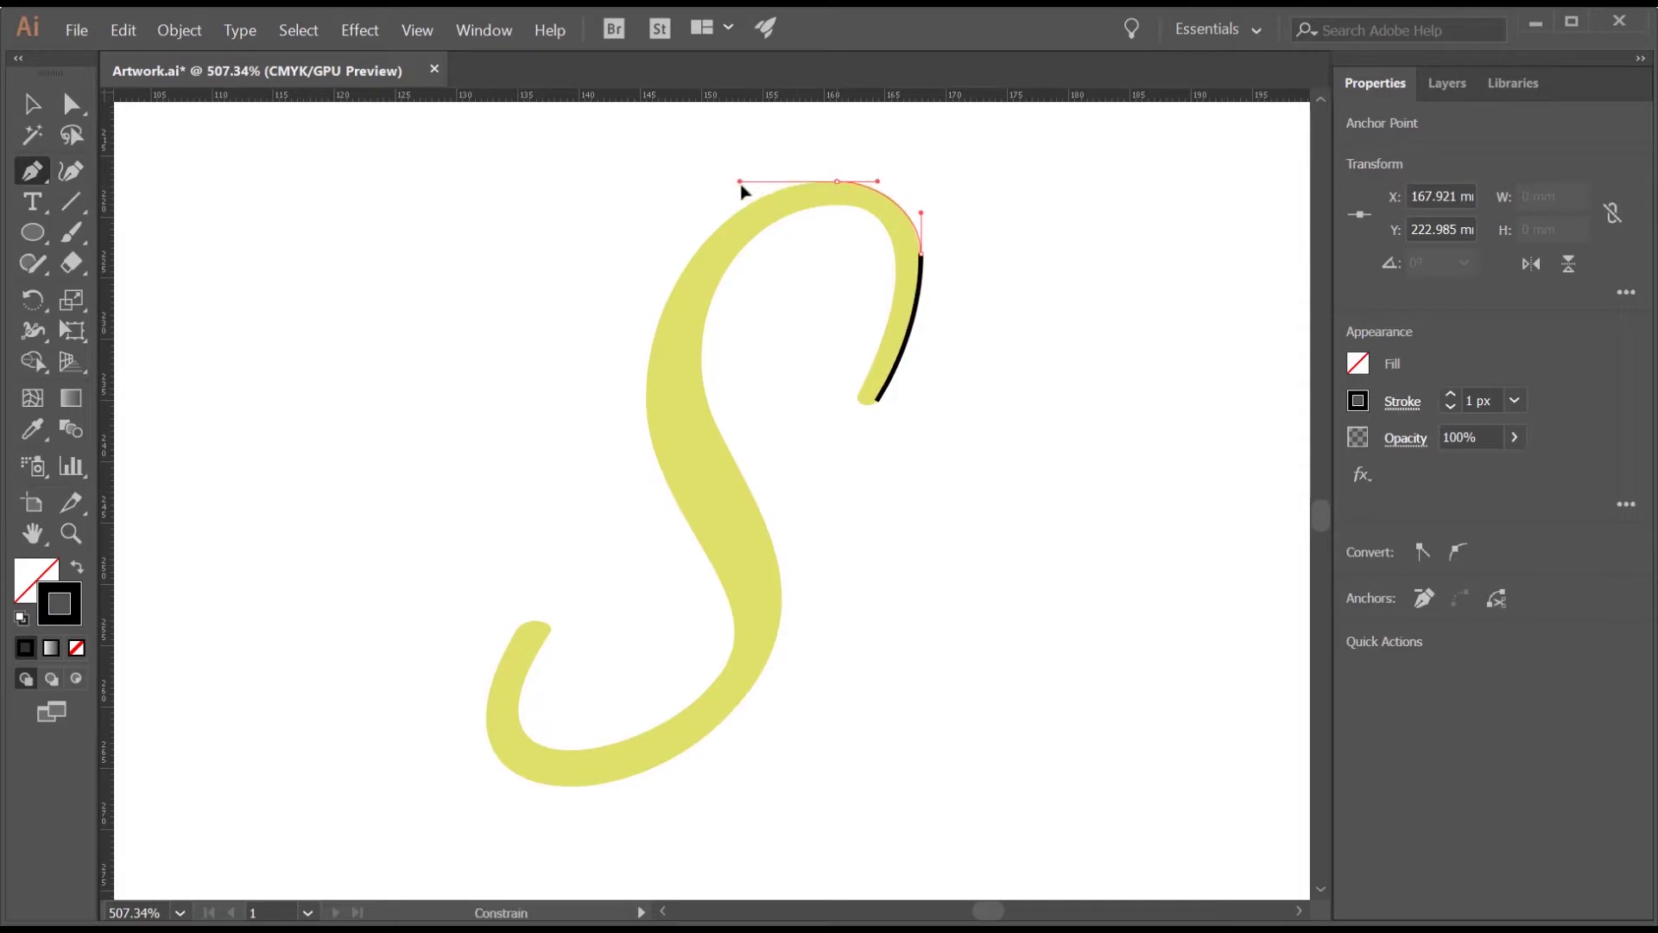
{"action": "left_click_drag", "start_coordinate": [649, 370], "coordinate": [640, 493]}
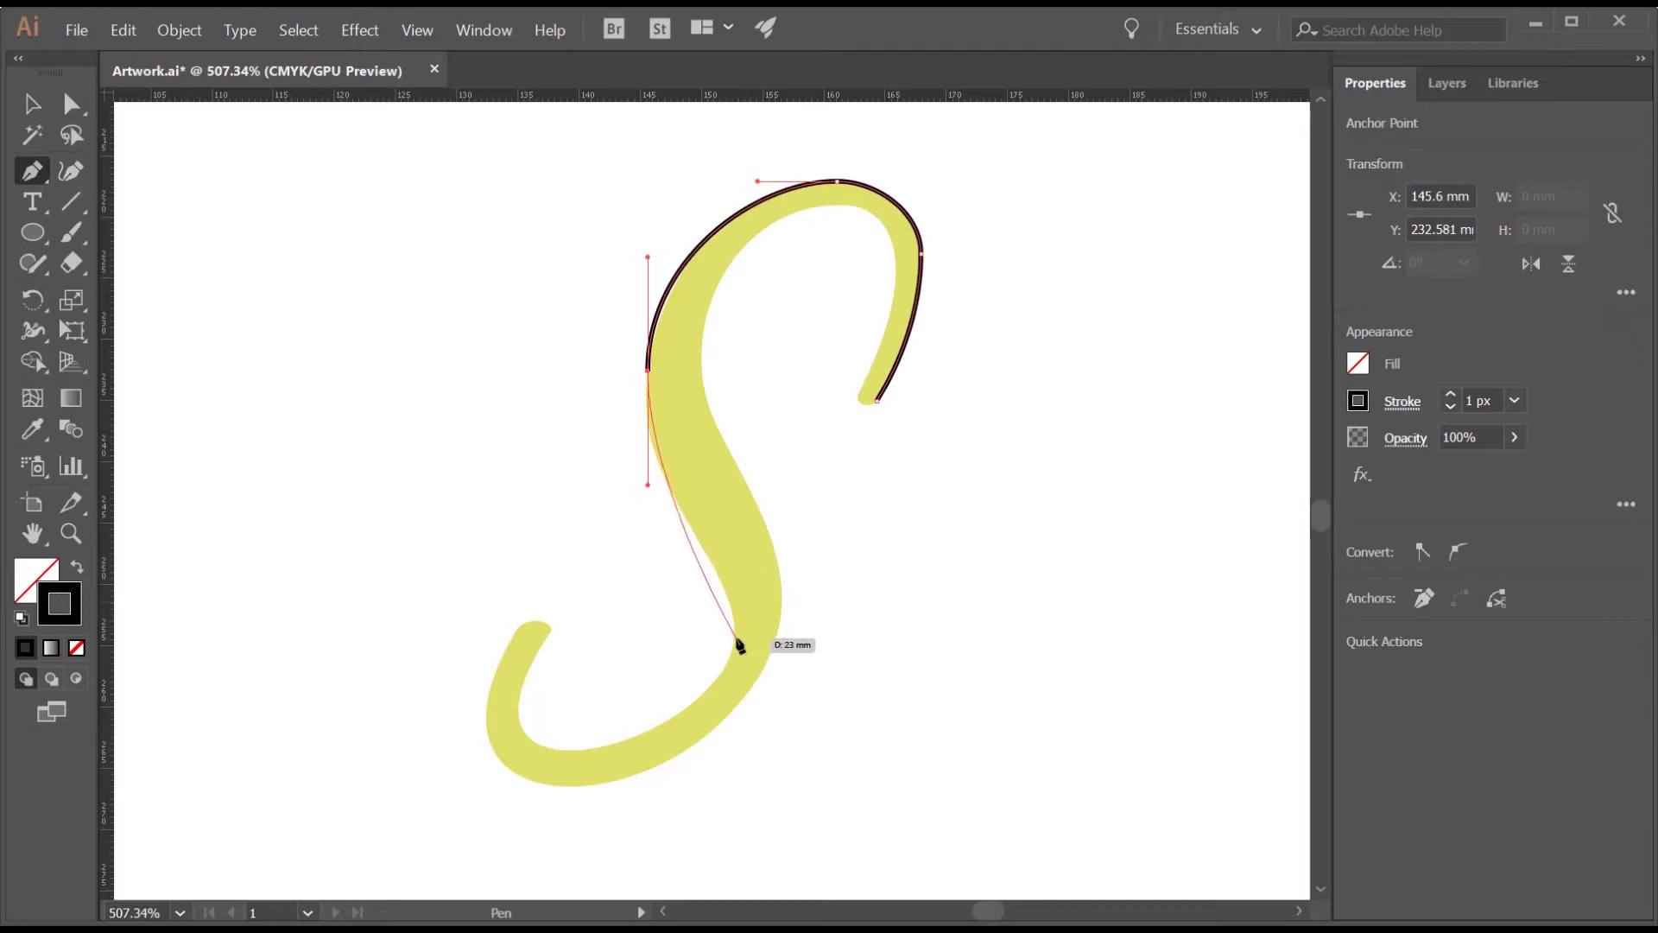
Continue the S outline down the spine's left edge, along the lower bowl's inner edge, and round off the lower left terminal
{"action": "left_click_drag", "start_coordinate": [735, 635], "coordinate": [713, 723]}
{"action": "mouse_move", "coordinate": [555, 752]}
{"action": "left_mouse_down"}
{"action": "mouse_move", "coordinate": [501, 757]}
{"action": "mouse_move", "coordinate": [530, 755]}
{"action": "mouse_move", "coordinate": [519, 711]}
{"action": "mouse_move", "coordinate": [553, 659]}
{"action": "mouse_move", "coordinate": [555, 617]}
{"action": "left_mouse_up"}
{"action": "left_click", "coordinate": [550, 633]}
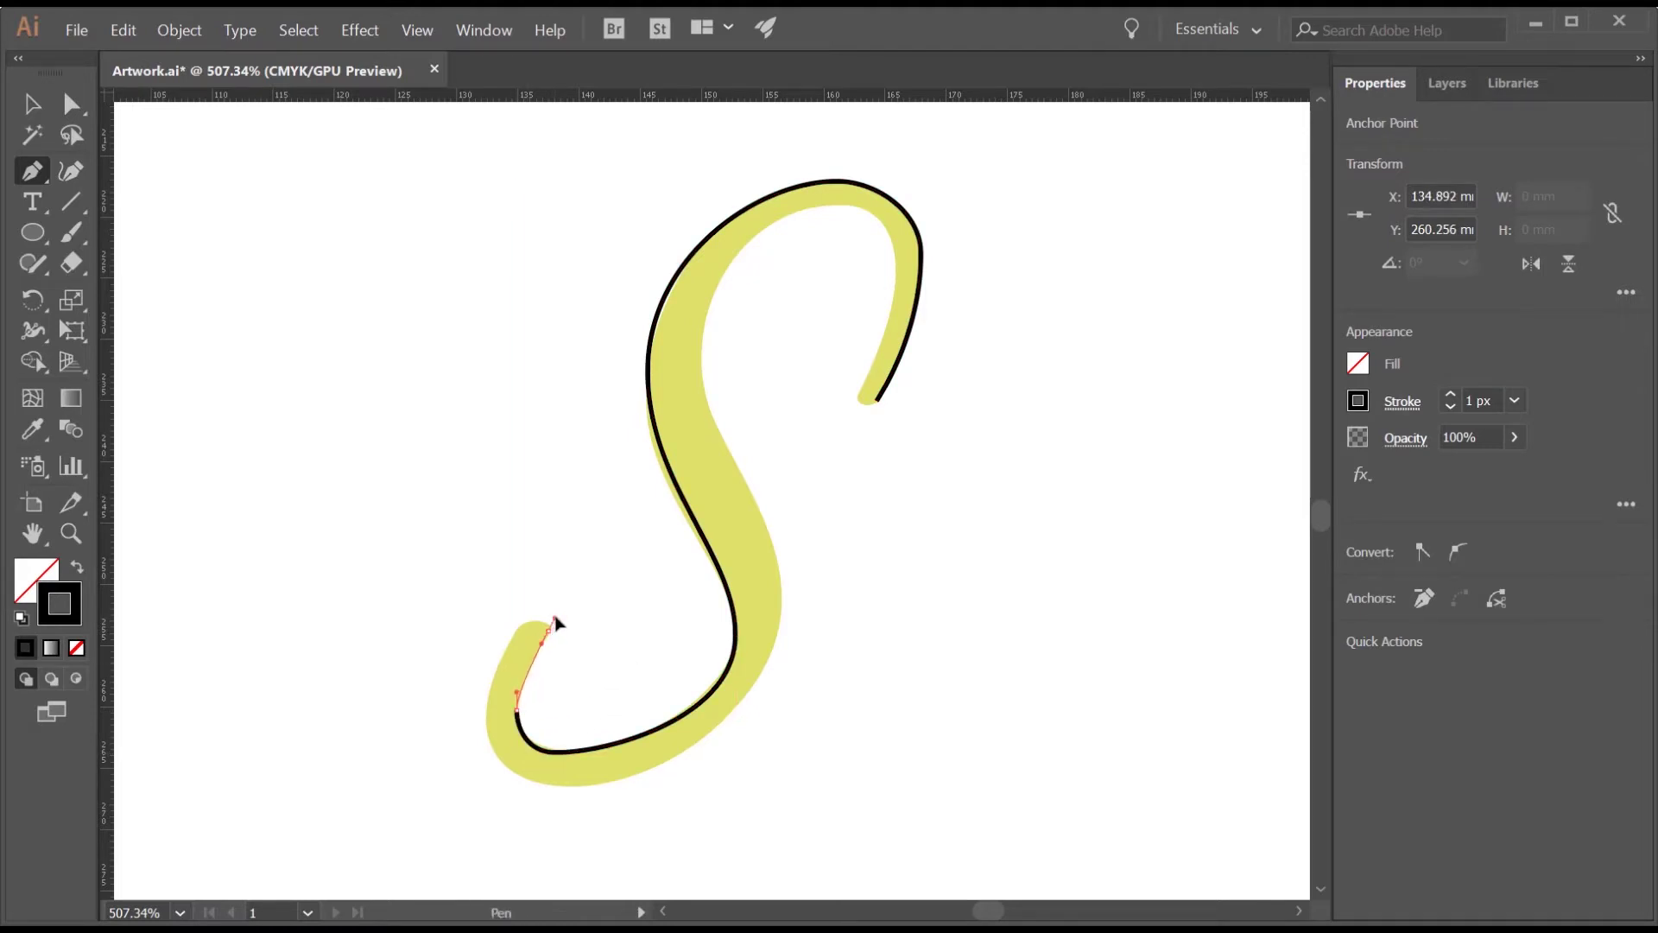
{"action": "left_click", "coordinate": [520, 625]}
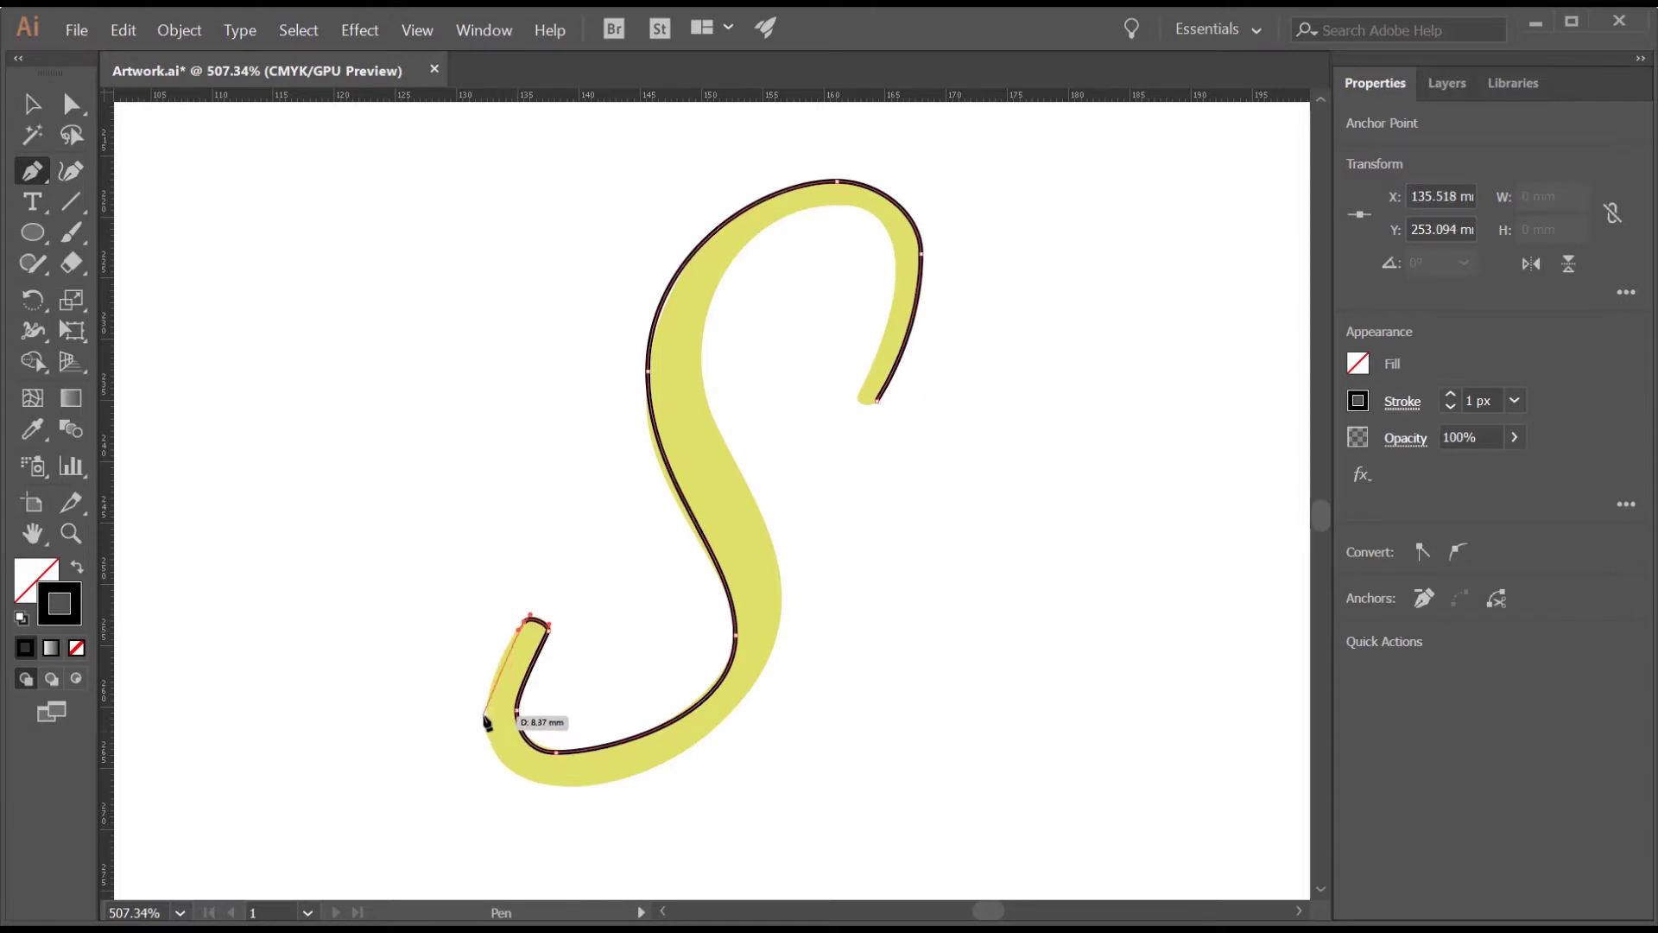
Trace the lower bowl's outer edge and the spine's right edge up to the inner left extreme, using axis-aligned handles
{"action": "left_click_drag", "start_coordinate": [489, 716], "coordinate": [641, 787]}
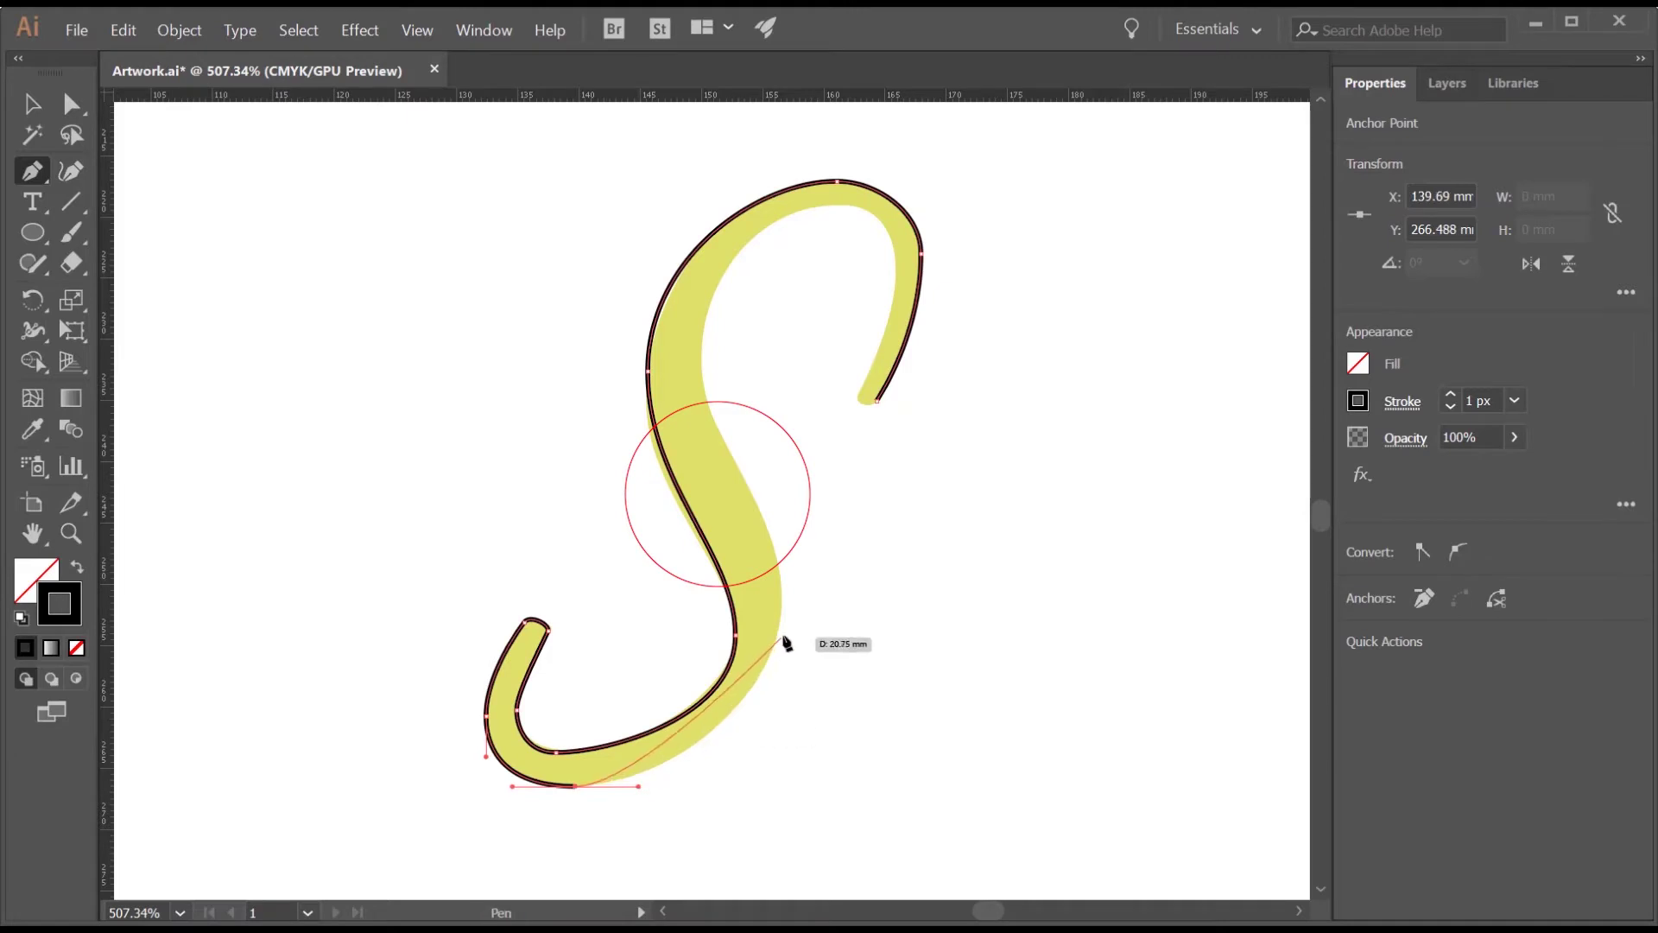
{"action": "left_click_drag", "start_coordinate": [780, 609], "coordinate": [774, 506]}
{"action": "left_click_drag", "start_coordinate": [703, 321], "coordinate": [731, 168]}
{"action": "left_click_drag", "start_coordinate": [715, 235], "coordinate": [703, 259]}
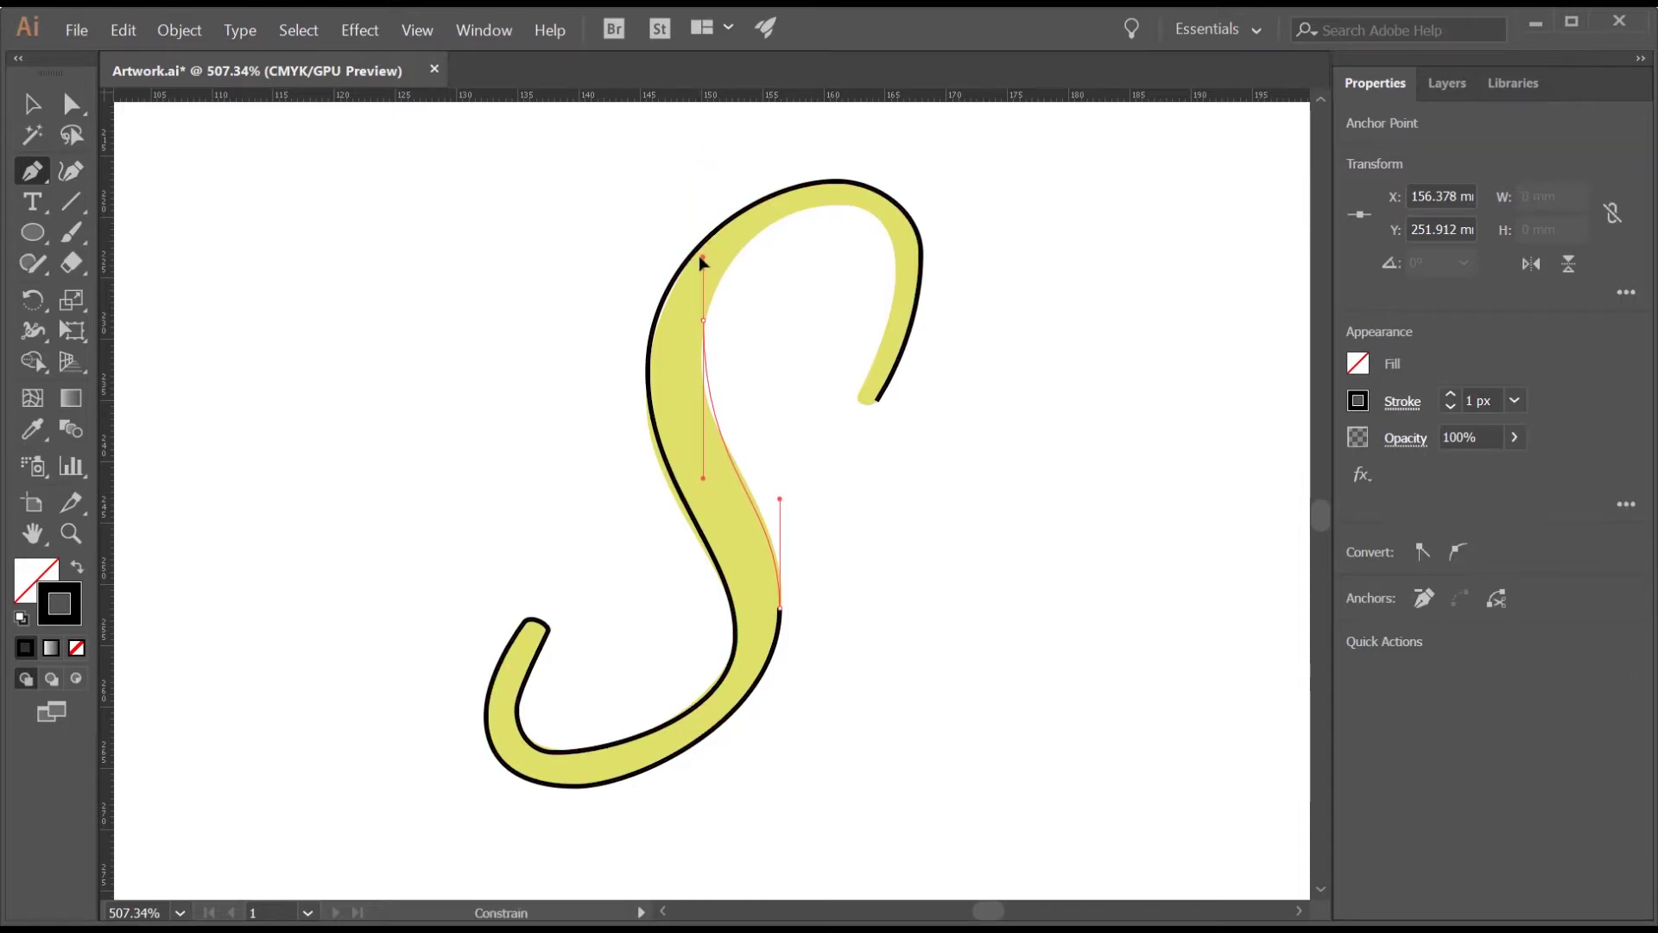
Trace the inner edge of the S's top curve down to the upper right terminal and close the outline at the starting anchor
{"action": "left_click_drag", "start_coordinate": [843, 205], "coordinate": [898, 287]}
{"action": "mouse_move", "coordinate": [861, 395]}
{"action": "left_mouse_down"}
{"action": "mouse_move", "coordinate": [841, 435]}
{"action": "mouse_move", "coordinate": [860, 402]}
{"action": "left_mouse_up"}
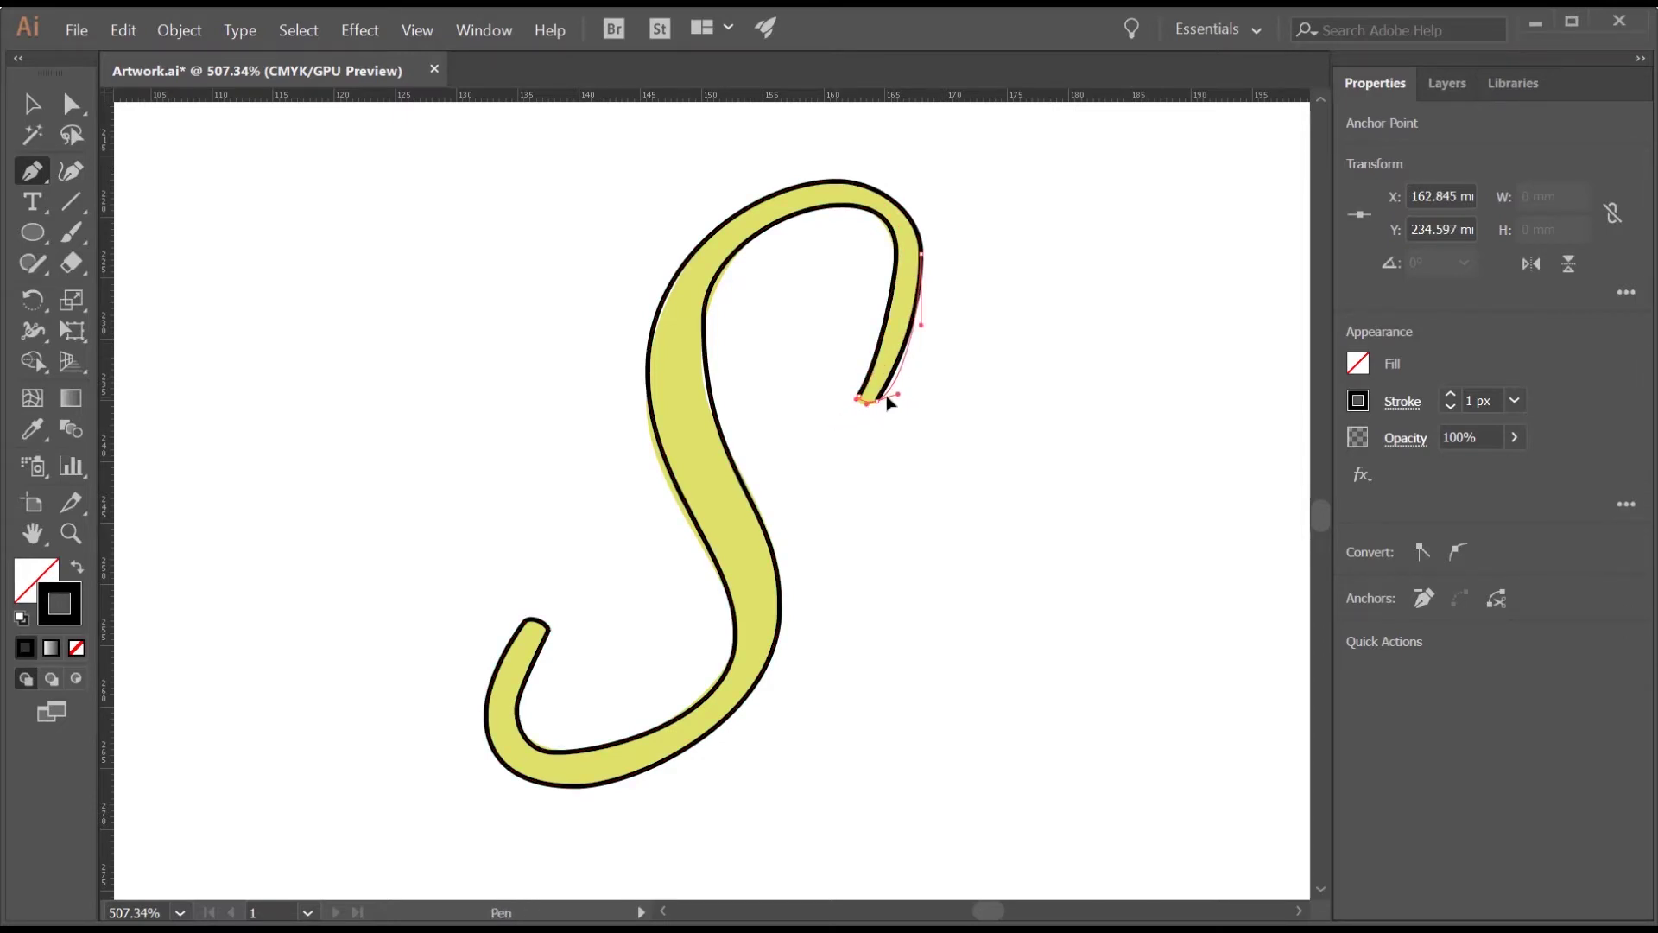
{"action": "left_click", "coordinate": [880, 395]}
Direct-select the anchors of the S's upper part and swap its fill and stroke for a black fill with no stroke
{"action": "key", "text": "a"}
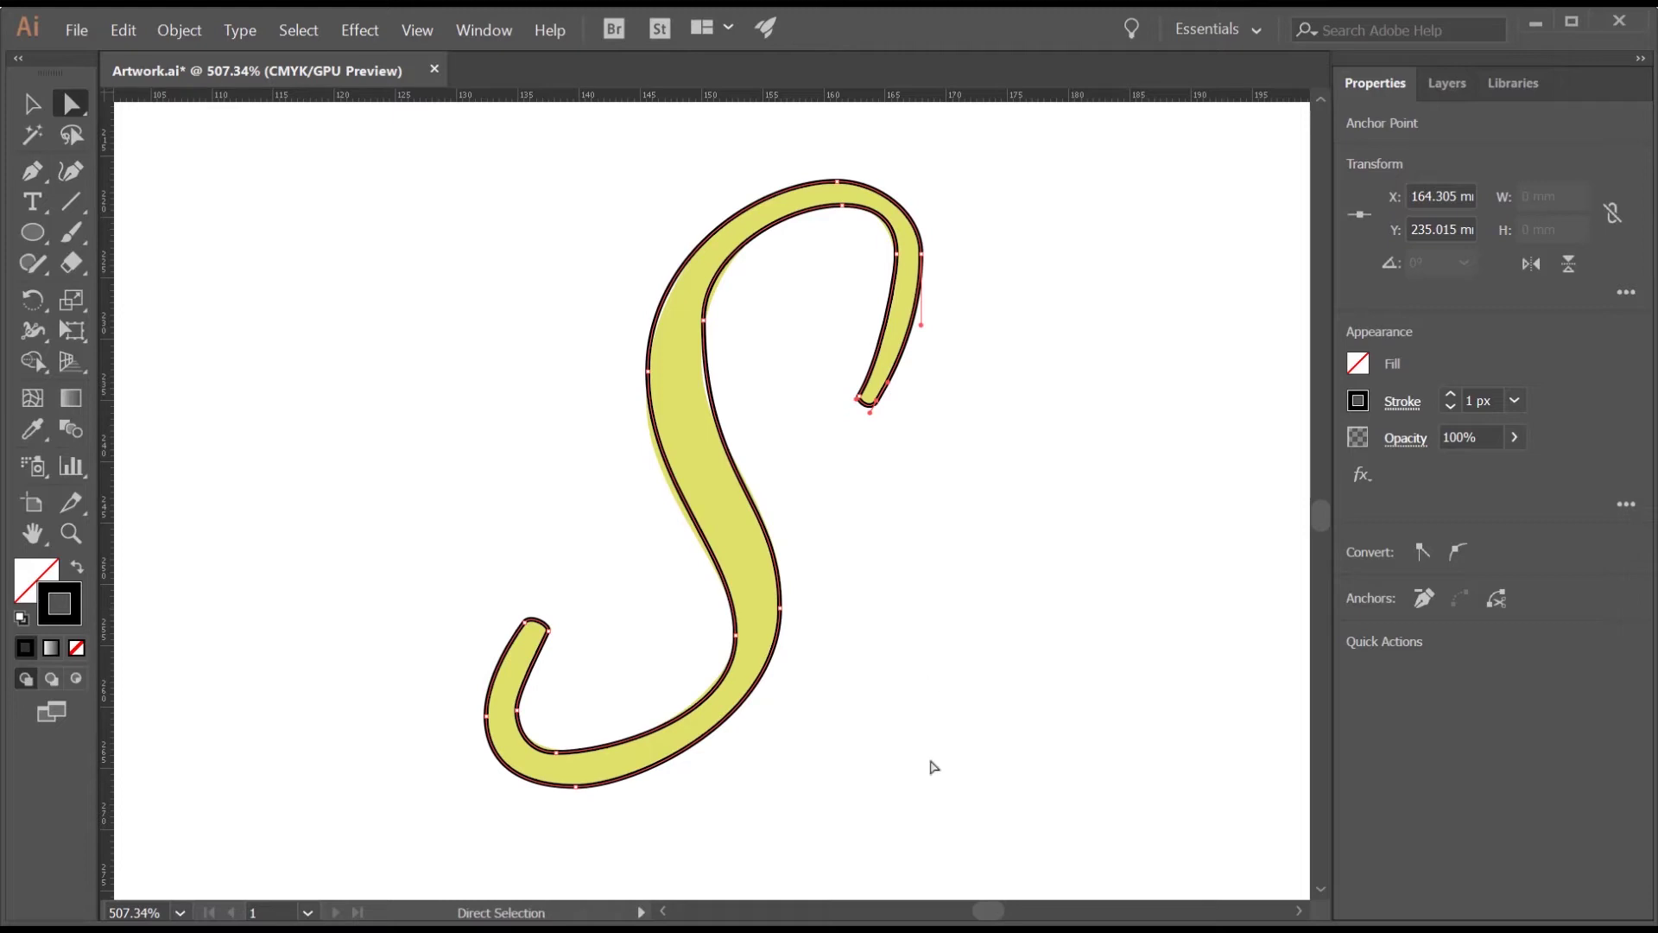
{"action": "left_click_drag", "start_coordinate": [987, 585], "coordinate": [731, 164]}
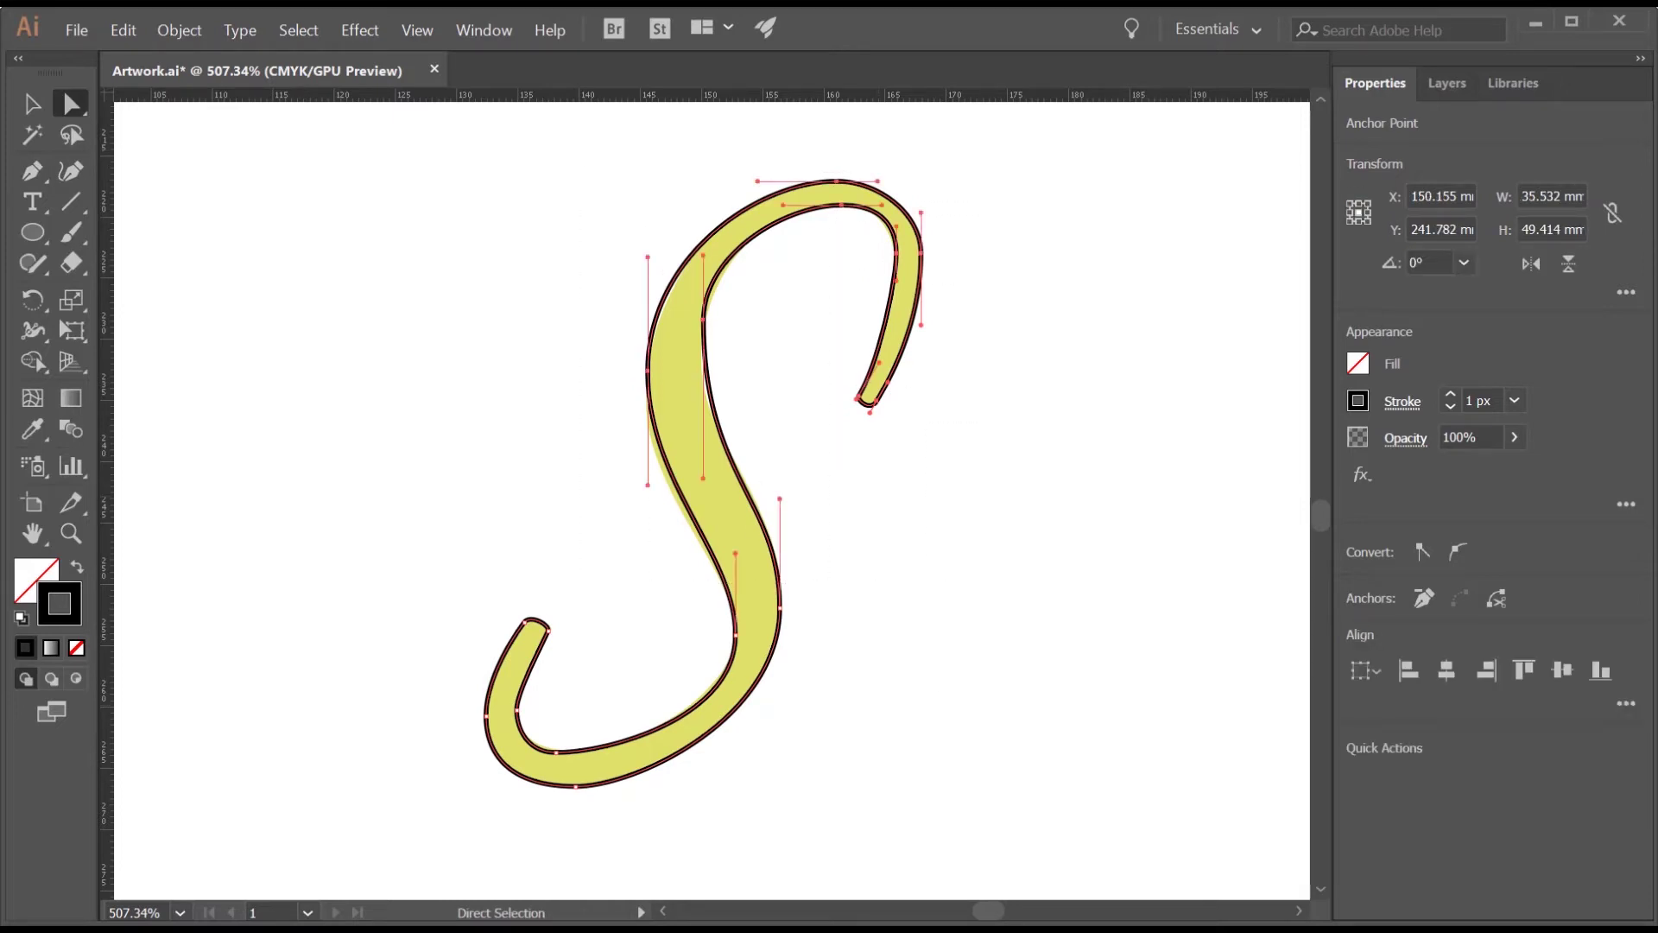
{"action": "left_click", "coordinate": [77, 567]}
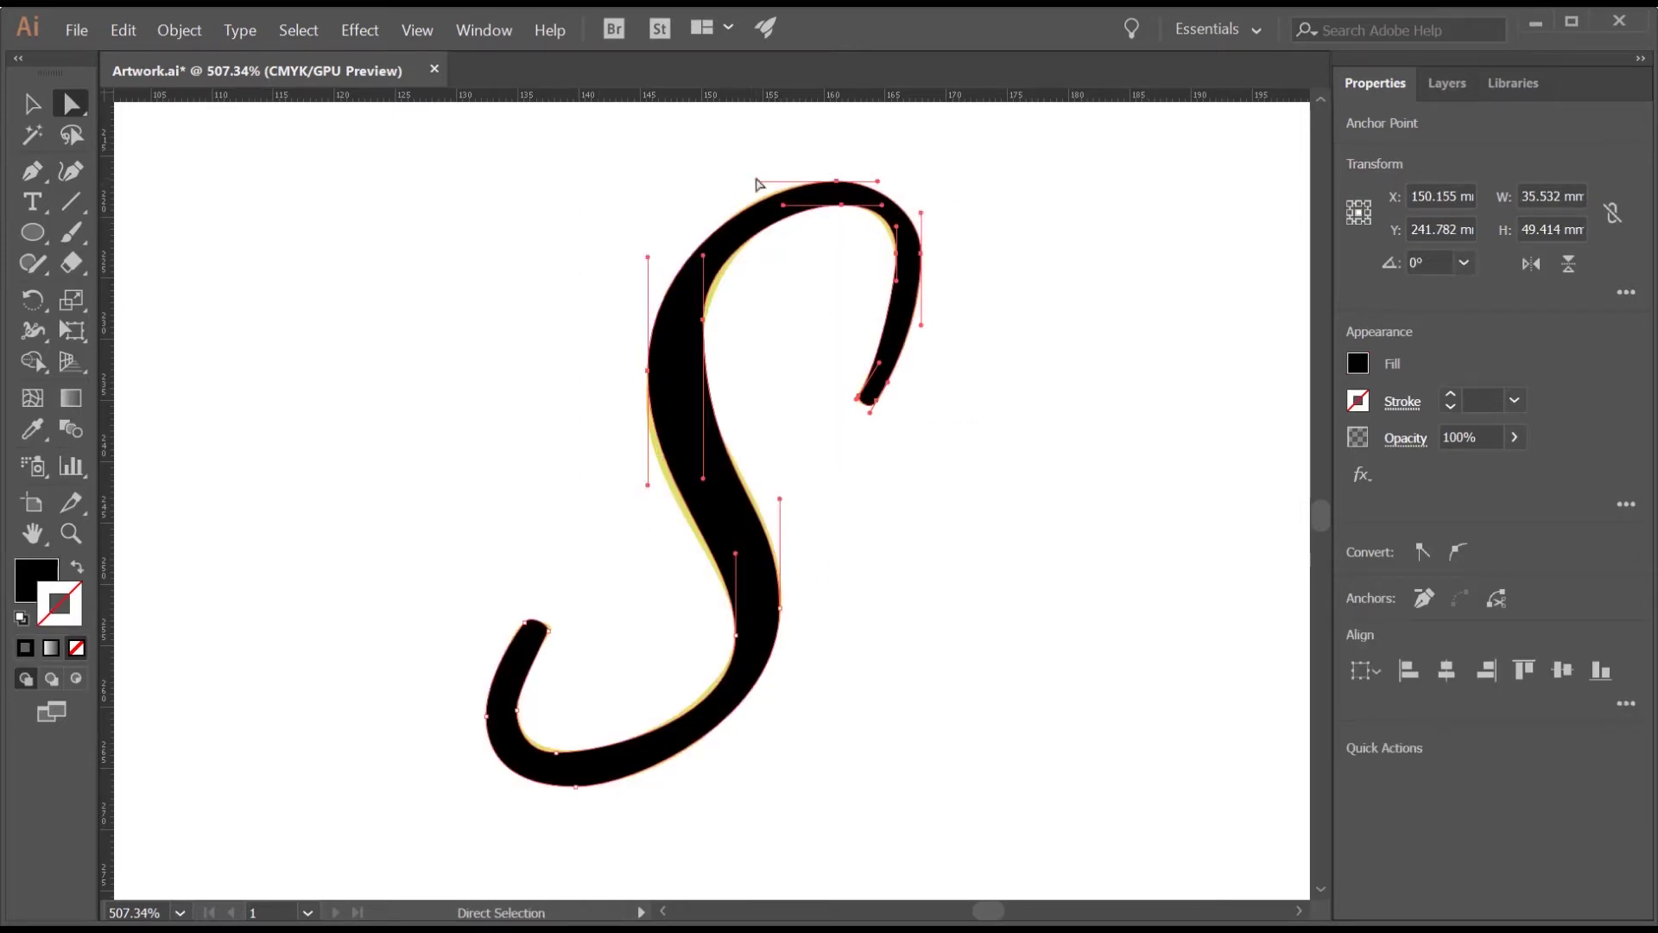
Fit the S's upper curve to the template by lengthening the outer top anchor's left handle, shortening the left anchor's upper handle, and refining the inner curve
{"action": "left_click_drag", "start_coordinate": [757, 183], "coordinate": [743, 181]}
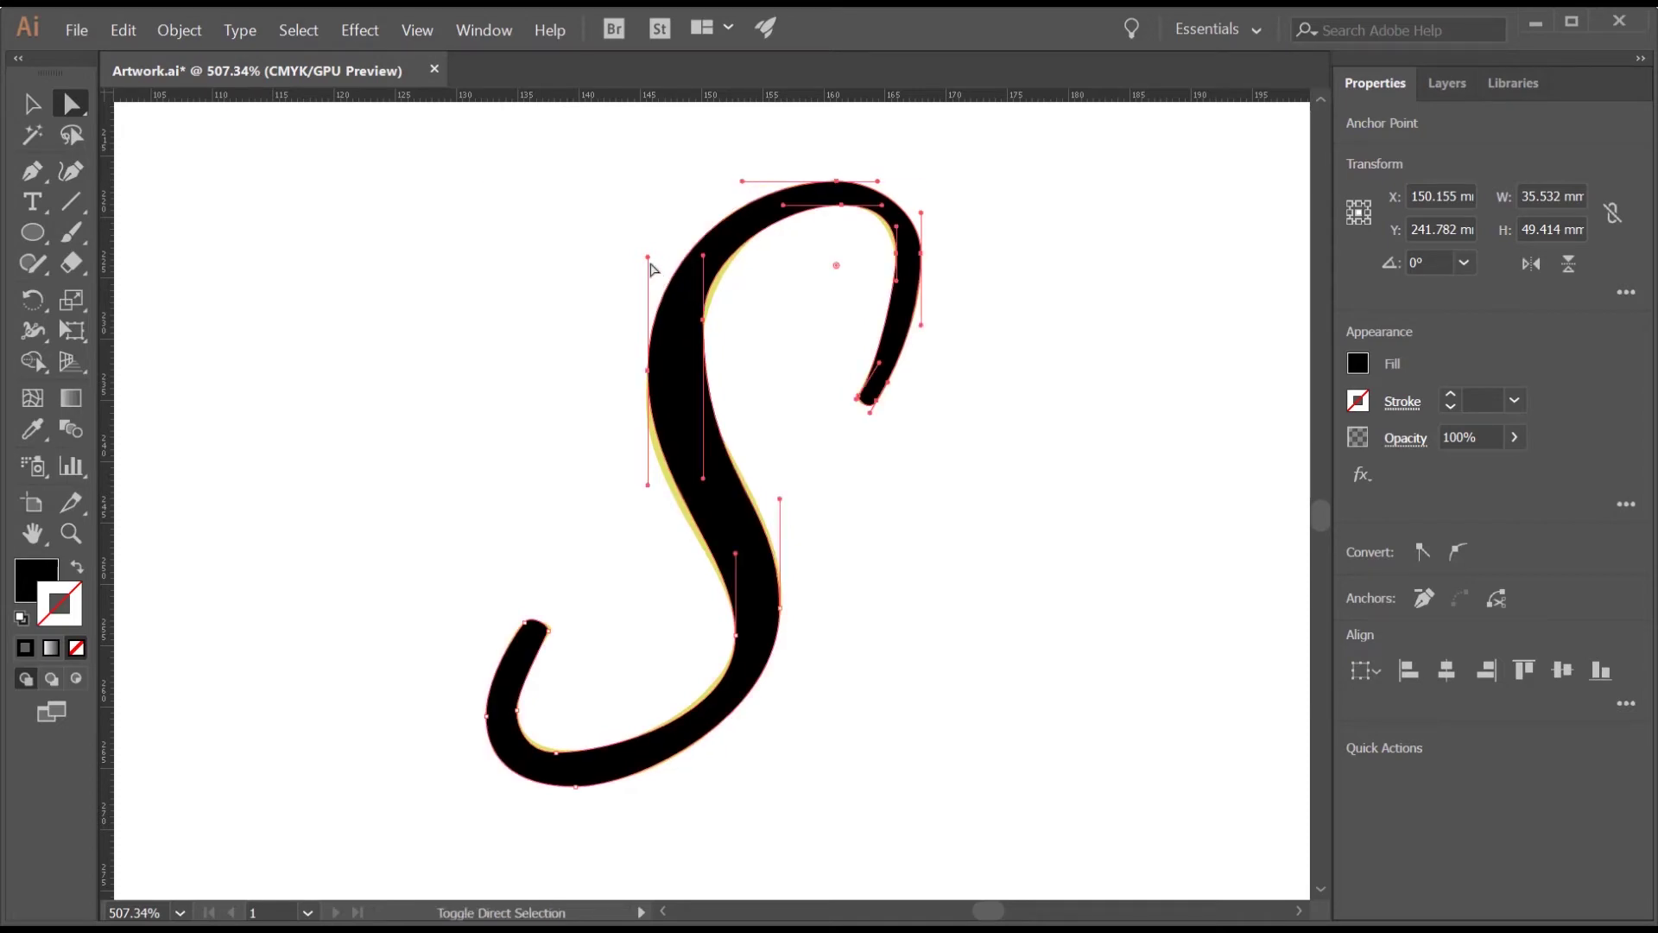
{"action": "left_click_drag", "start_coordinate": [648, 258], "coordinate": [704, 270]}
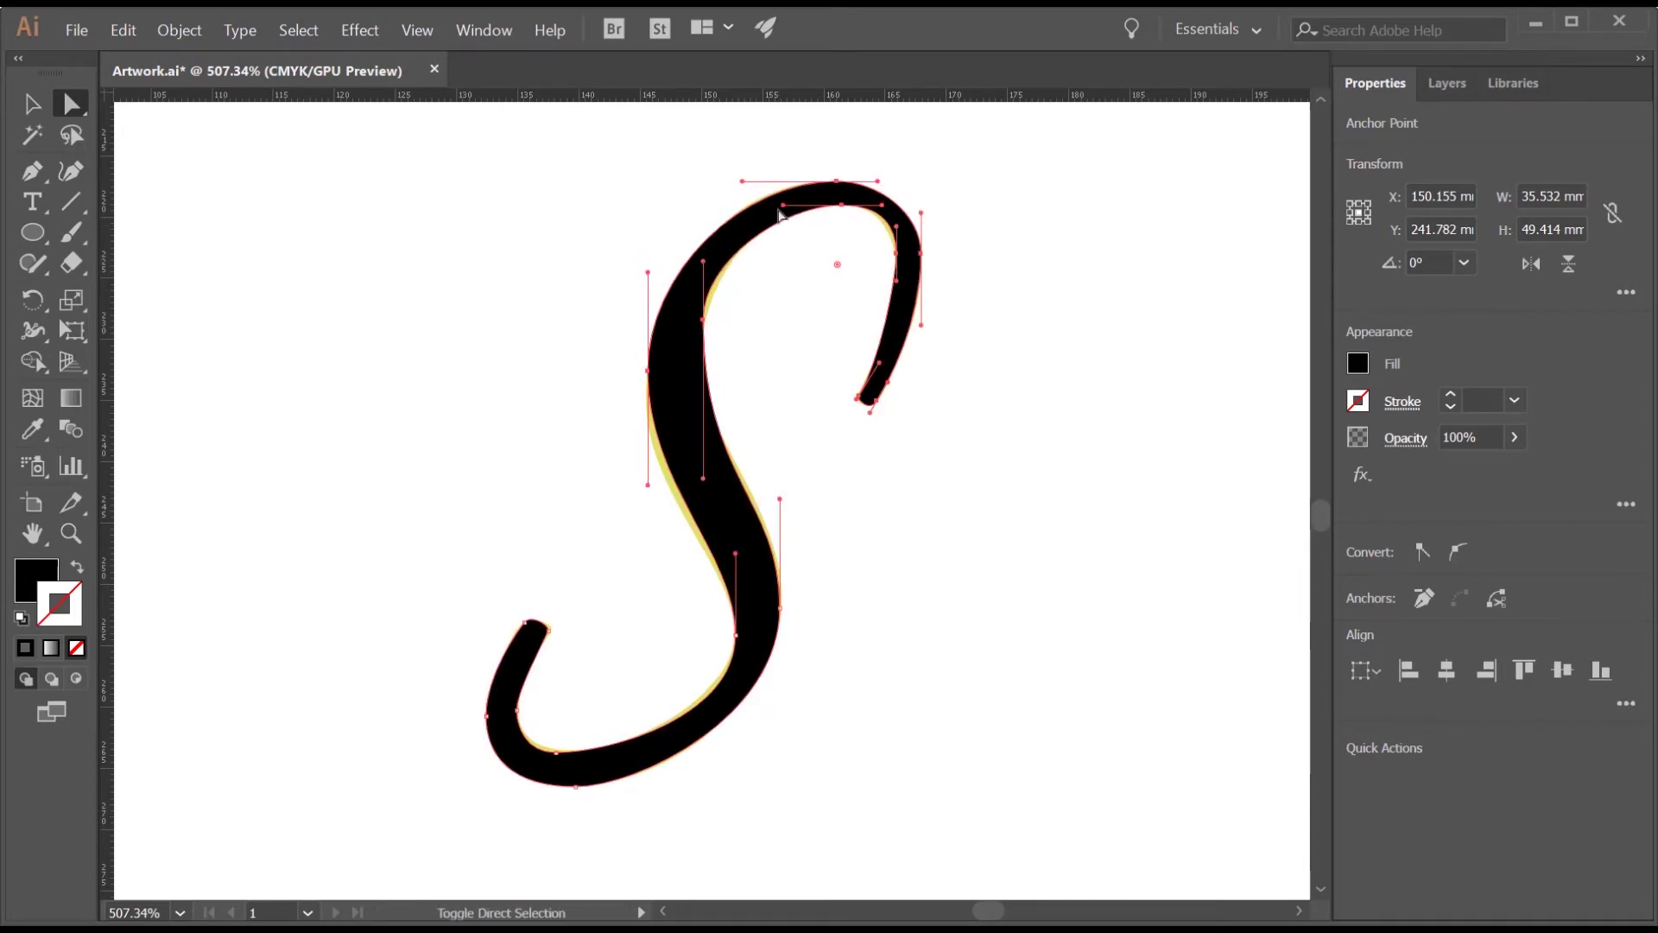
{"action": "left_click_drag", "start_coordinate": [782, 209], "coordinate": [774, 210]}
{"action": "key", "text": "ctrl+z"}
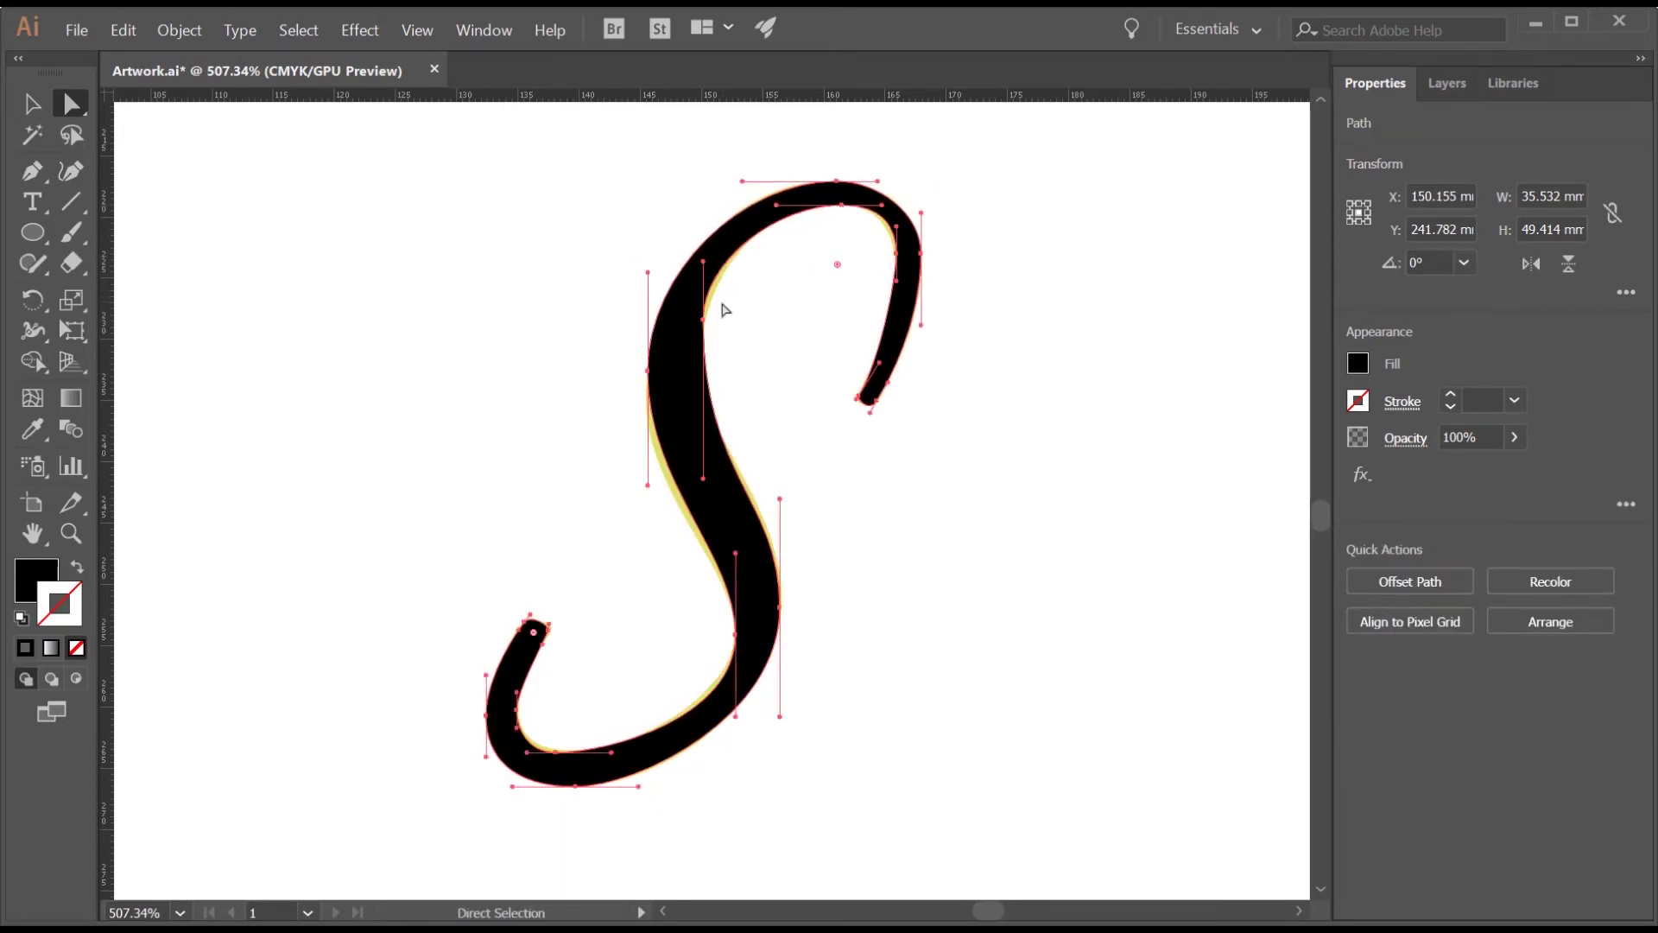
{"action": "left_click", "coordinate": [703, 321]}
{"action": "left_click", "coordinate": [897, 230]}
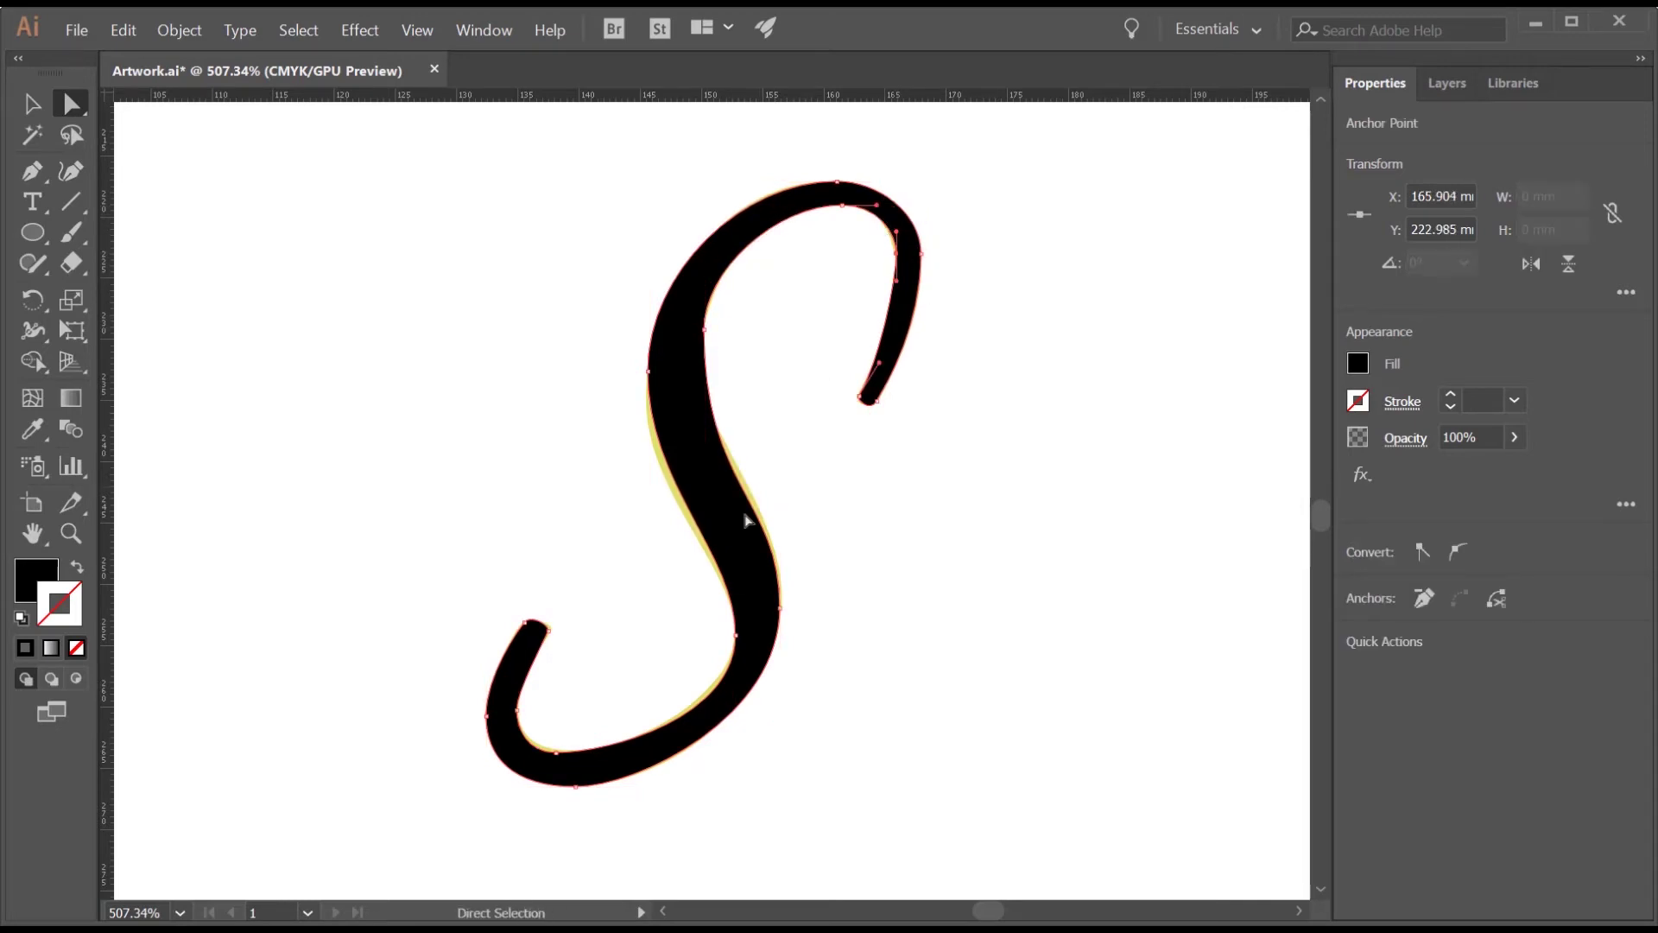
Adjust the vertical handles along both edges of the S's spine so the curves follow the template
{"action": "left_click", "coordinate": [648, 370]}
{"action": "left_click_drag", "start_coordinate": [648, 485], "coordinate": [648, 508]}
{"action": "left_click_drag", "start_coordinate": [736, 553], "coordinate": [704, 470]}
{"action": "left_click", "coordinate": [780, 608]}
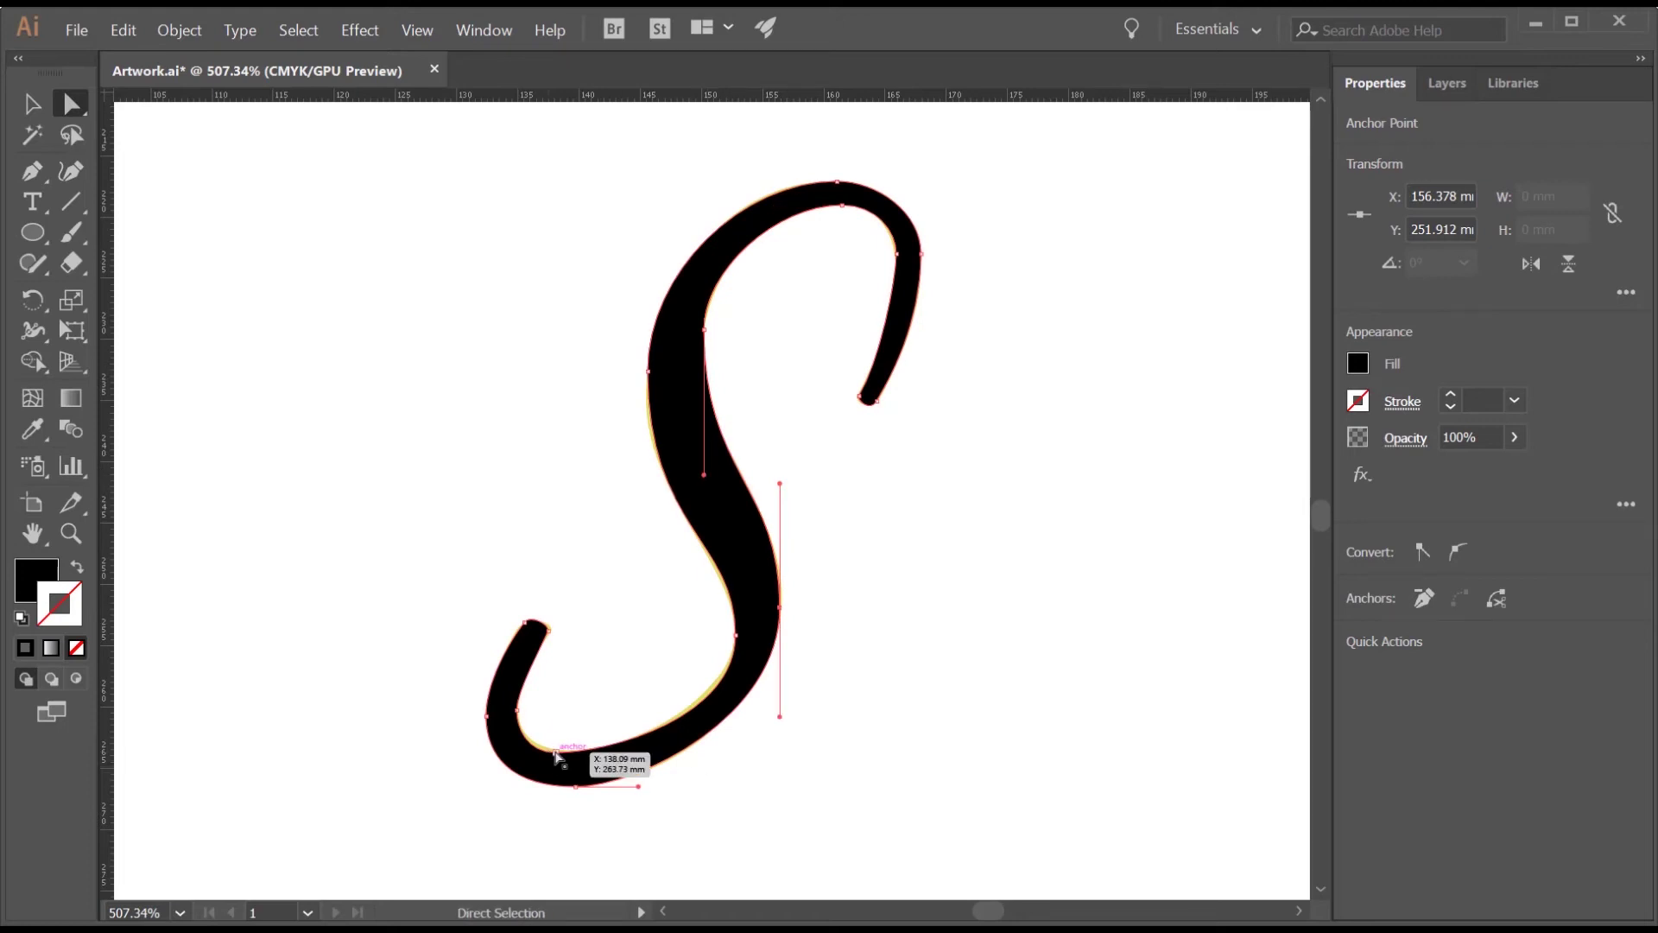
Refine the lower bowl's inner edge by shortening its right anchor's lower handle, lengthening the bottom anchor's right handle, and adjusting the inner left corner
{"action": "left_click", "coordinate": [734, 718]}
{"action": "left_click_drag", "start_coordinate": [734, 717], "coordinate": [735, 702]}
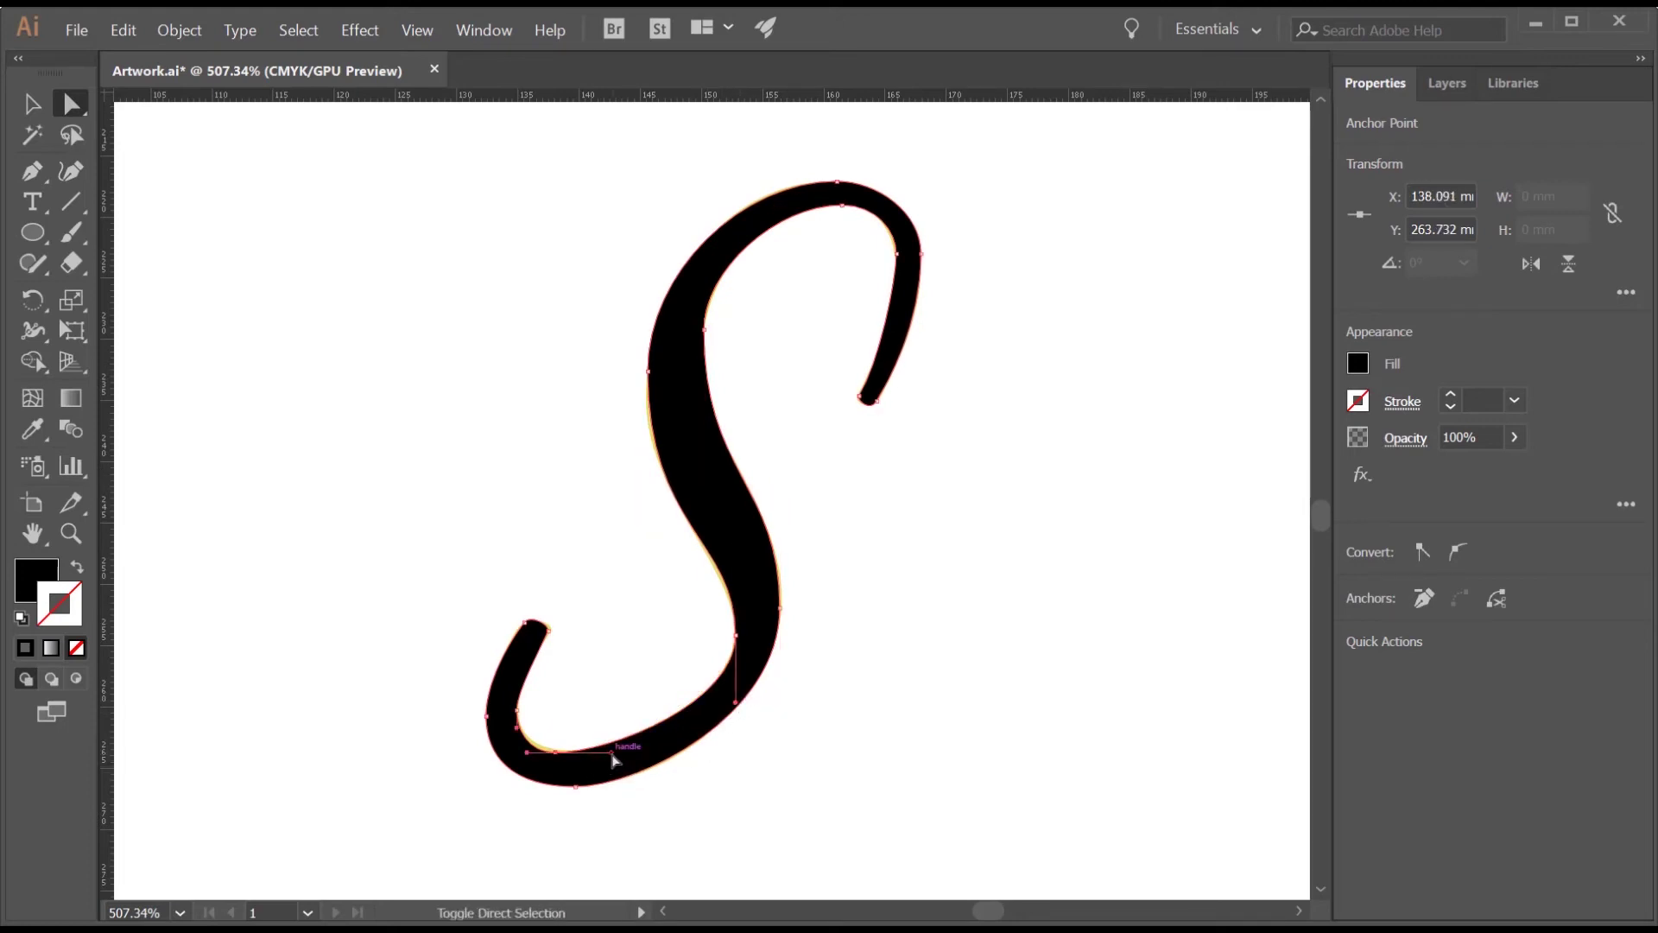
{"action": "left_click_drag", "start_coordinate": [611, 753], "coordinate": [629, 753]}
{"action": "left_click_drag", "start_coordinate": [527, 752], "coordinate": [517, 735]}
Lengthen the outer bottom anchor's right handle and slightly shorten the right anchor's lower handle on the S's lower bowl
{"action": "left_click", "coordinate": [576, 786]}
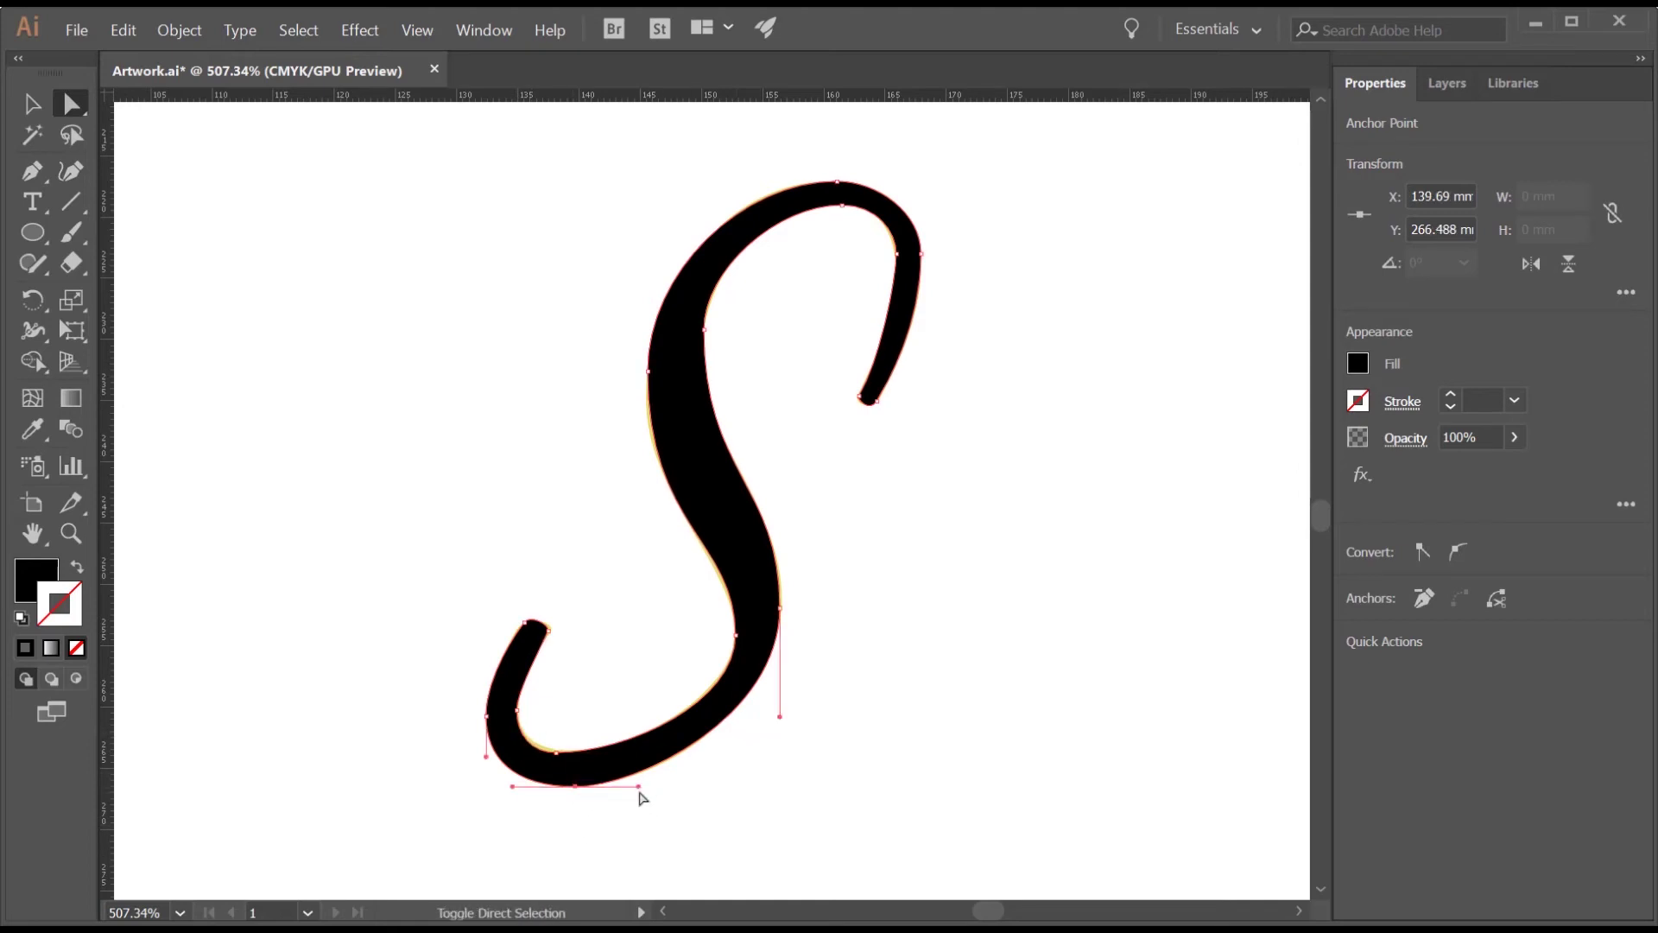
{"action": "left_click_drag", "start_coordinate": [630, 786], "coordinate": [649, 787]}
{"action": "left_click_drag", "start_coordinate": [780, 717], "coordinate": [780, 710]}
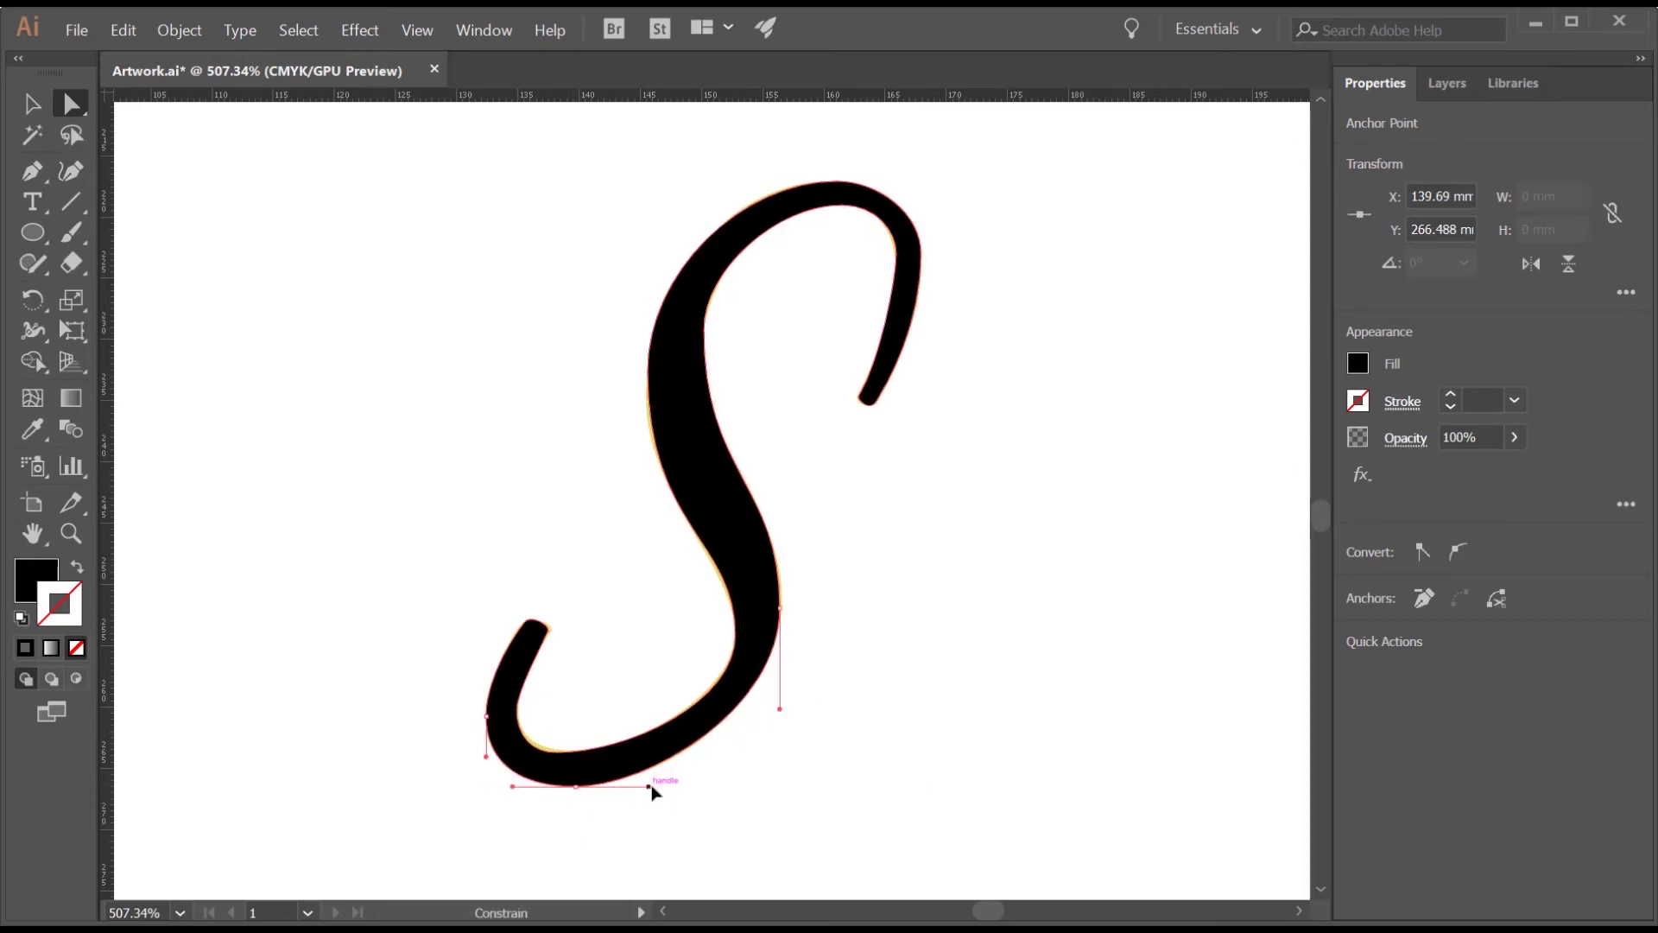
{"action": "left_click_drag", "start_coordinate": [650, 787], "coordinate": [652, 787]}
Move the S's outer left anchor slightly down and readjust the surrounding handles to match the template's curve
{"action": "left_click", "coordinate": [648, 372]}
{"action": "left_click", "coordinate": [648, 371], "text": "shift"}
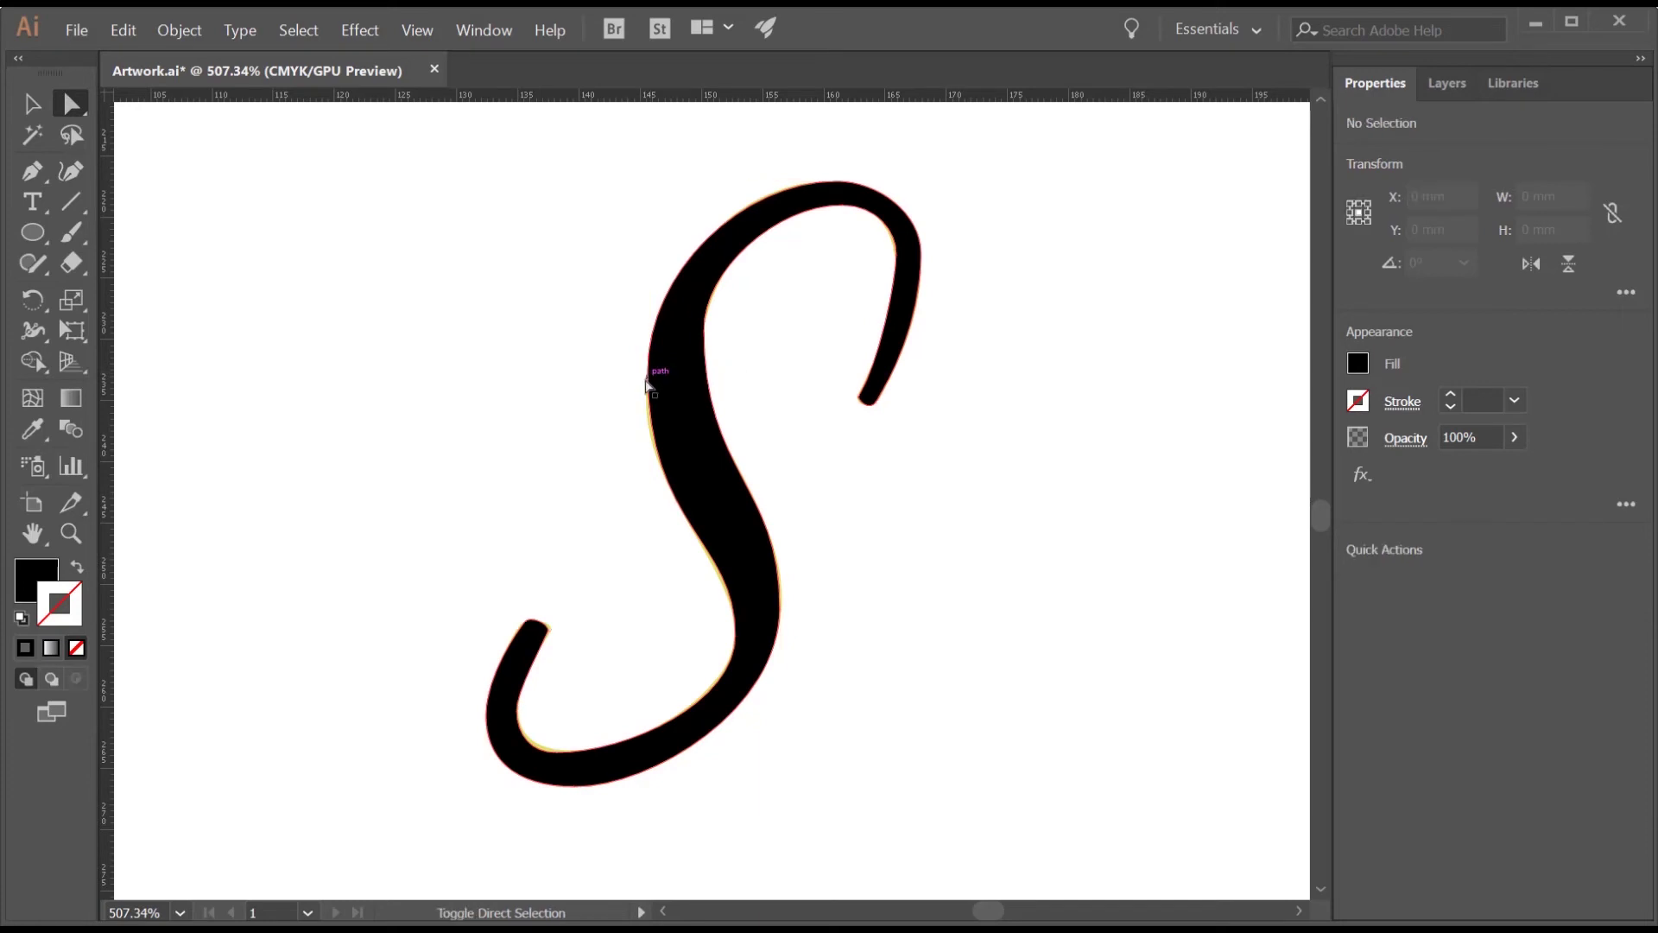
{"action": "left_click_drag", "start_coordinate": [649, 372], "coordinate": [648, 383]}
{"action": "left_click_drag", "start_coordinate": [648, 536], "coordinate": [648, 521]}
{"action": "left_click_drag", "start_coordinate": [742, 182], "coordinate": [735, 182]}
{"action": "left_click_drag", "start_coordinate": [648, 284], "coordinate": [648, 279]}
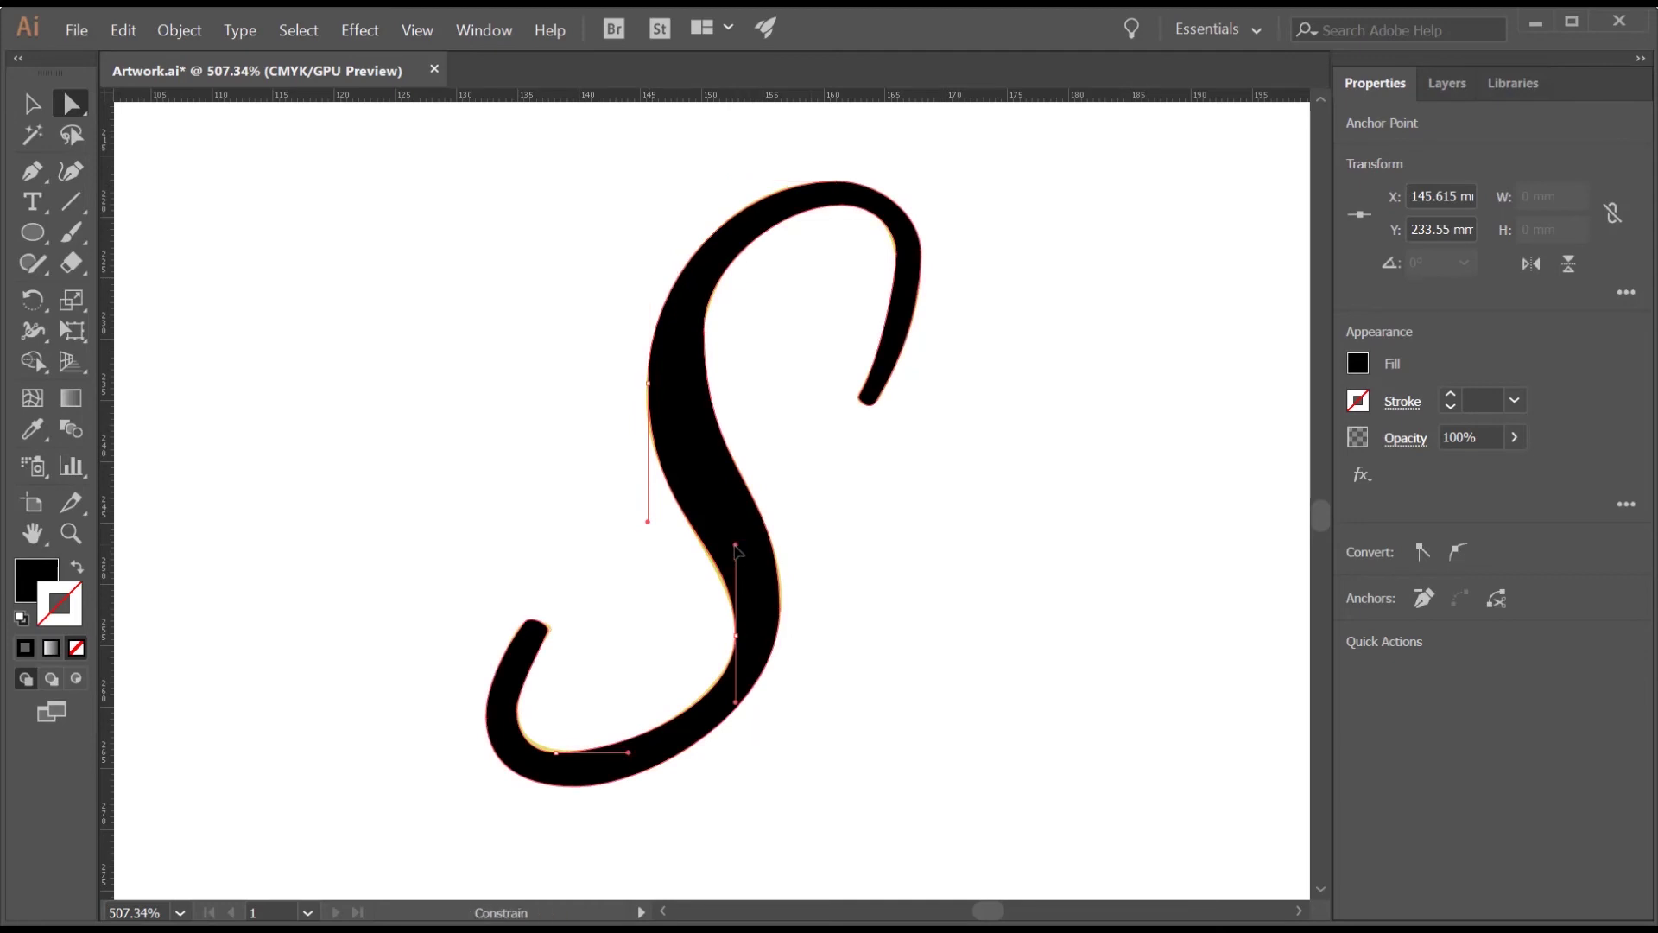
Nudge the anchor at the left extreme of the S's upper inner curve slightly down, and deselect it
{"action": "left_click", "coordinate": [932, 679]}
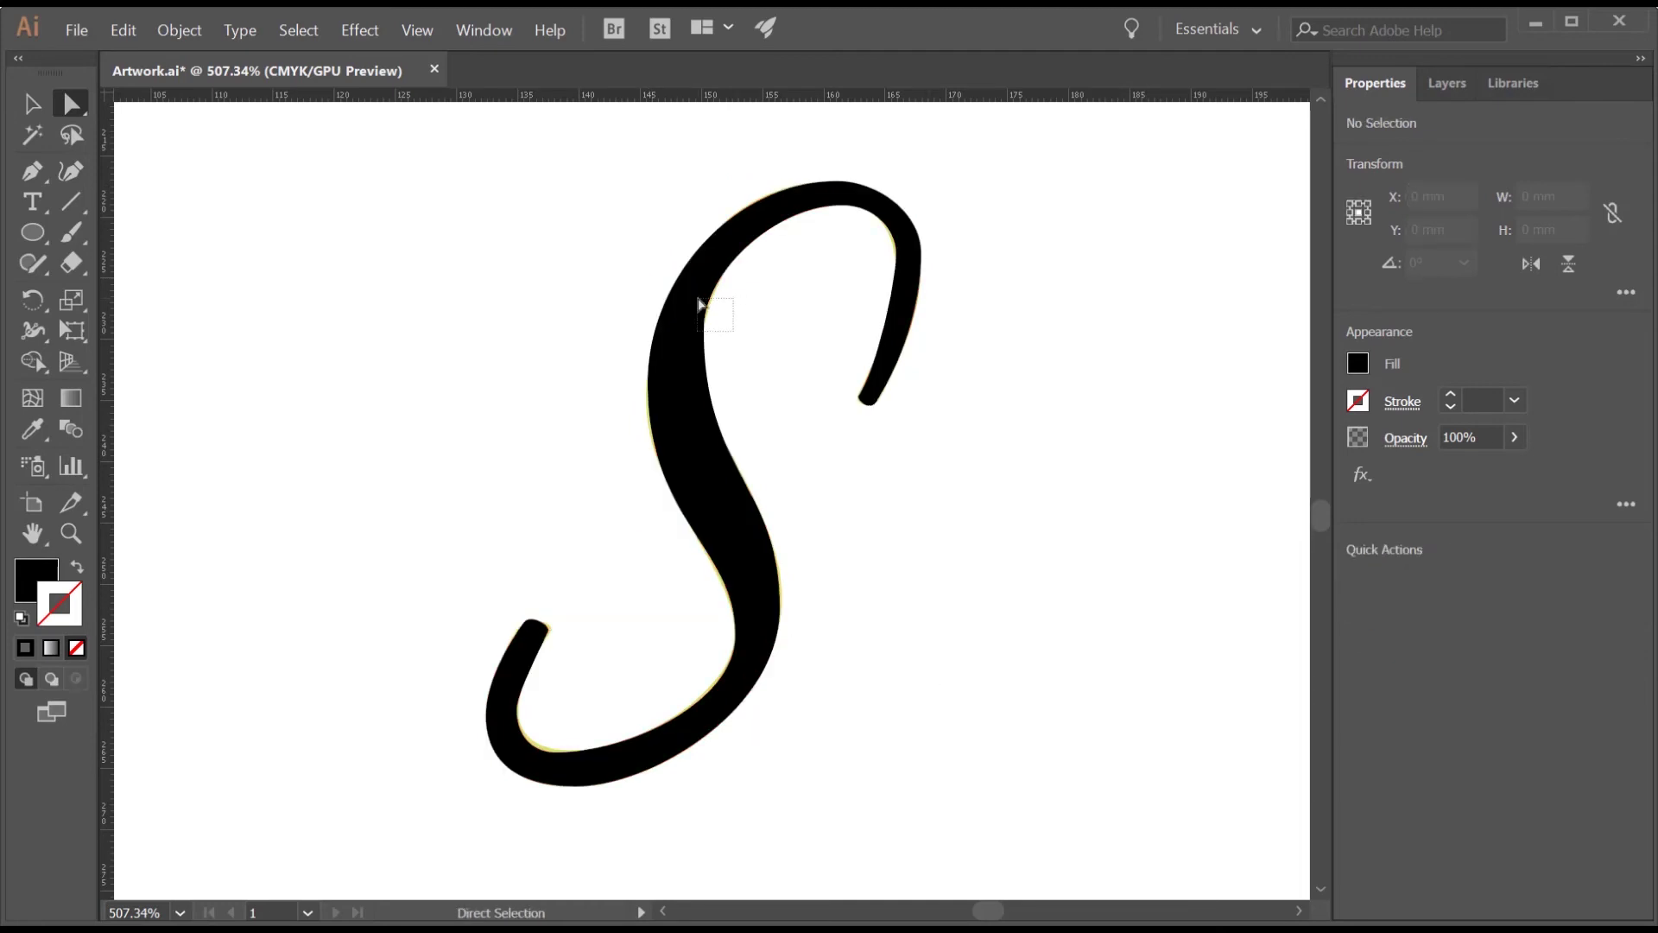
{"action": "left_click_drag", "start_coordinate": [700, 303], "coordinate": [703, 327]}
{"action": "left_click", "coordinate": [769, 390]}
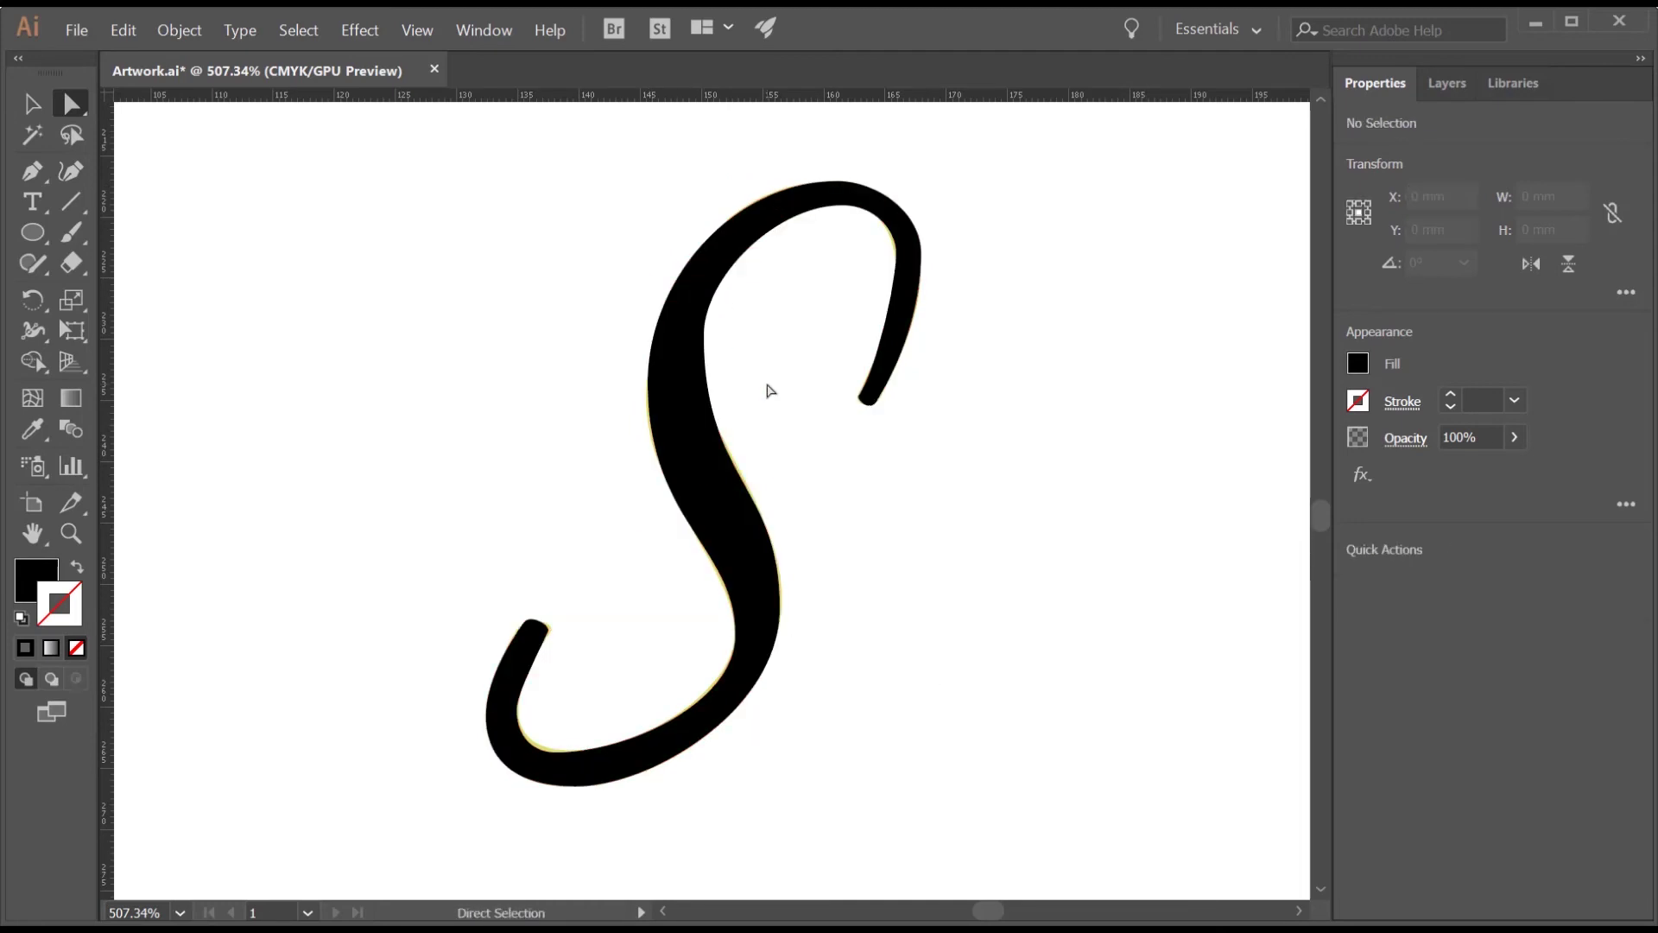
Lengthen the upper handle of the S's inner upper right anchor, undo the last adjustment, and deselect the path
{"action": "left_click", "coordinate": [895, 237]}
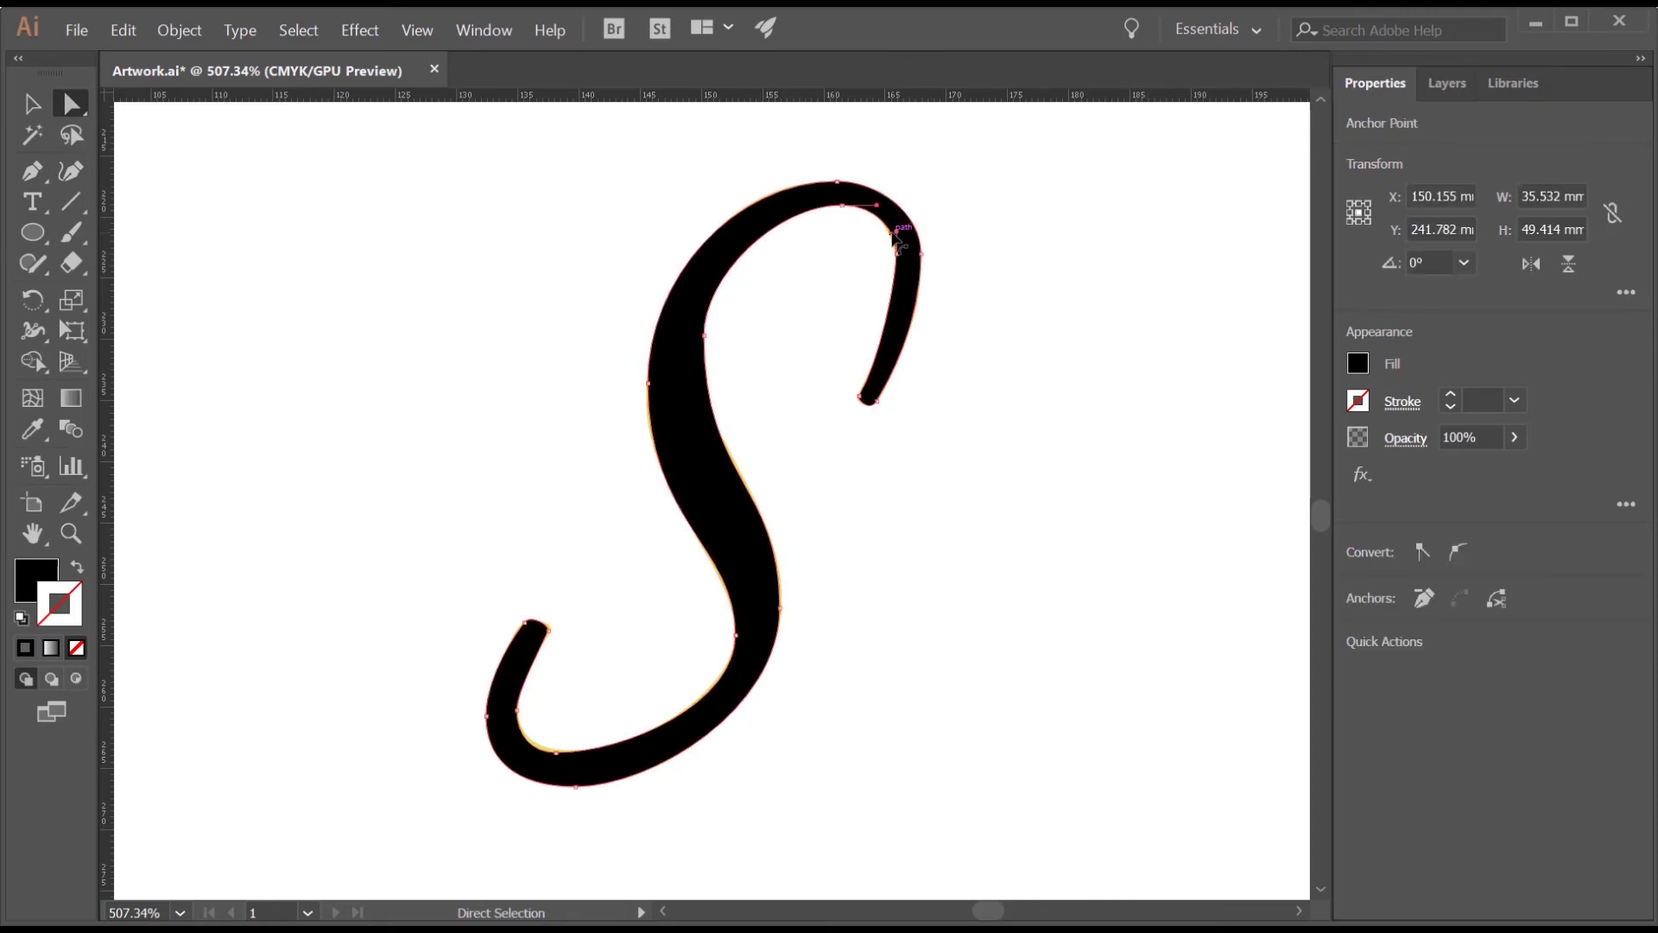
{"action": "left_click", "coordinate": [896, 254]}
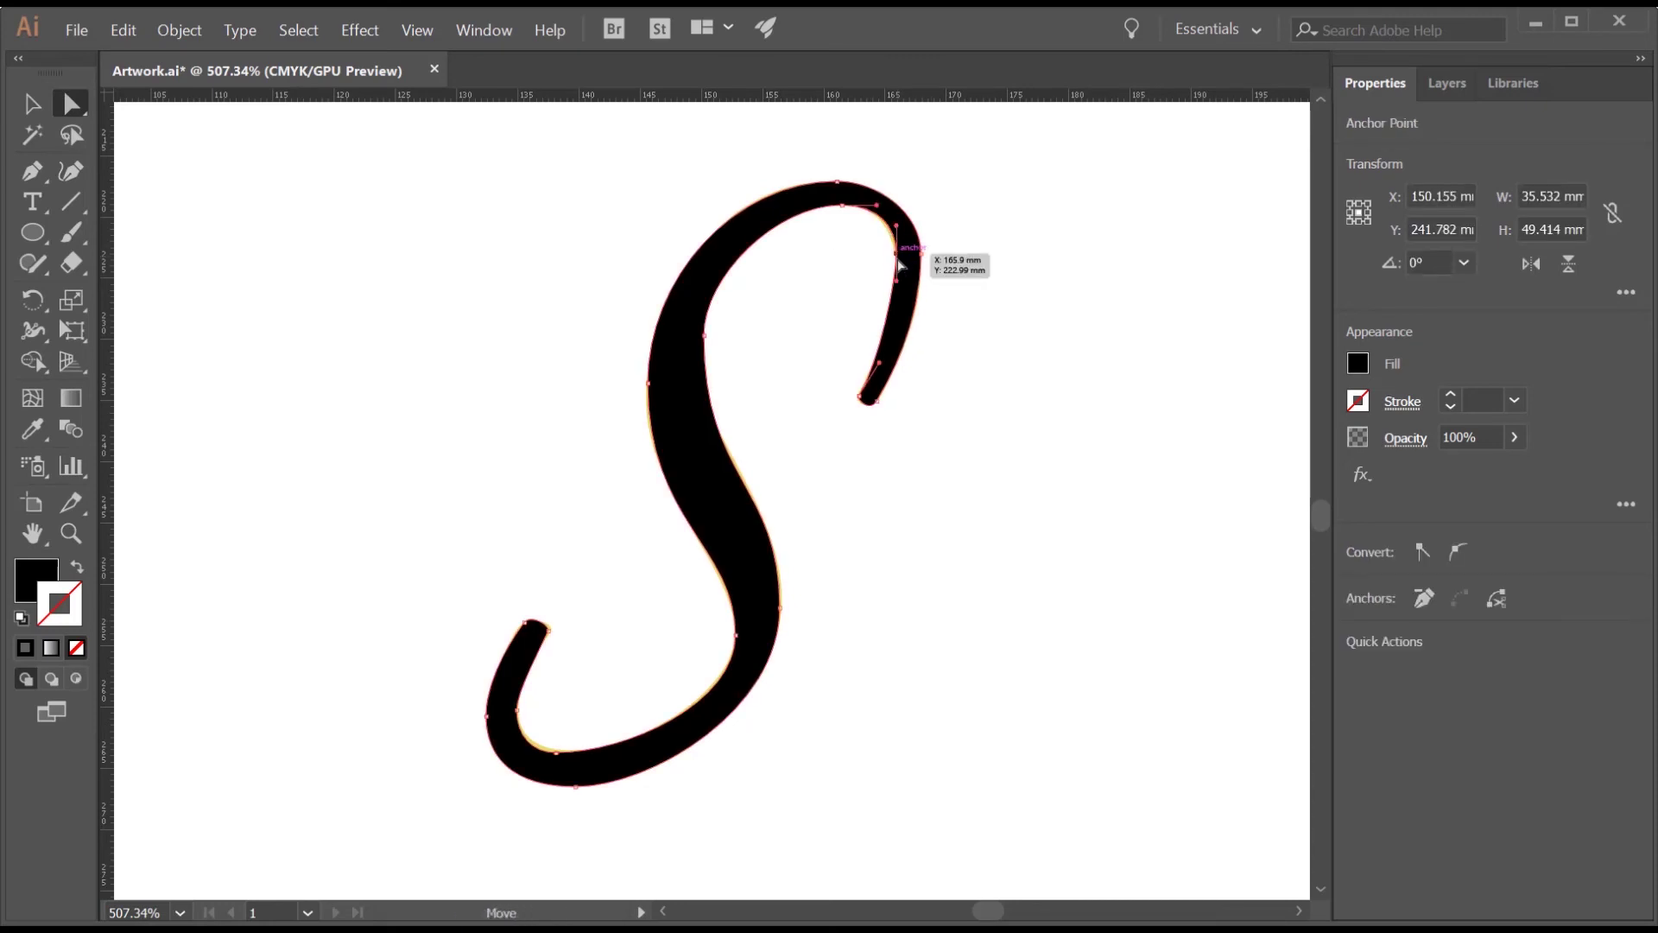
{"action": "left_click_drag", "start_coordinate": [896, 256], "coordinate": [874, 207]}
{"action": "key", "text": "ctrl+z"}
{"action": "left_click", "coordinate": [956, 342]}
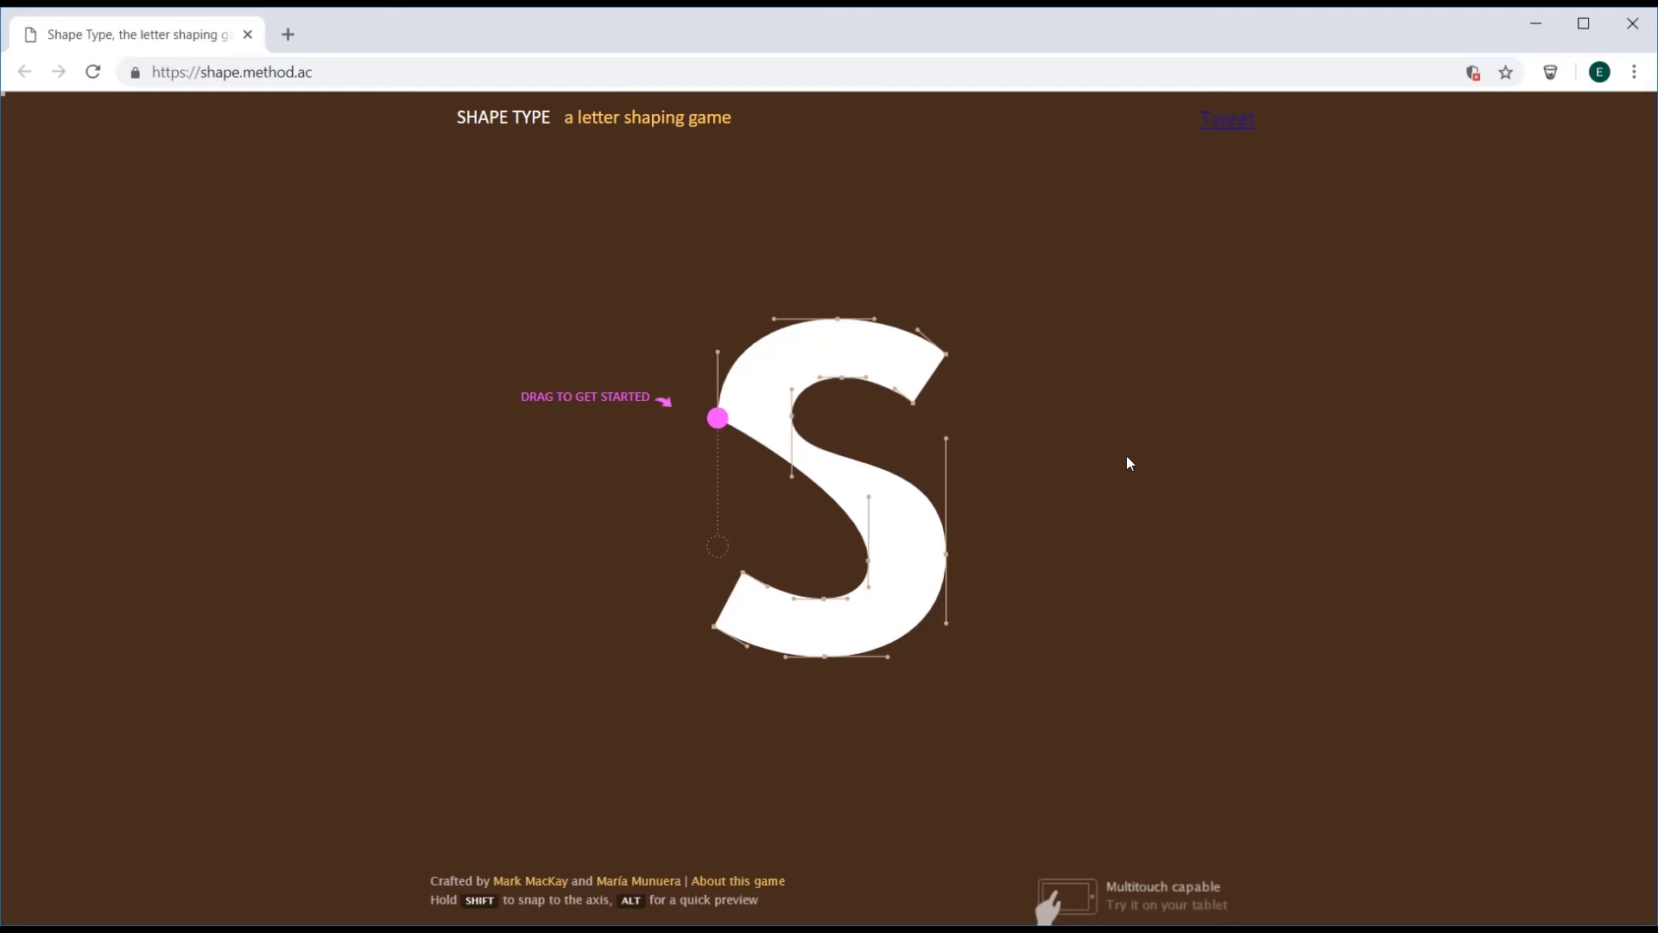
Switch to the Shape Type game in the browser and pull the starter S's highlighted handle straight down to the dashed target
{"action": "left_click_drag", "start_coordinate": [719, 425], "coordinate": [715, 566]}
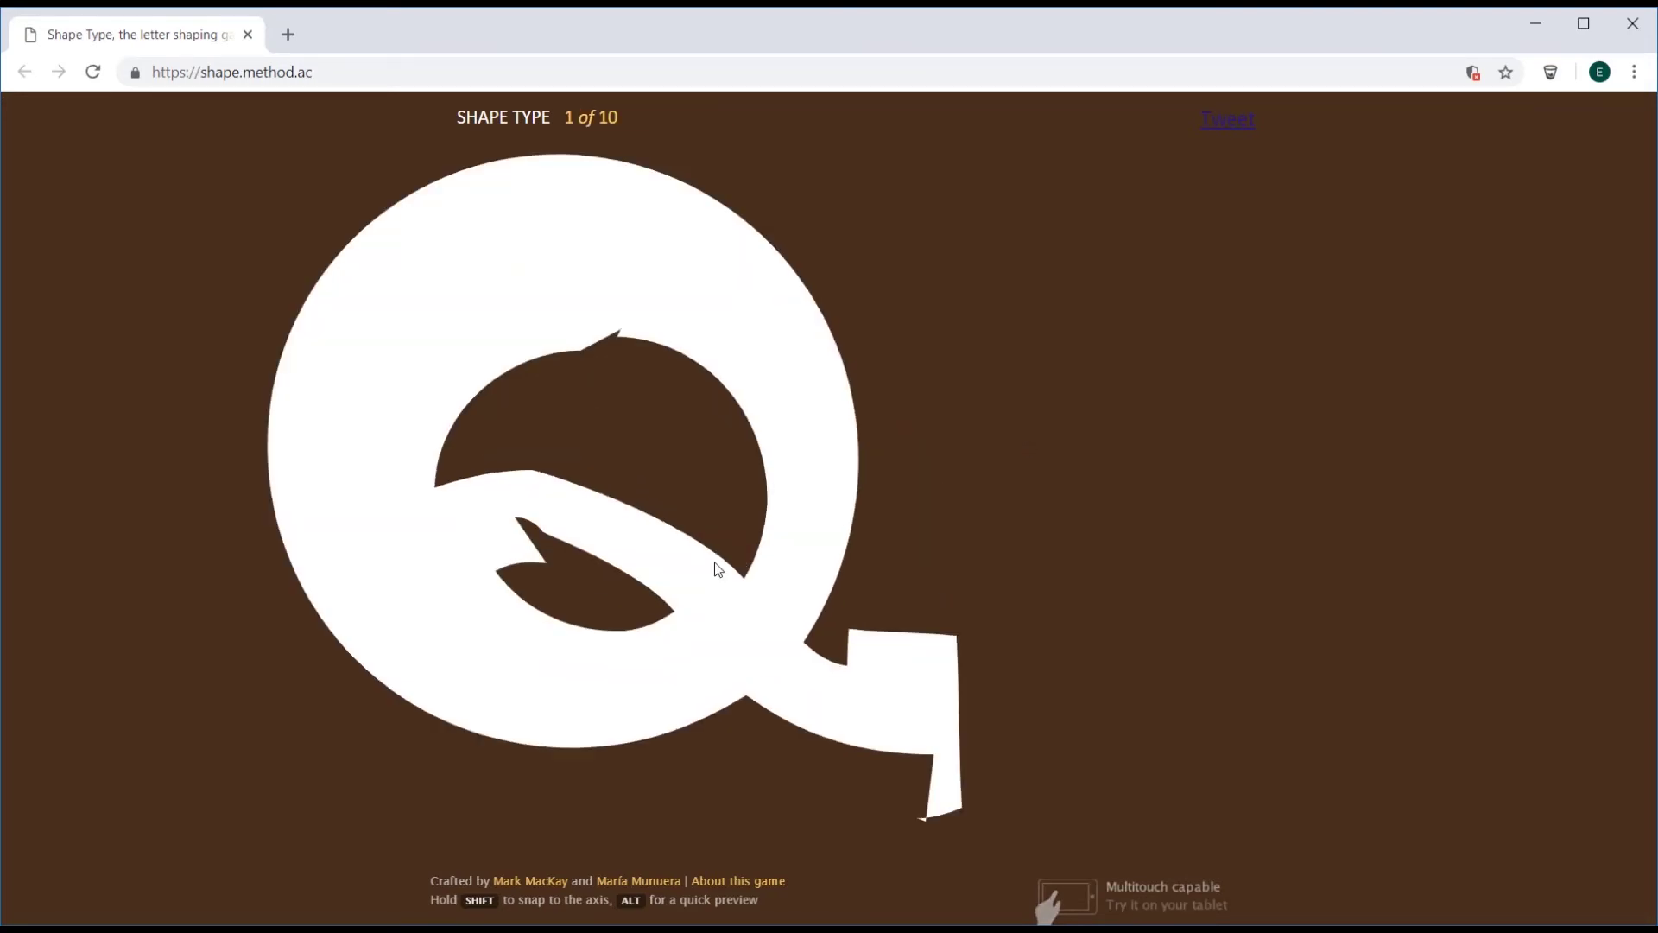
Extend the Q's two highlighted handles horizontally to the right to smooth its tail, compare the result, and advance to the next letter
{"action": "left_click_drag", "start_coordinate": [614, 453], "coordinate": [662, 451]}
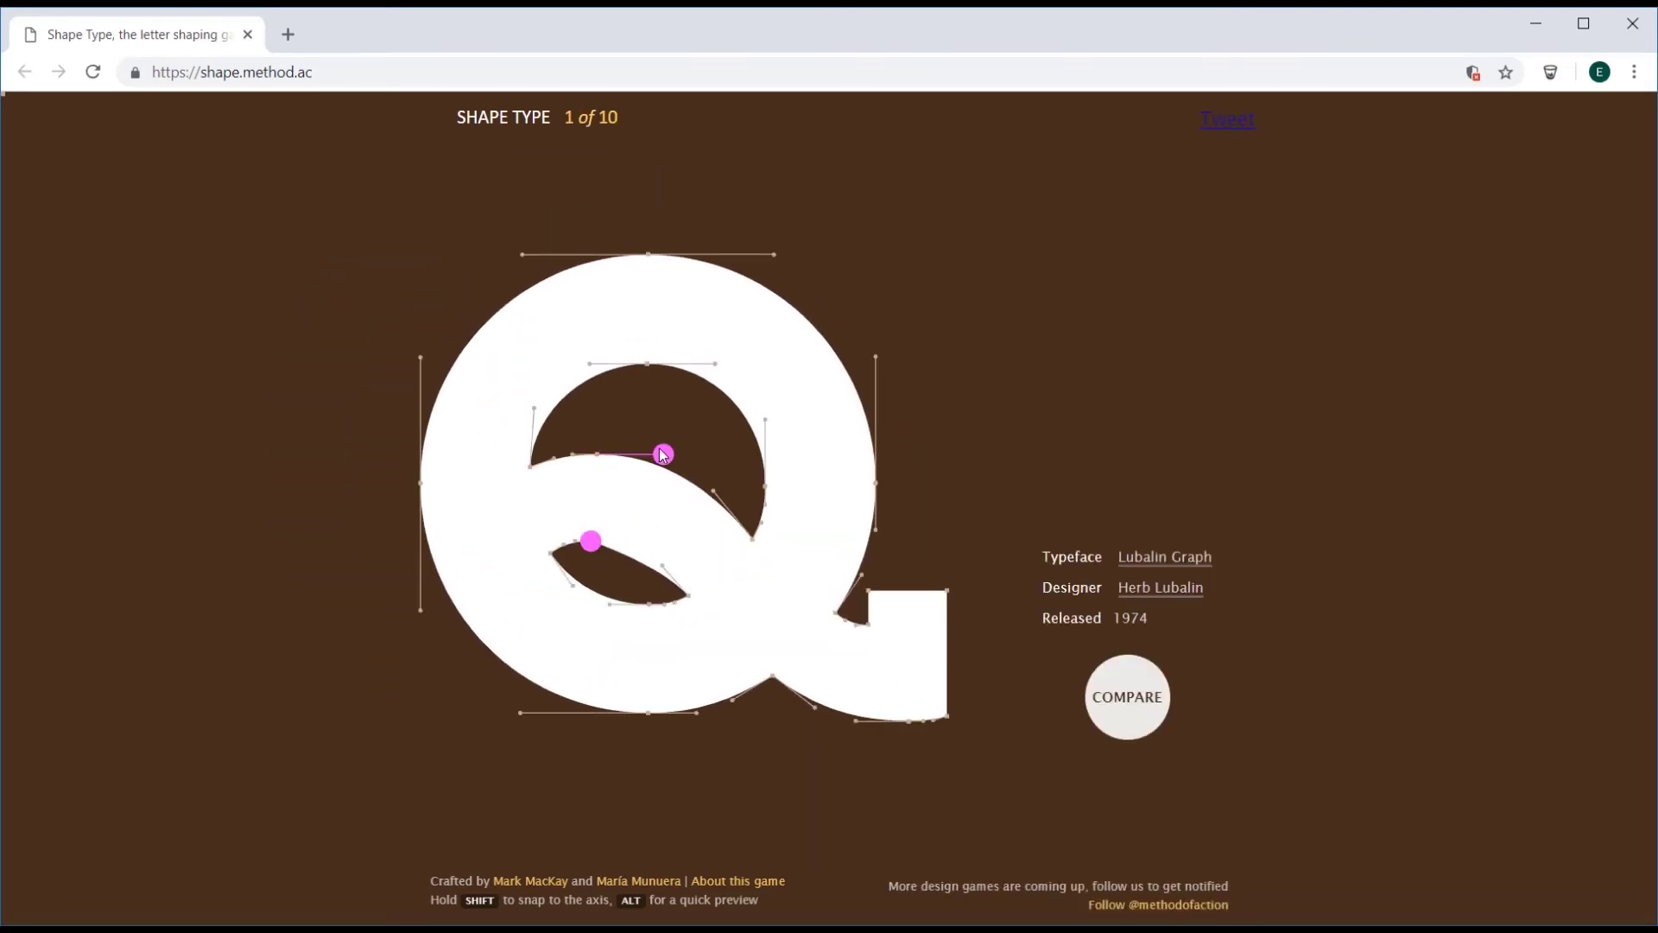
{"action": "left_click_drag", "start_coordinate": [592, 542], "coordinate": [632, 541]}
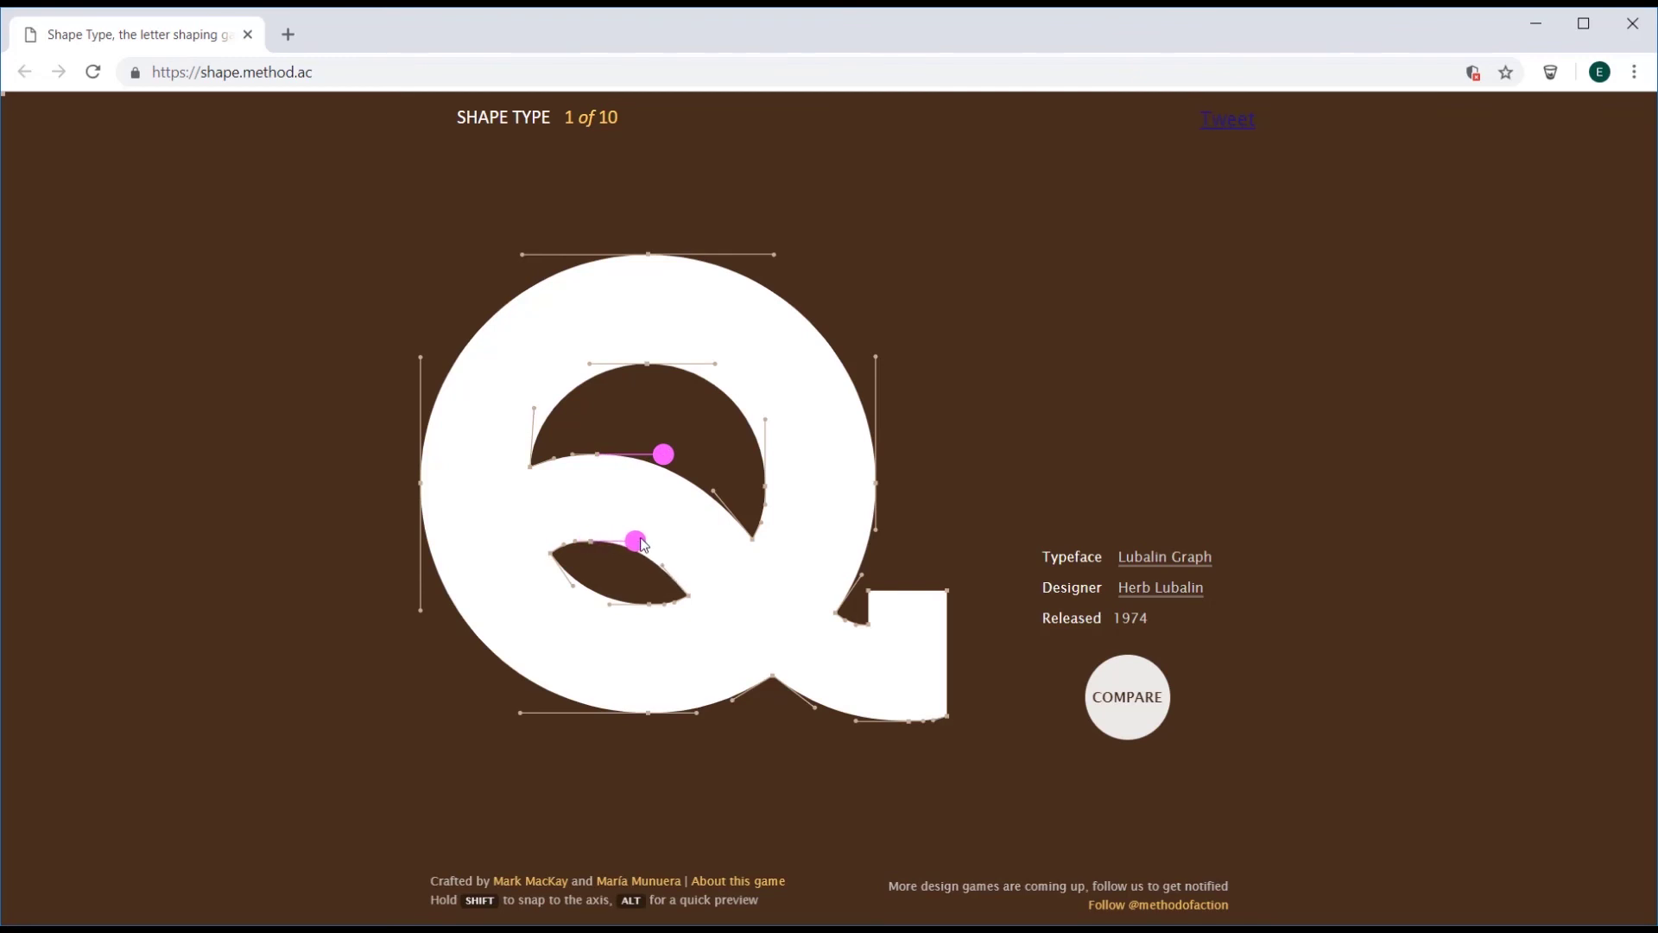
{"action": "left_click", "coordinate": [1152, 694]}
{"action": "left_click", "coordinate": [1153, 695]}
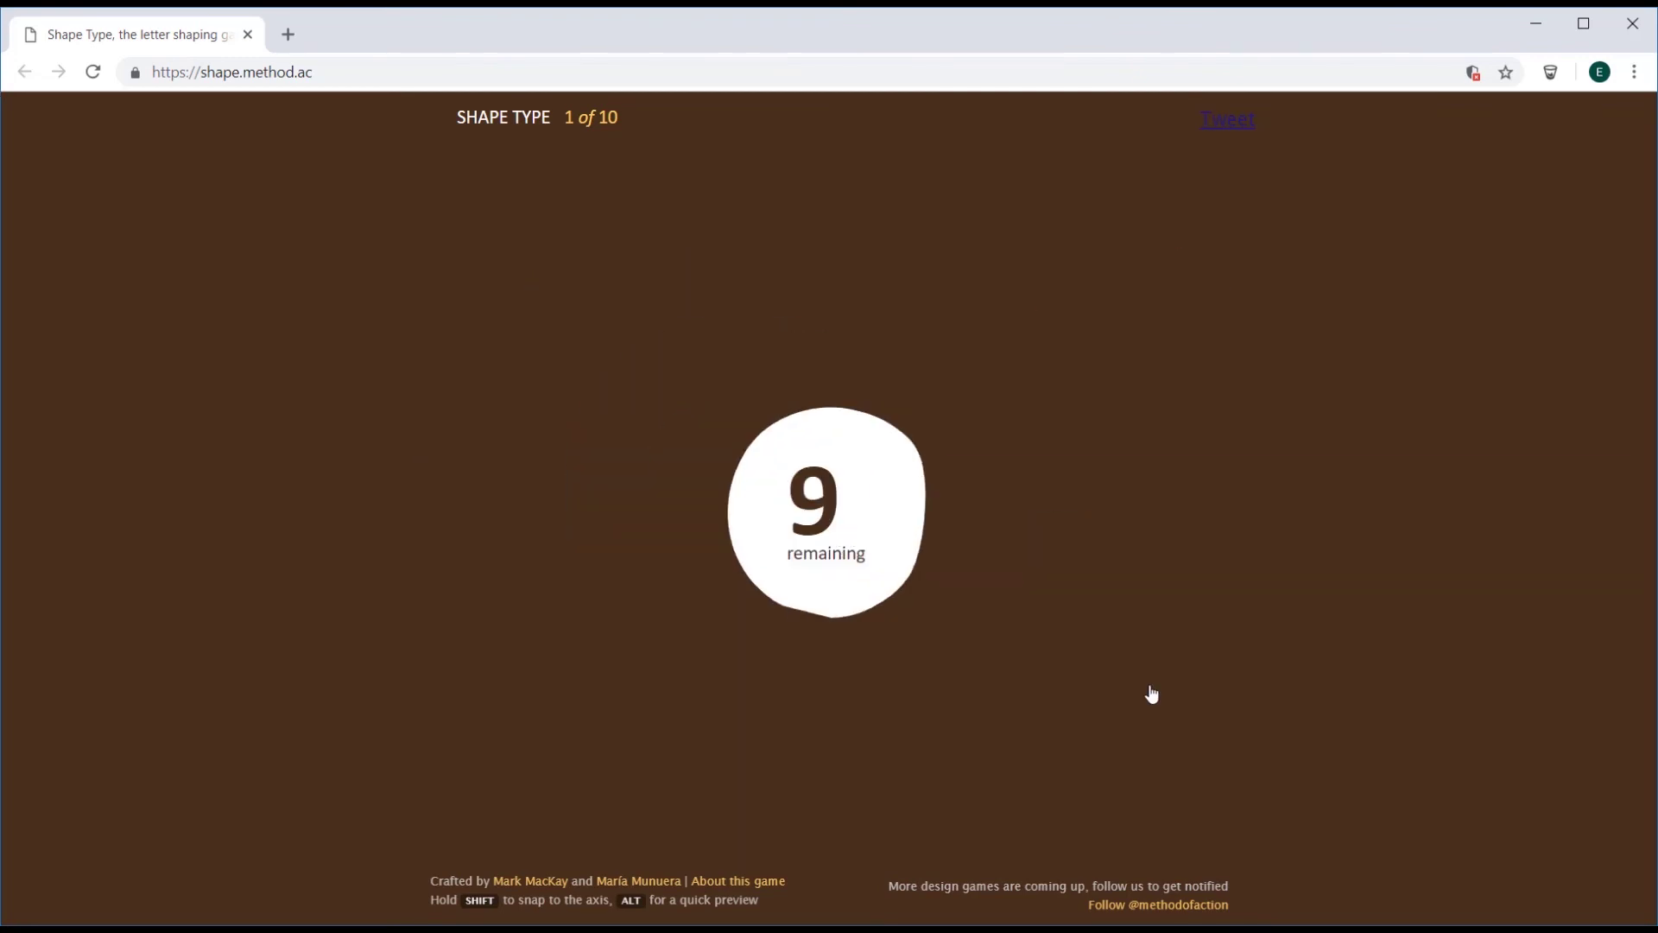
Extend the B's highlighted handles vertically up and down at the right extremes of both bowls to round them
{"action": "left_click_drag", "start_coordinate": [849, 336], "coordinate": [850, 302]}
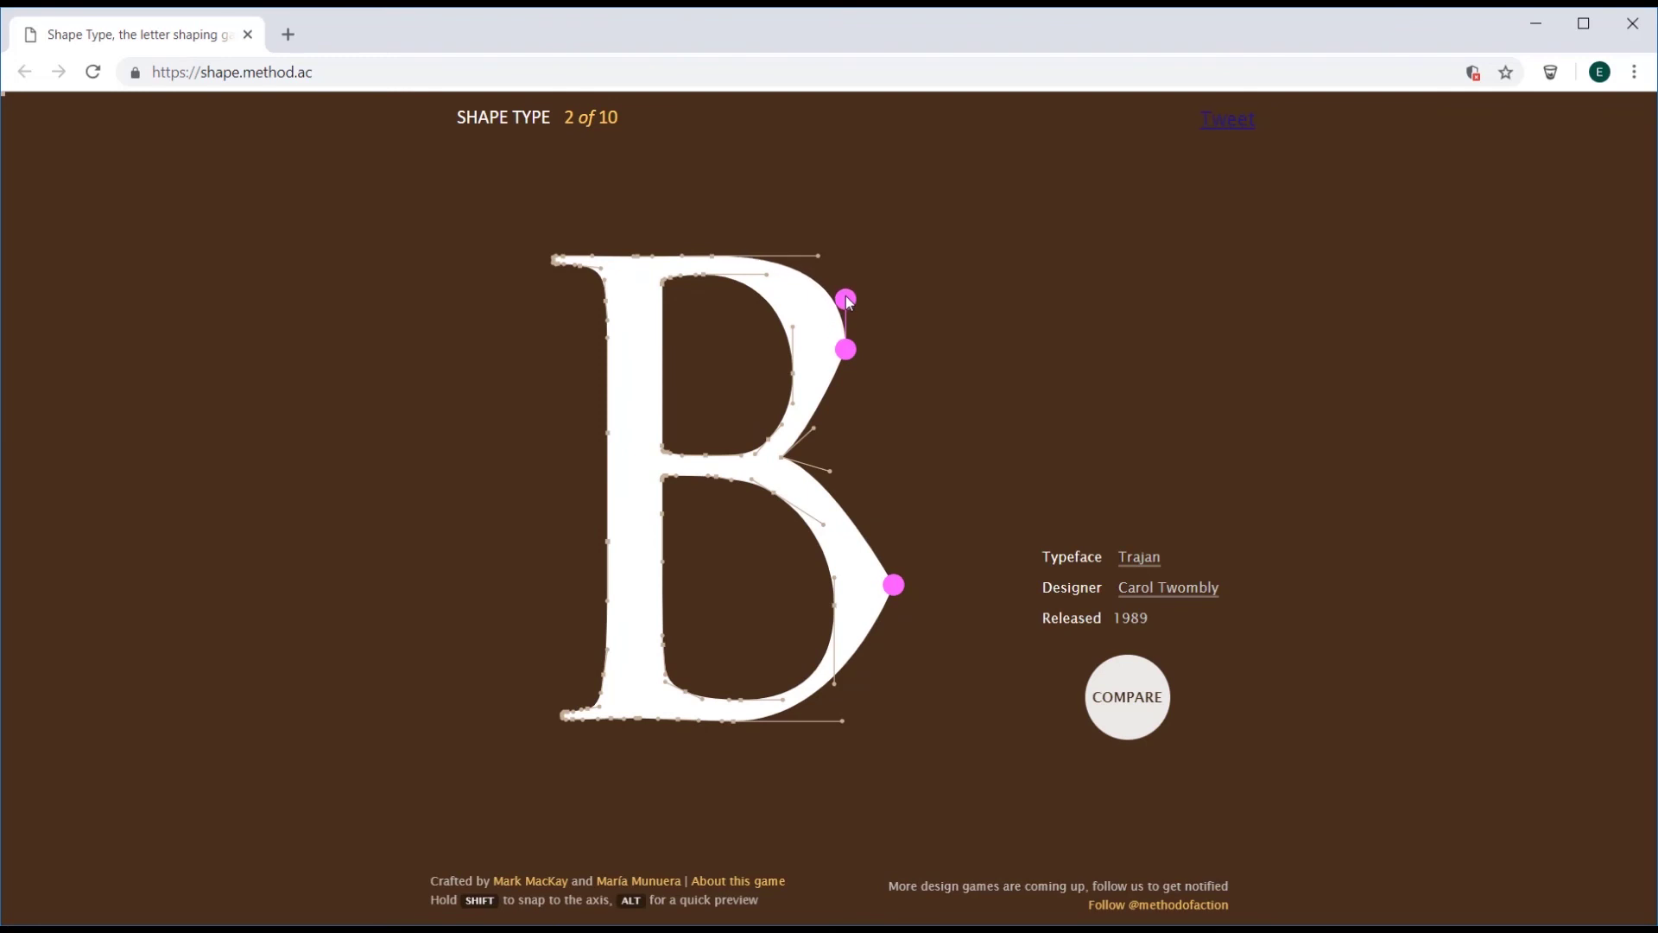
{"action": "left_click_drag", "start_coordinate": [849, 364], "coordinate": [848, 429]}
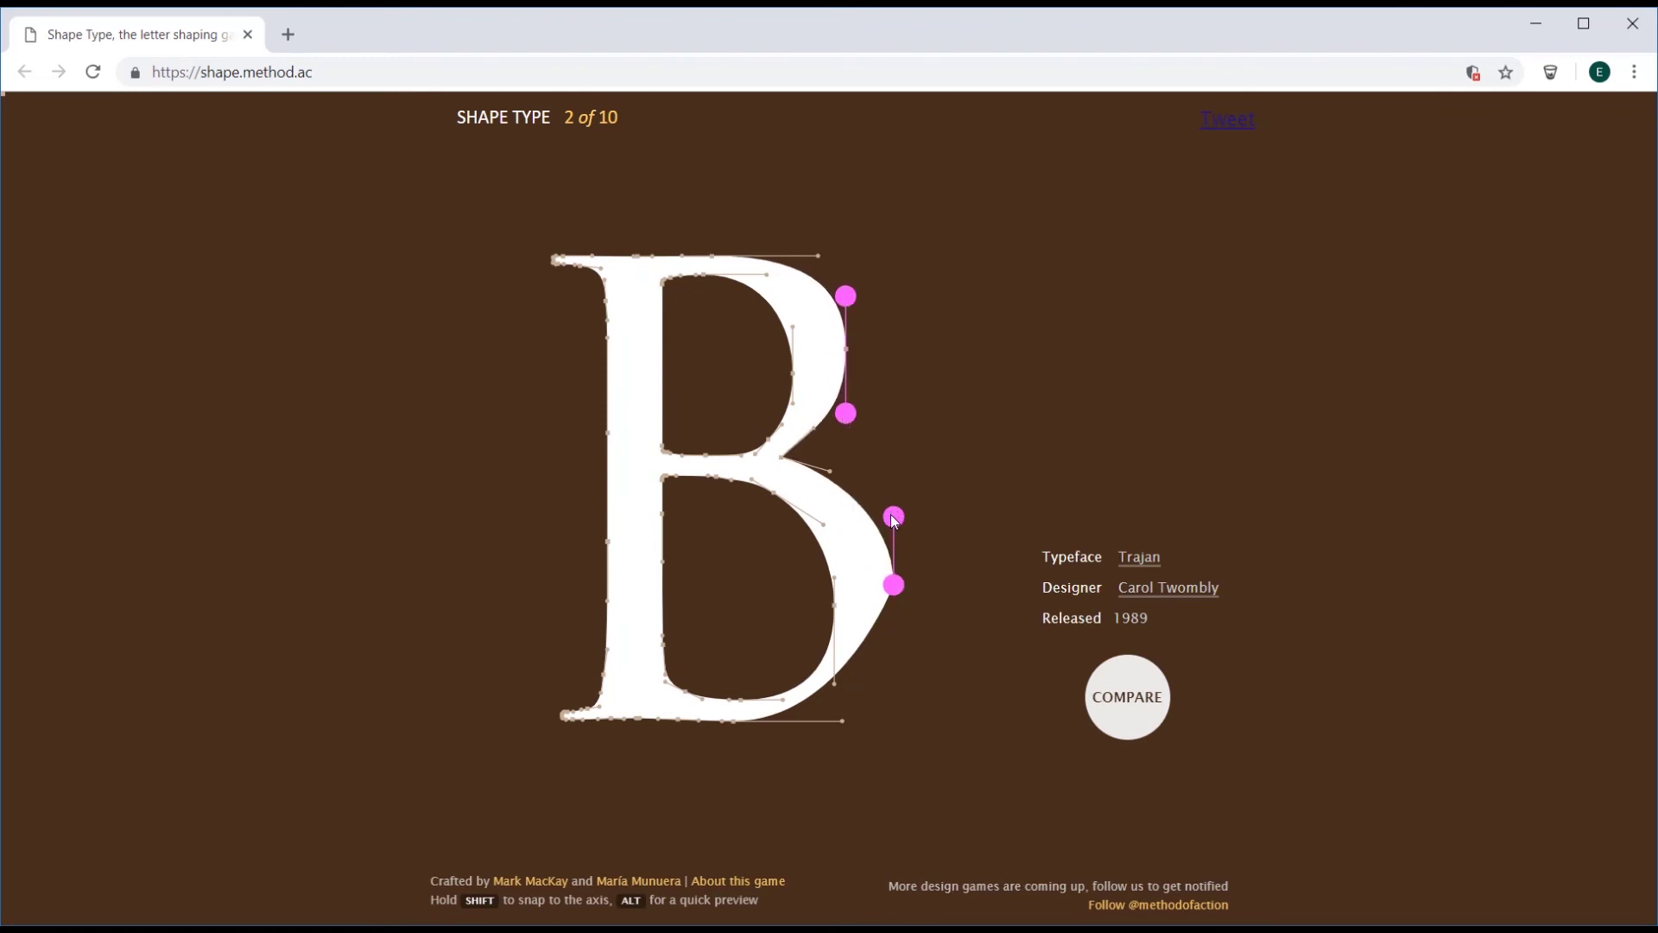
{"action": "left_click_drag", "start_coordinate": [894, 521], "coordinate": [894, 516]}
{"action": "left_click_drag", "start_coordinate": [895, 587], "coordinate": [900, 678]}
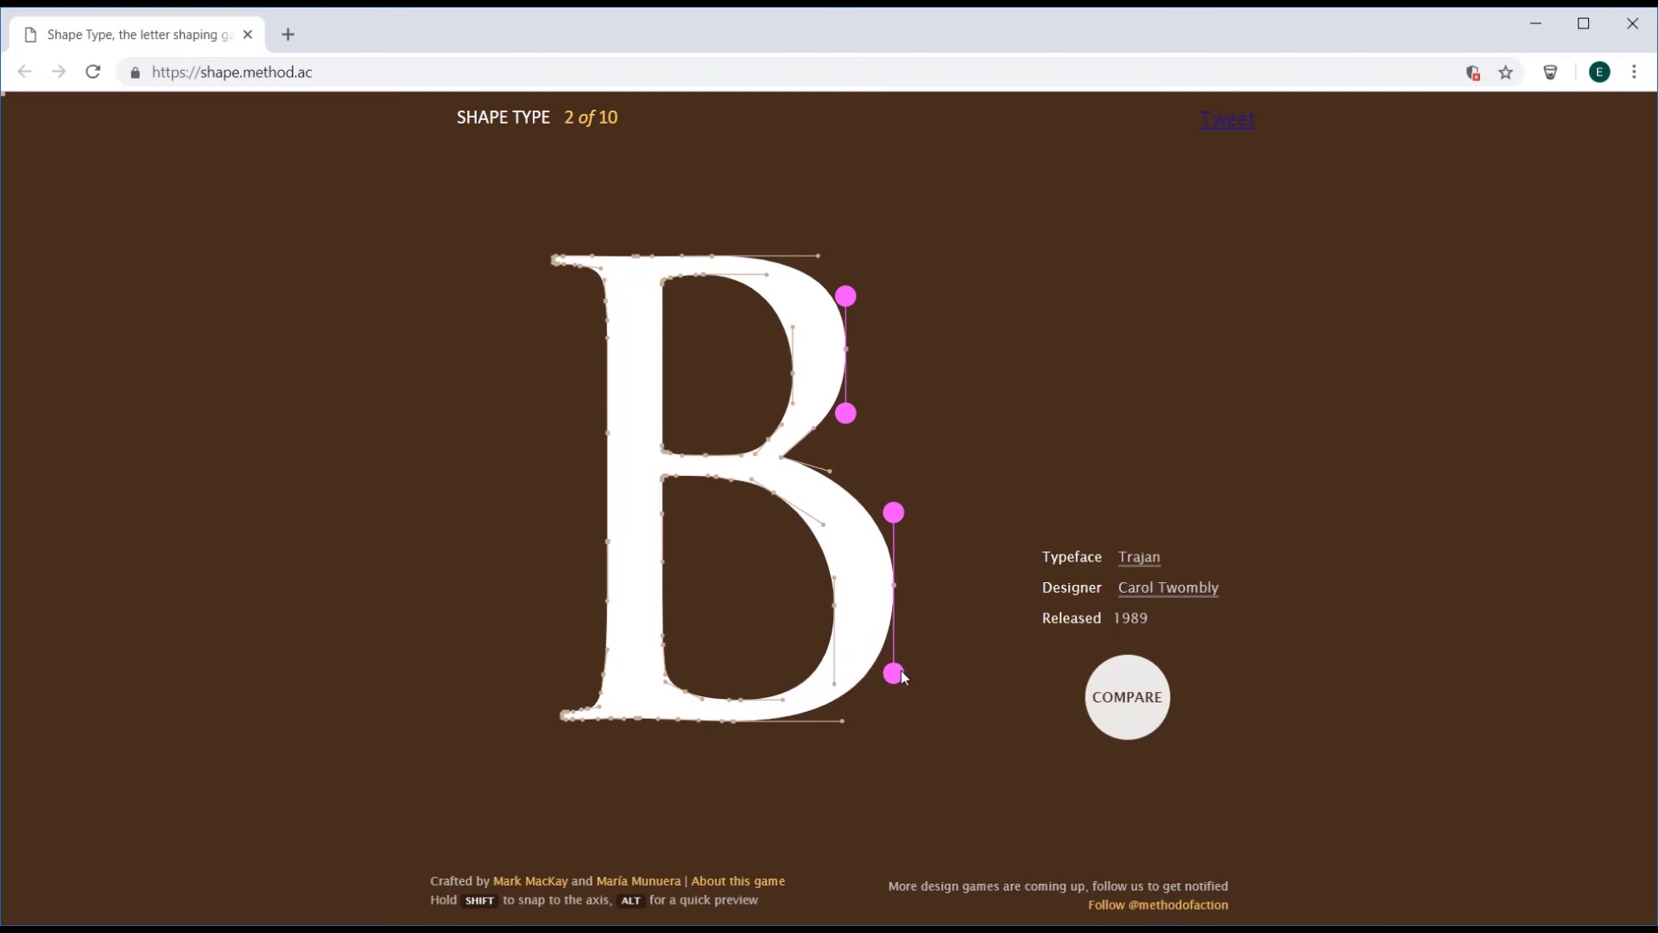